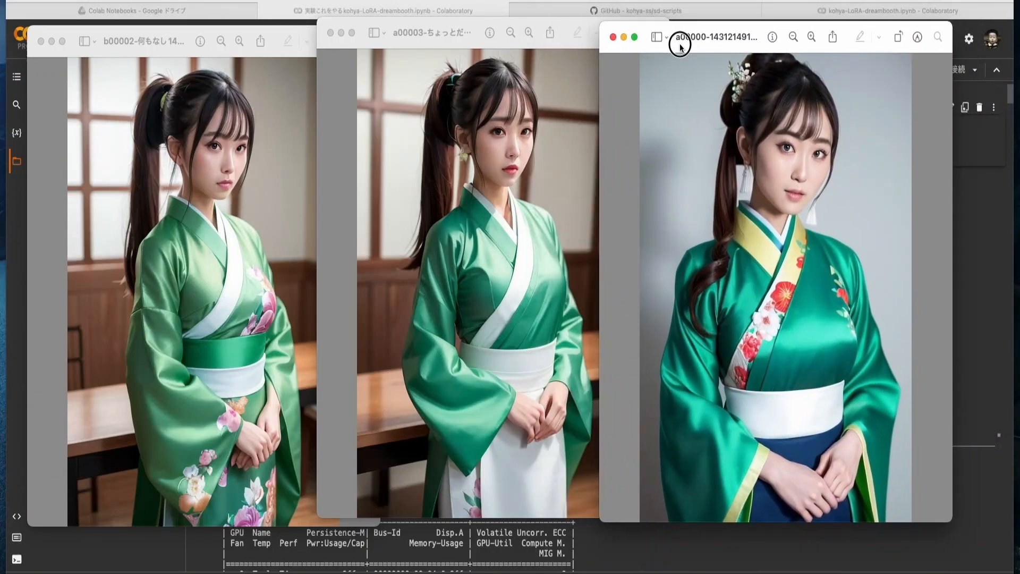
Step: Close the three open preview windows of the kimono portrait images
left_click(613, 35)
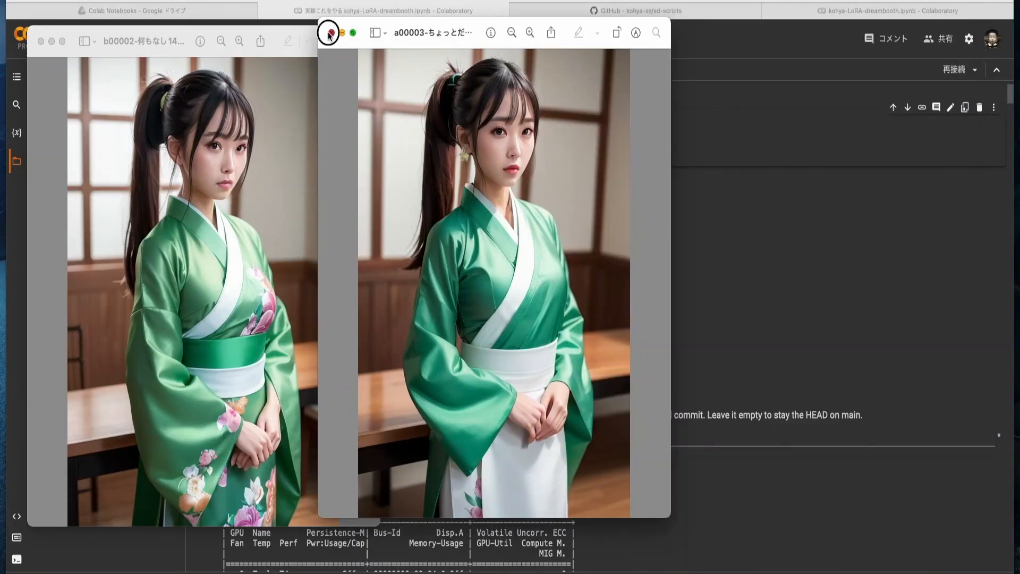
left_click(41, 41)
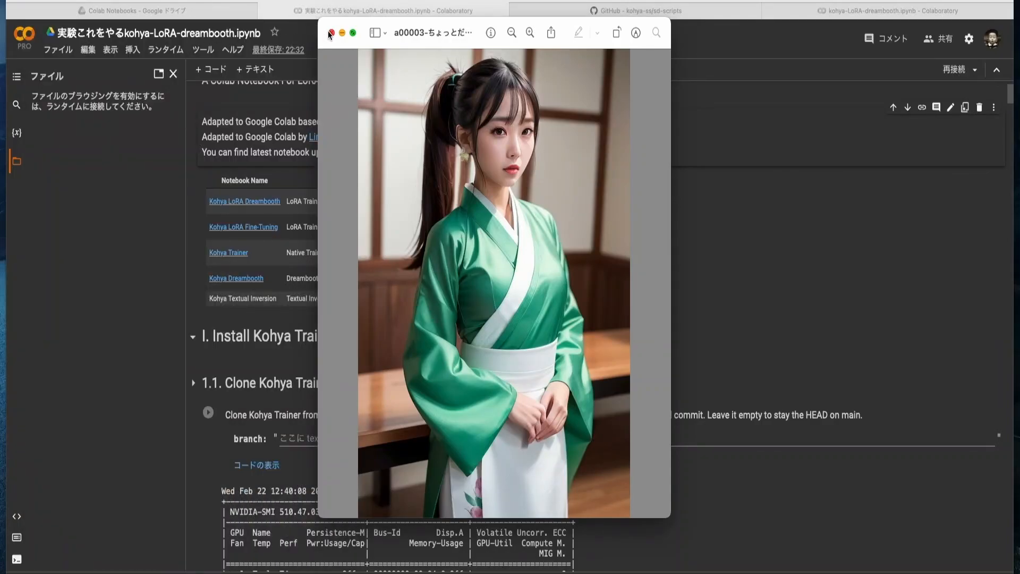
left_click(331, 33)
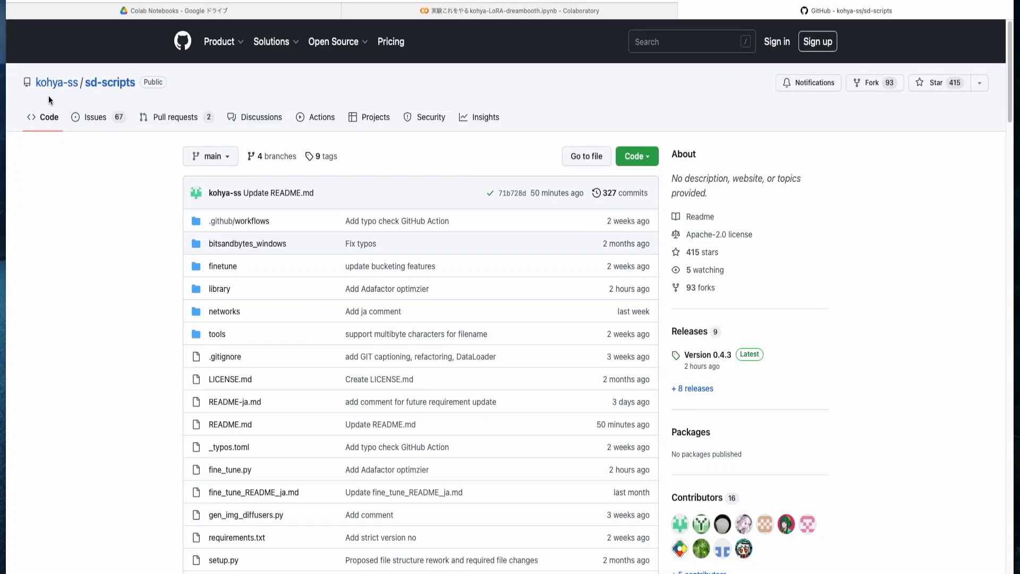
Step: Look through the sd-scripts and kohya-trainer GitHub repositories, including the README's table of Colab notebooks
mouse_move(45, 88)
scroll(241, 337, "down", 9)
scroll(241, 337, "down", 10)
scroll(241, 338, "up", 20)
scroll(241, 337, "down", 4)
scroll(220, 189, "up", 2)
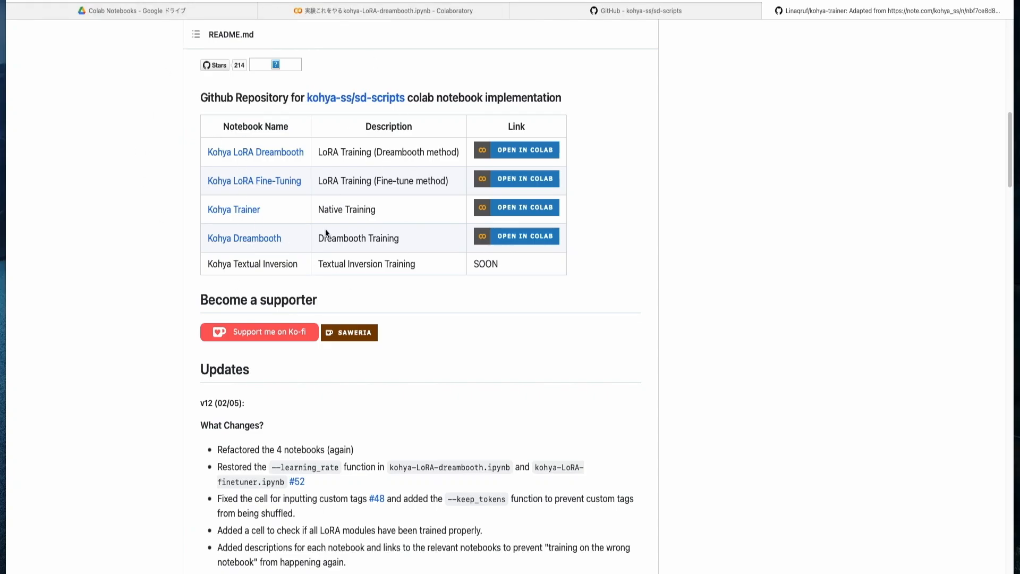
scroll(159, 234, "up", 12)
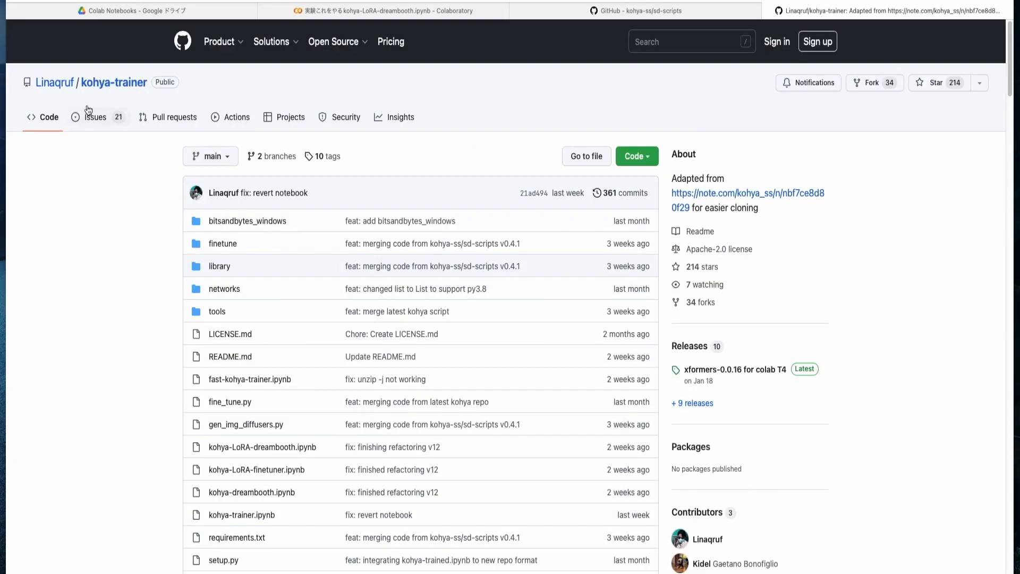
scroll(157, 252, "down", 12)
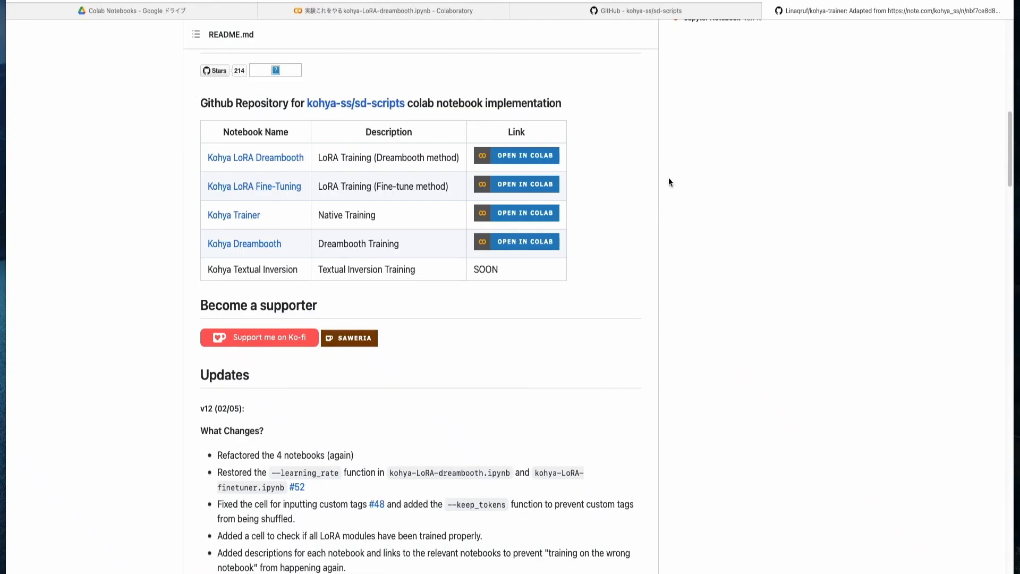
Step: Open the Kohya LoRA Dreambooth notebook from the README in Colab and save a copy to Google Drive
left_click_drag(318, 186, 450, 187)
left_click_drag(356, 154, 564, 151)
left_click_drag(198, 159, 535, 145)
left_click(602, 160)
left_click(507, 151)
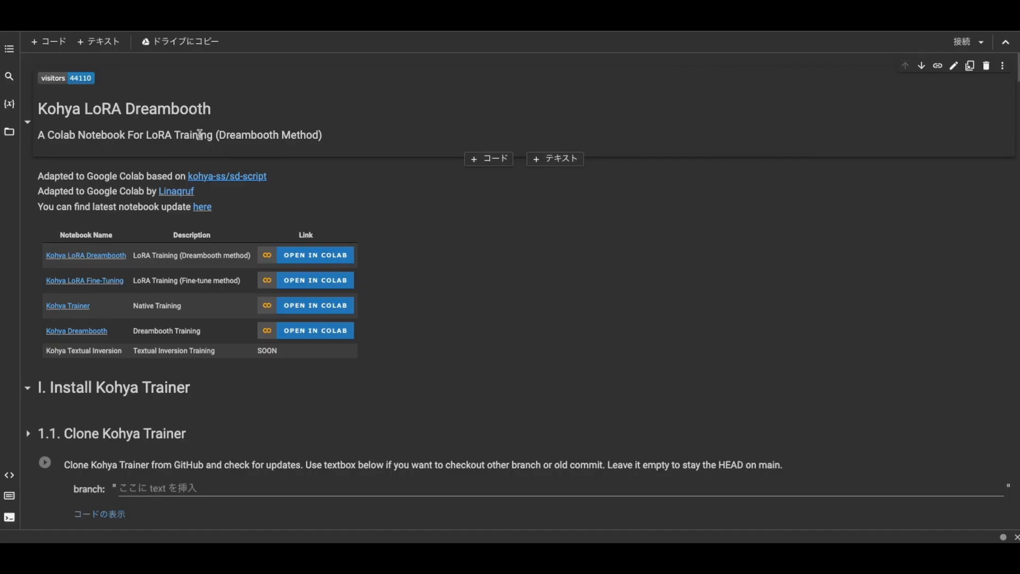
left_click(181, 43)
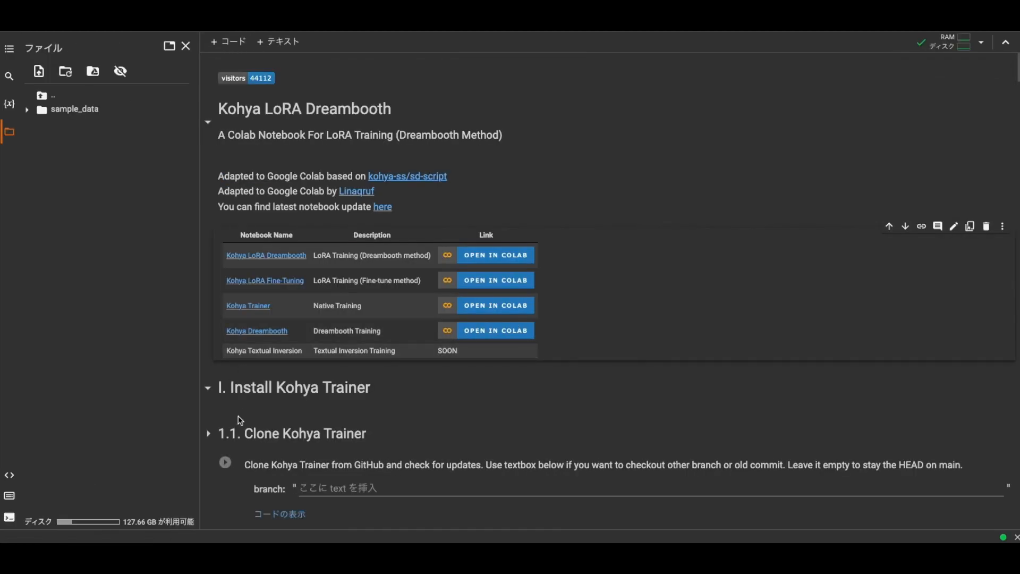
Step: Run the Clone Kohya Trainer cell with an empty branch and the Installing Dependencies cell with install_xformers enabled
scroll(228, 380, "down", 5)
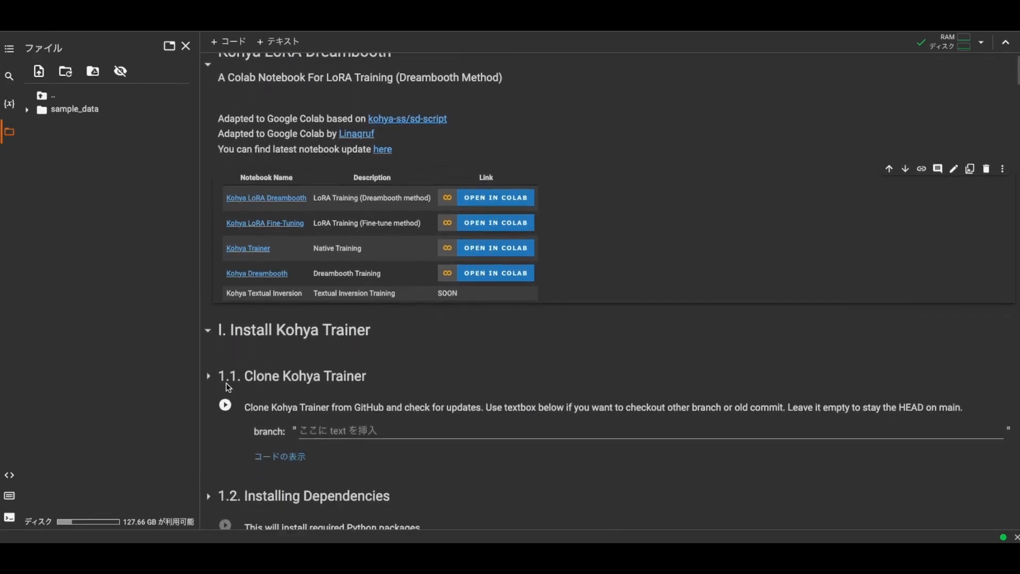
left_click(225, 219)
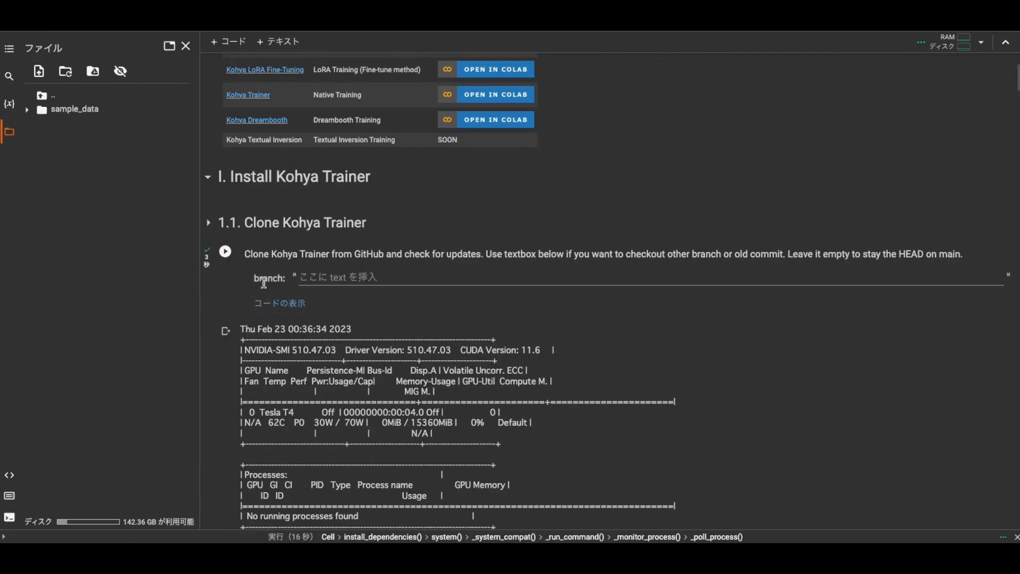
scroll(234, 280, "down", 10)
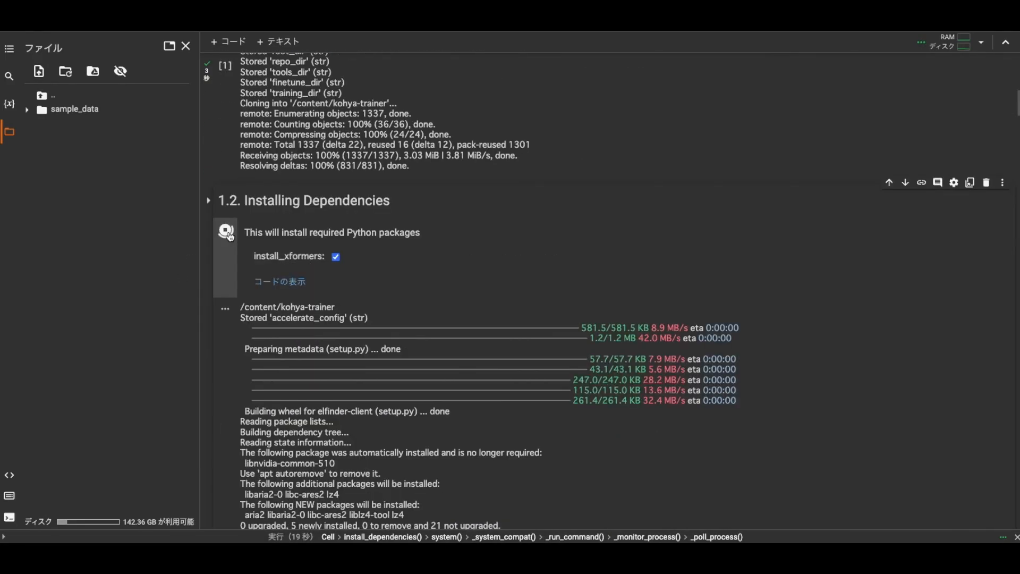
scroll(230, 237, "down", 1)
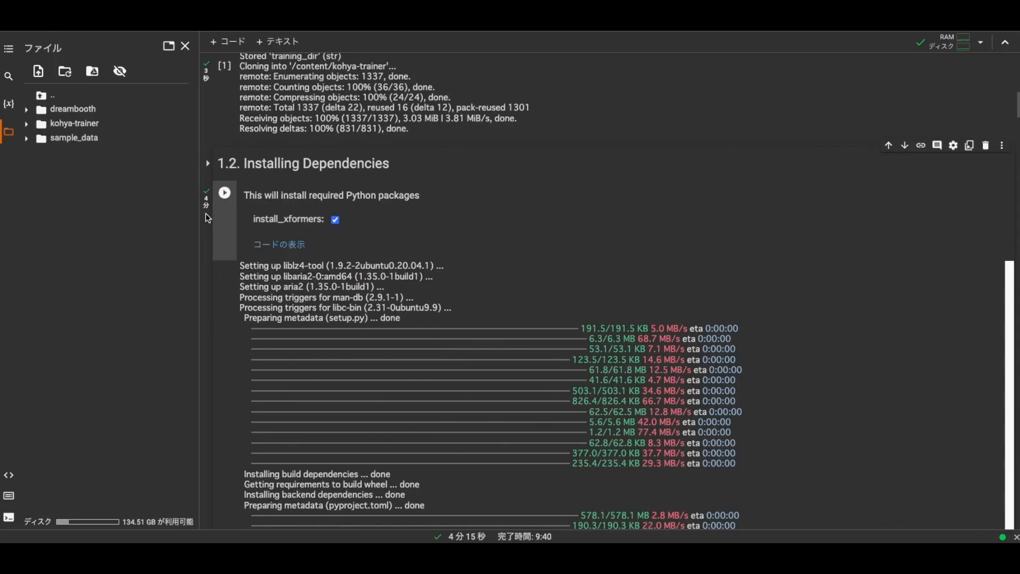
scroll(206, 215, "down", 15)
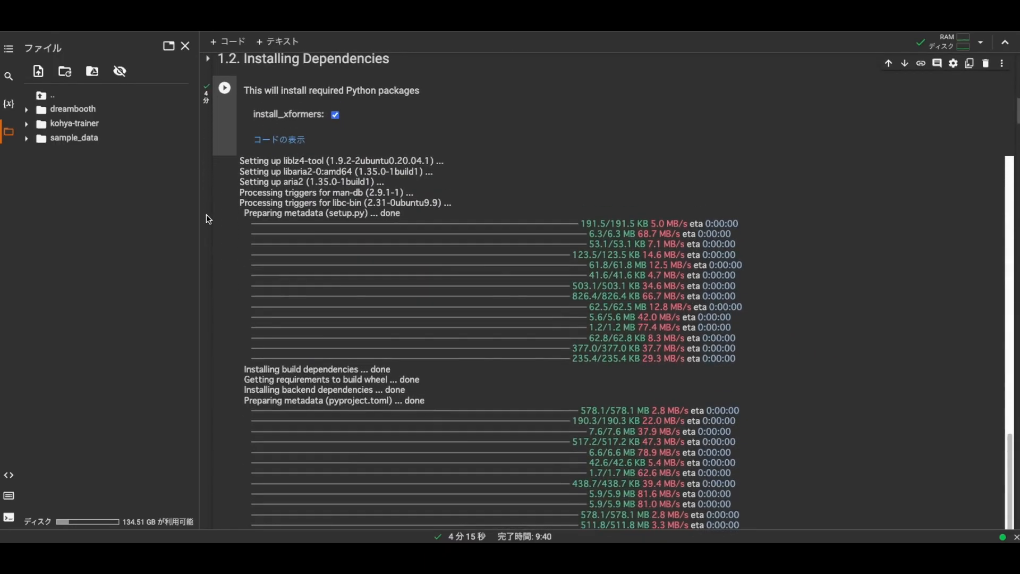
Step: Log in to the Huggingface hub with the write token, and run the Mount Drive and File Explorer cells
scroll(222, 257, "down", 1)
left_click_drag(410, 308, 321, 262)
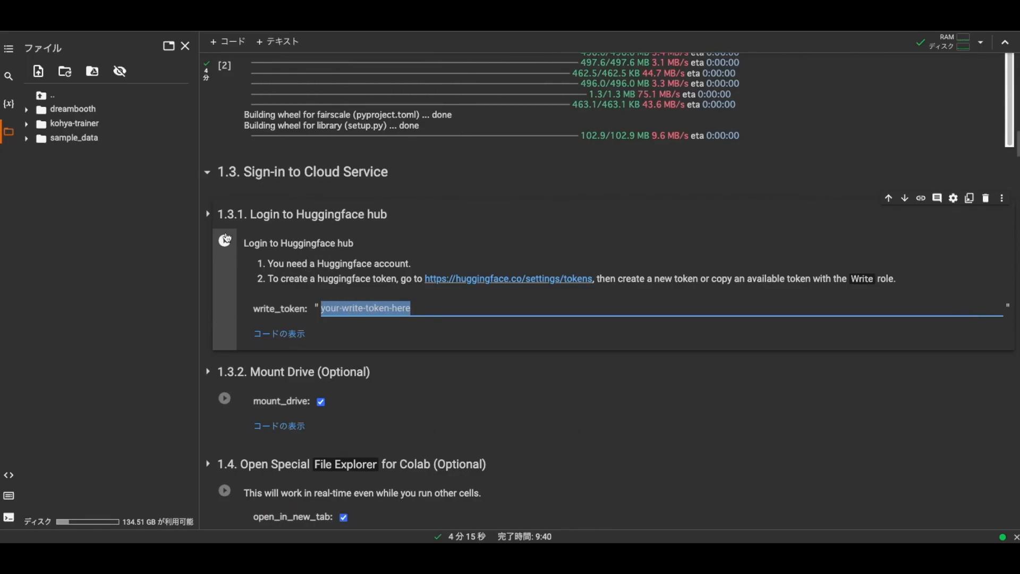
key("shift+Return")
left_click(222, 207)
left_click(224, 257)
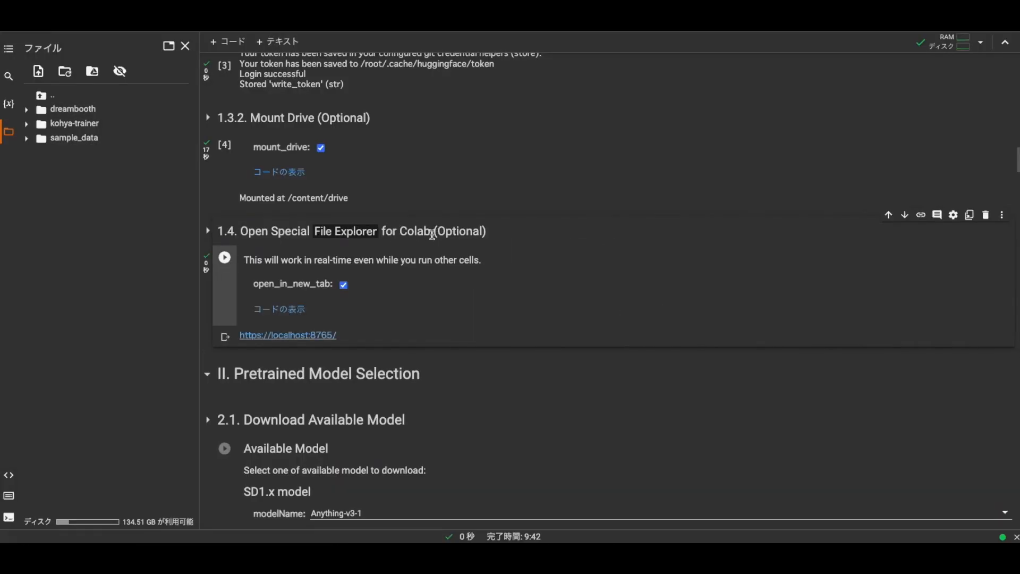
Step: Set the SD1.x modelName in Download Available Model to the blank option, keeping the SD2.x v2ModelName blank
scroll(240, 199, "down", 5)
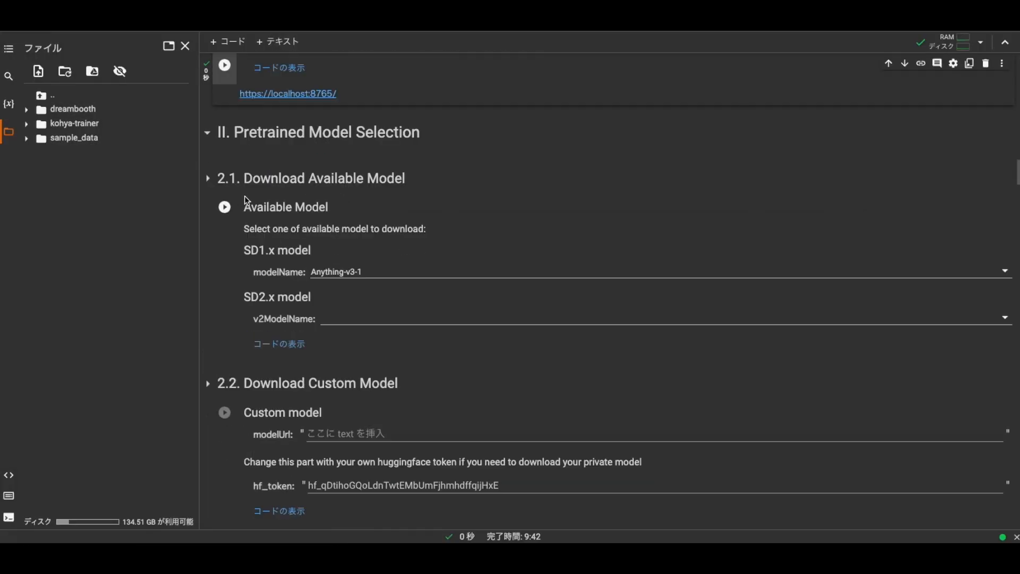
scroll(245, 195, "down", 1)
left_click(367, 213)
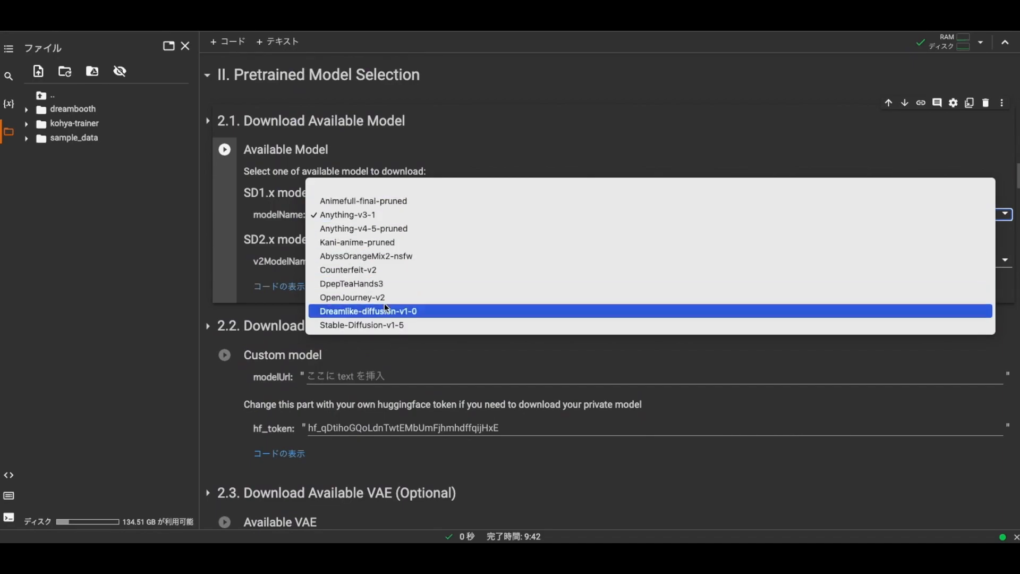
left_click(255, 242)
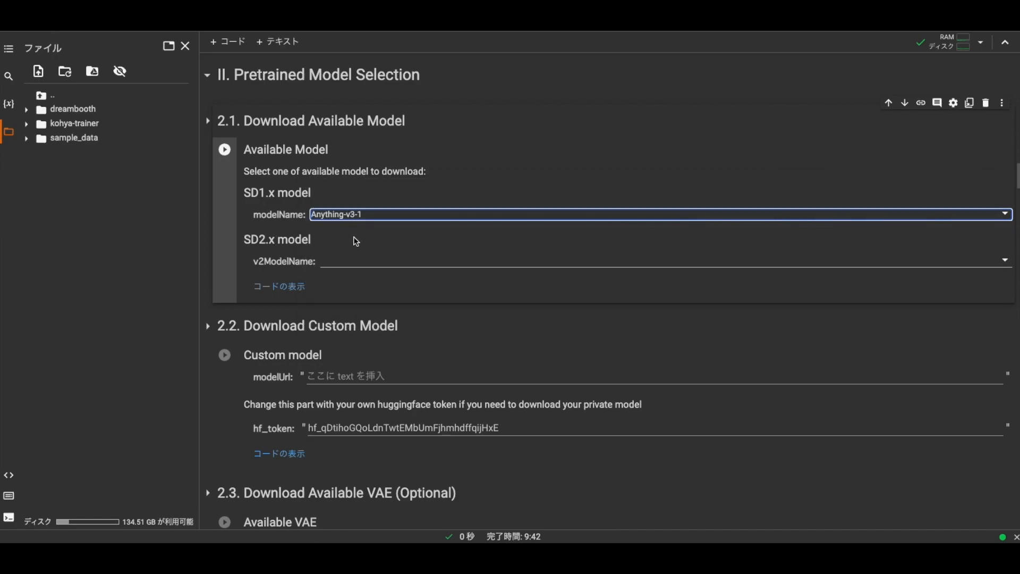
left_click(352, 219)
left_click(343, 185)
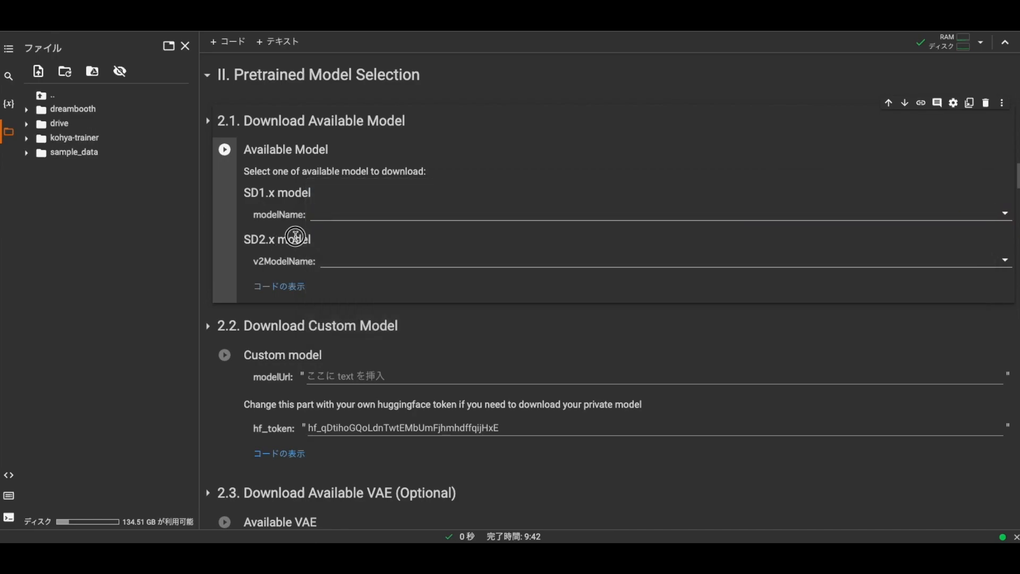
left_click(330, 218)
left_click(336, 216)
left_click(326, 261)
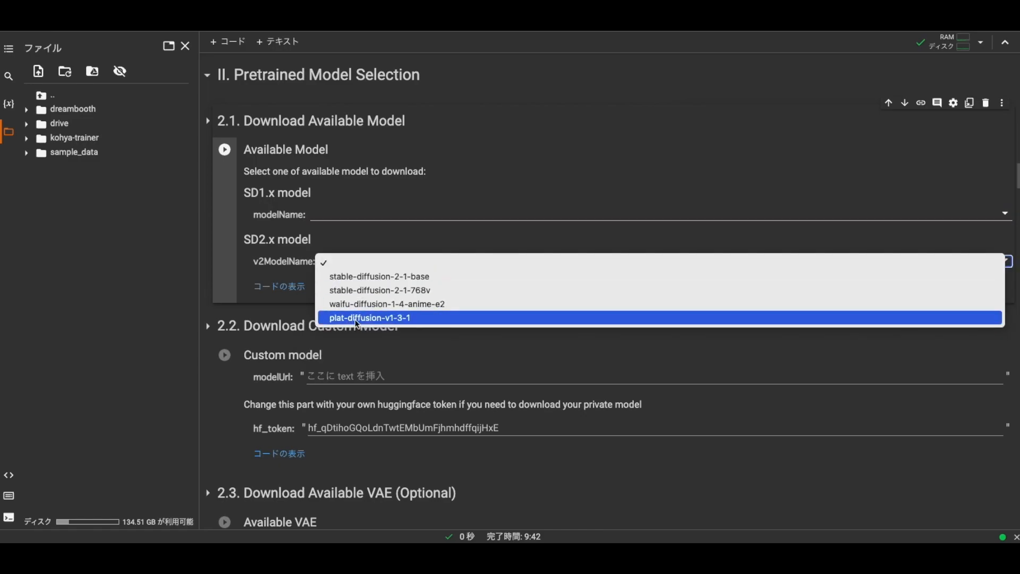
left_click(313, 285)
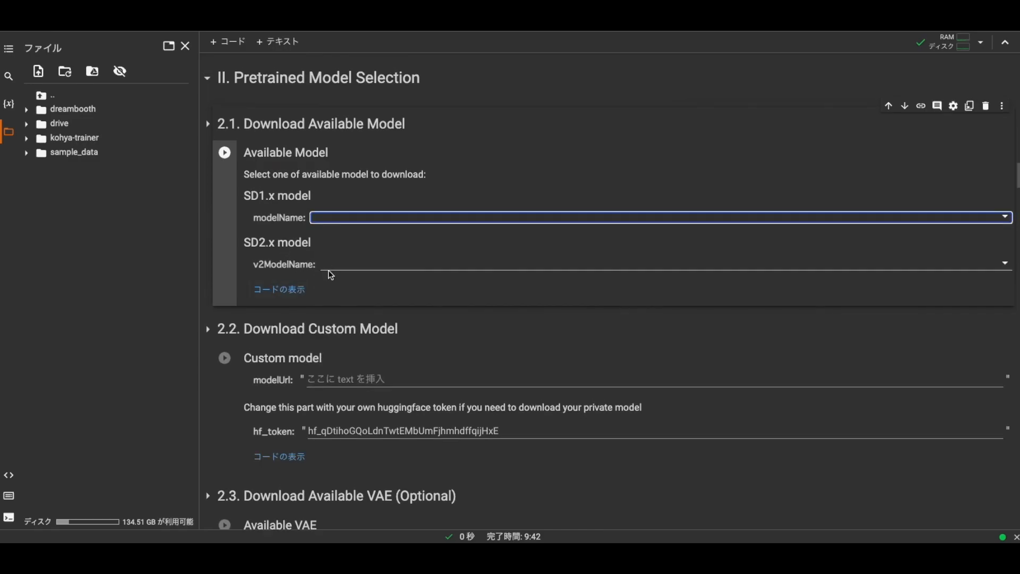
scroll(329, 273, "down", 2)
left_click(302, 282)
double_click(367, 333)
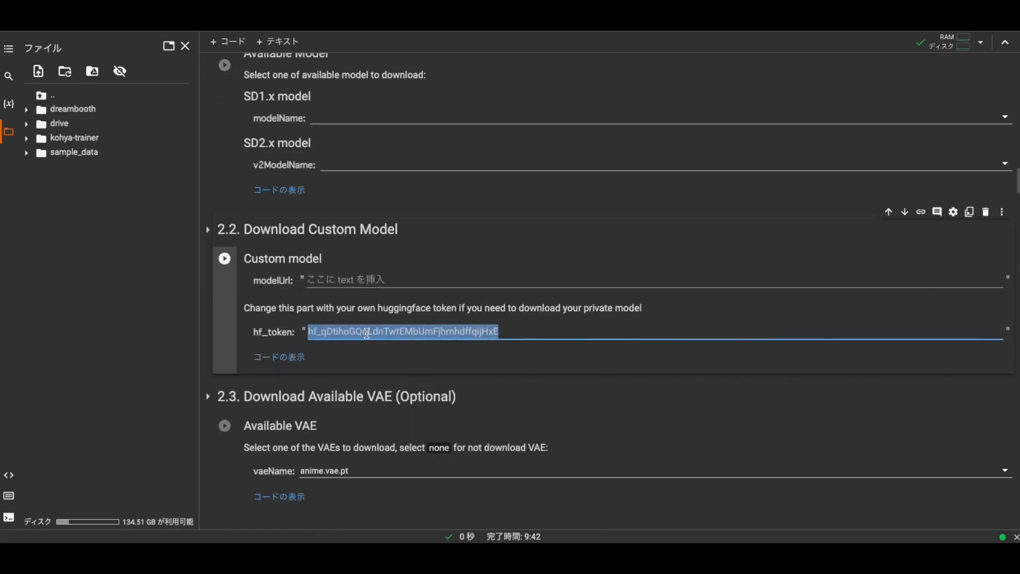
left_click(363, 332)
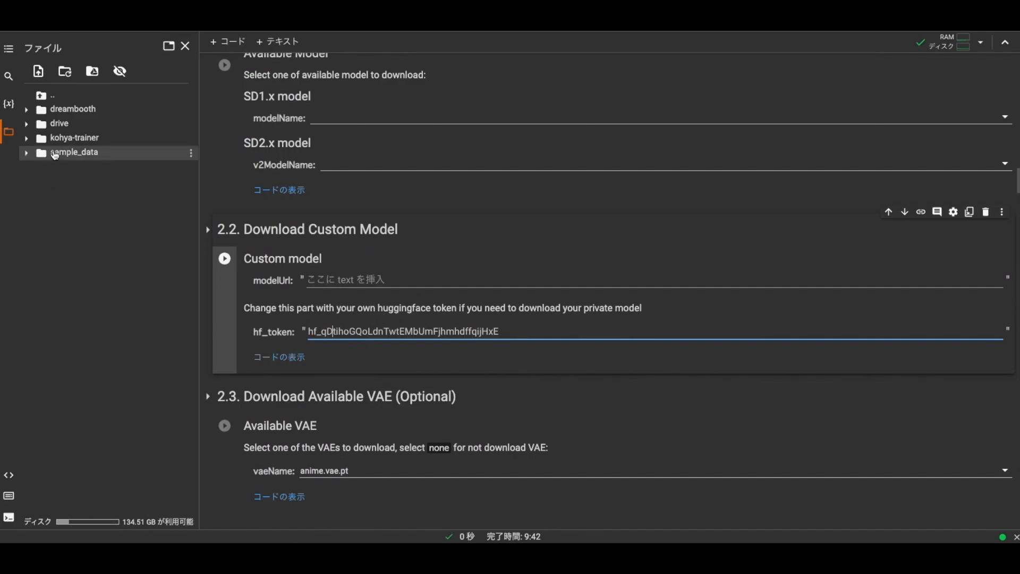
Step: Expand the zip folder under drive/MyDrive in the file browser and widen the browser to show full file names
left_click(59, 124)
left_click(77, 138)
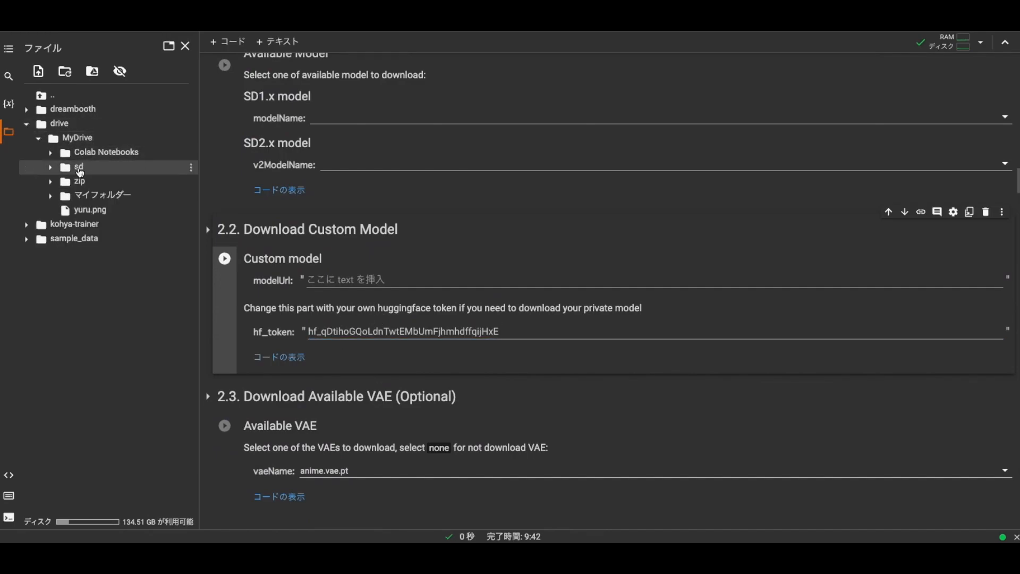
left_click(77, 181)
left_click_drag(197, 226, 261, 224)
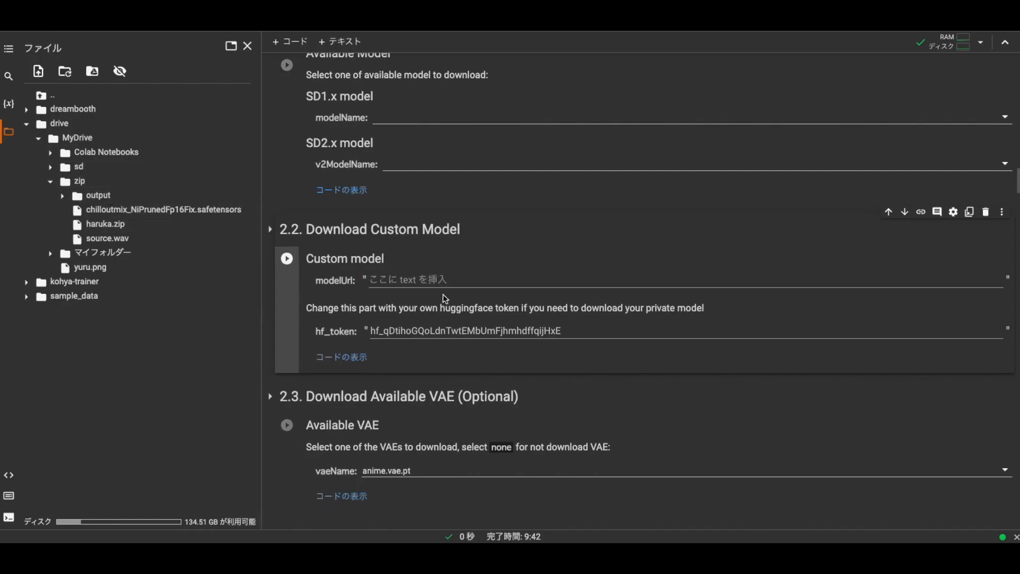
Step: Set vaeName to none in the Download Available VAE section and run the cell
scroll(328, 194, "down", 5)
scroll(328, 193, "up", 2)
left_click(393, 303)
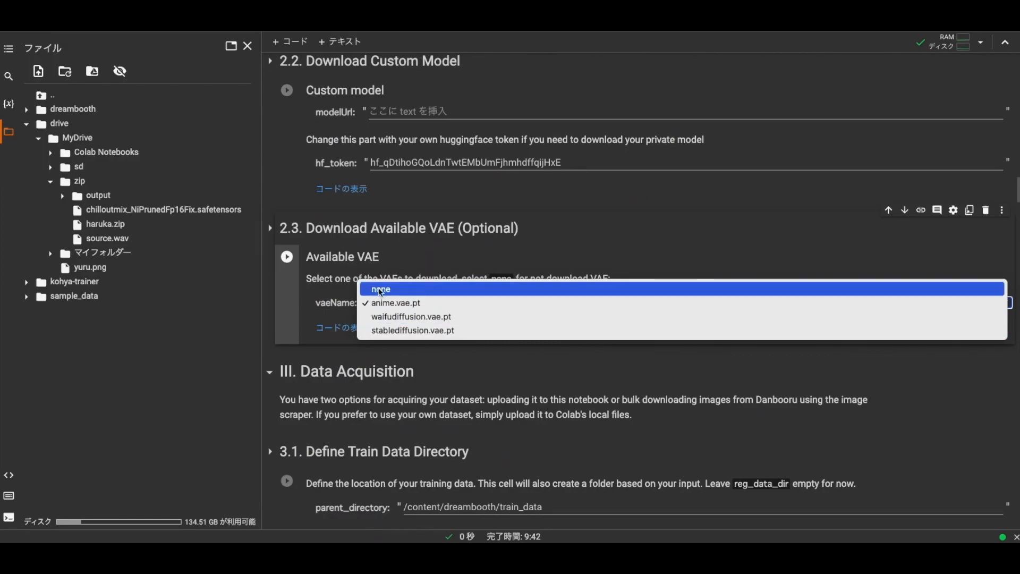
left_click(393, 289)
Step: Set the concept_name in Define Train Data Directory to haruka
scroll(405, 340, "down", 4)
scroll(372, 276, "down", 1)
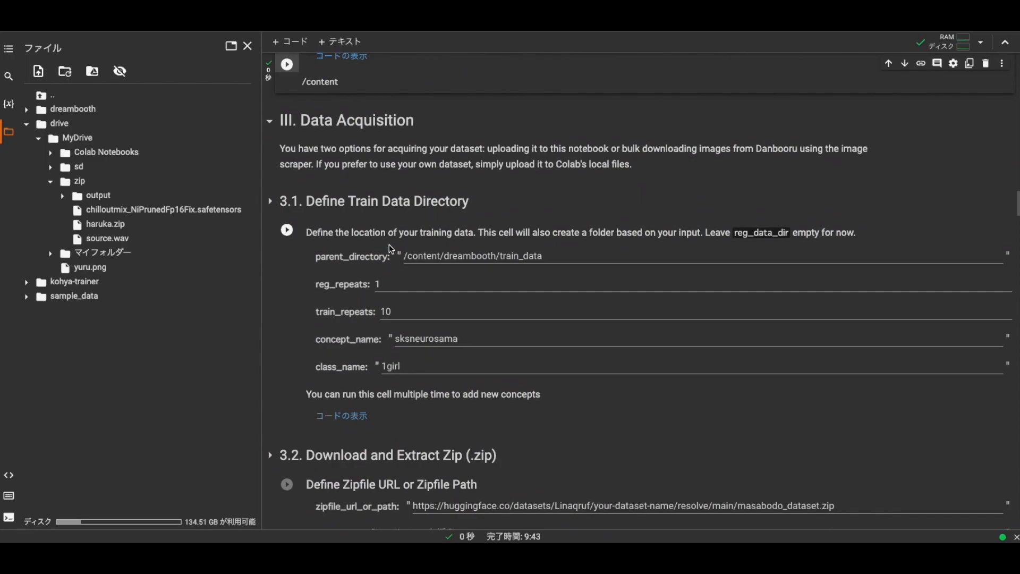
left_click_drag(315, 340, 463, 341)
left_click_drag(316, 367, 421, 369)
left_click_drag(461, 339, 350, 338)
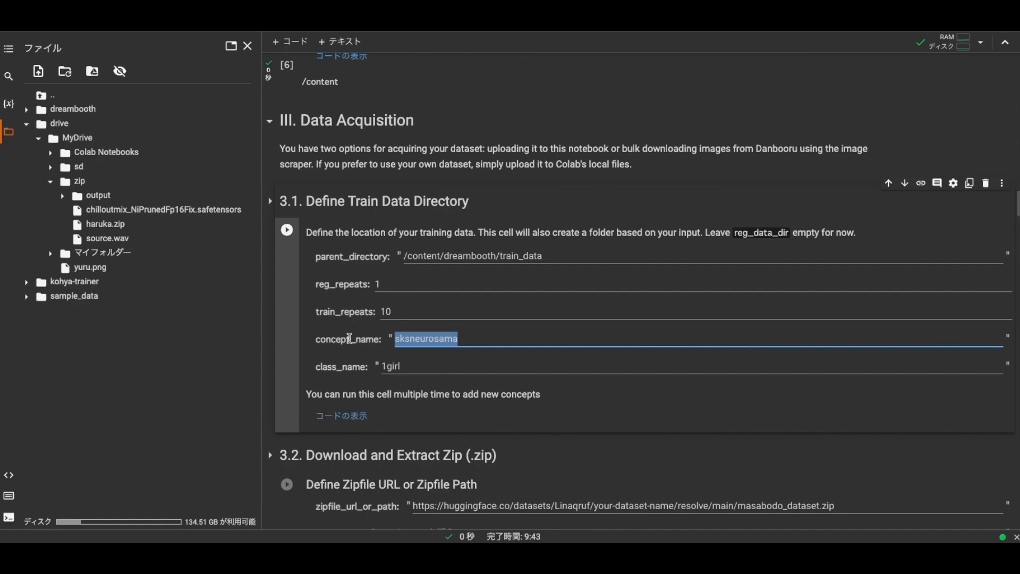
type("haruka")
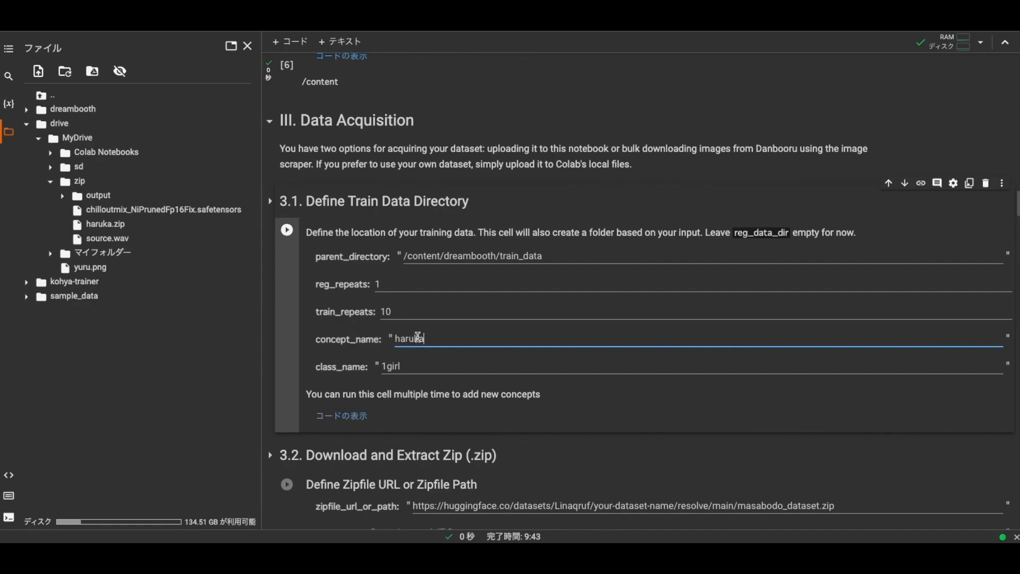
Step: Re-enter haruka as the concept_name of the train data directory
left_click_drag(428, 337, 358, 368)
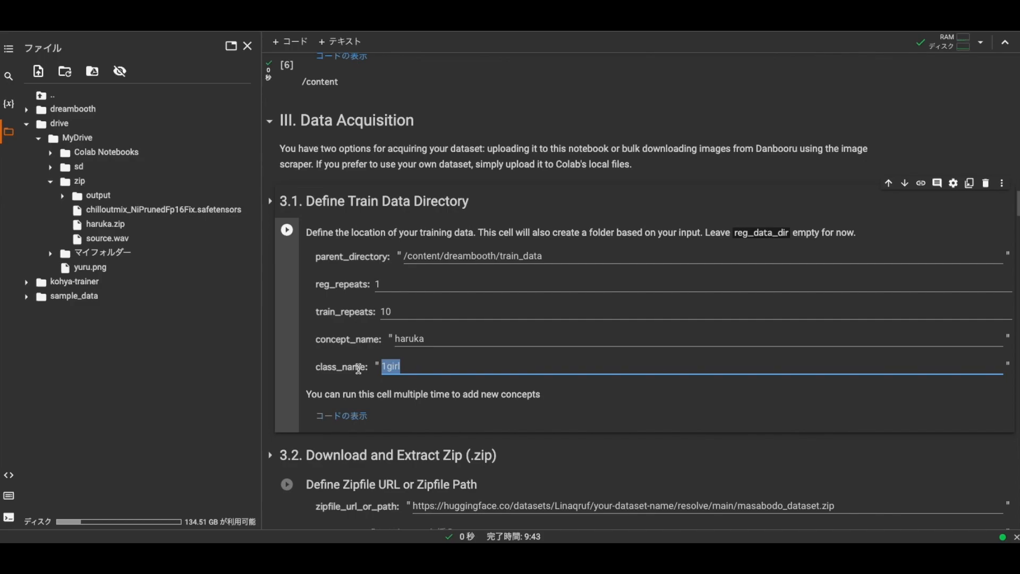
left_click(389, 366)
mouse_move(425, 339)
left_mouse_down()
mouse_move(353, 341)
mouse_move(435, 341)
left_mouse_up()
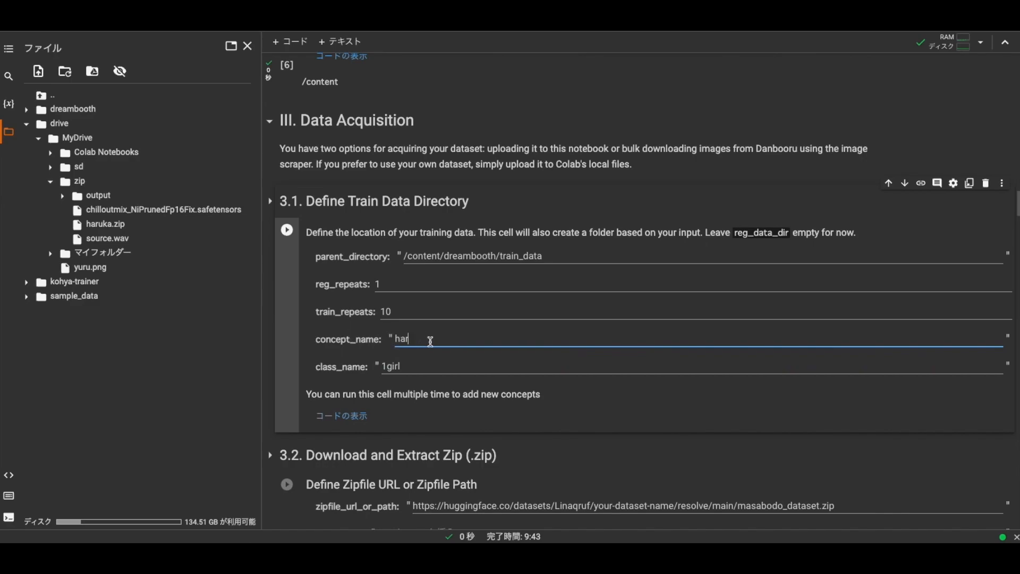
type("uka")
Step: Review the concept_name and class_name entries of the Define Train Data Directory cell
double_click(404, 338)
left_click(438, 339)
left_click_drag(450, 338, 387, 338)
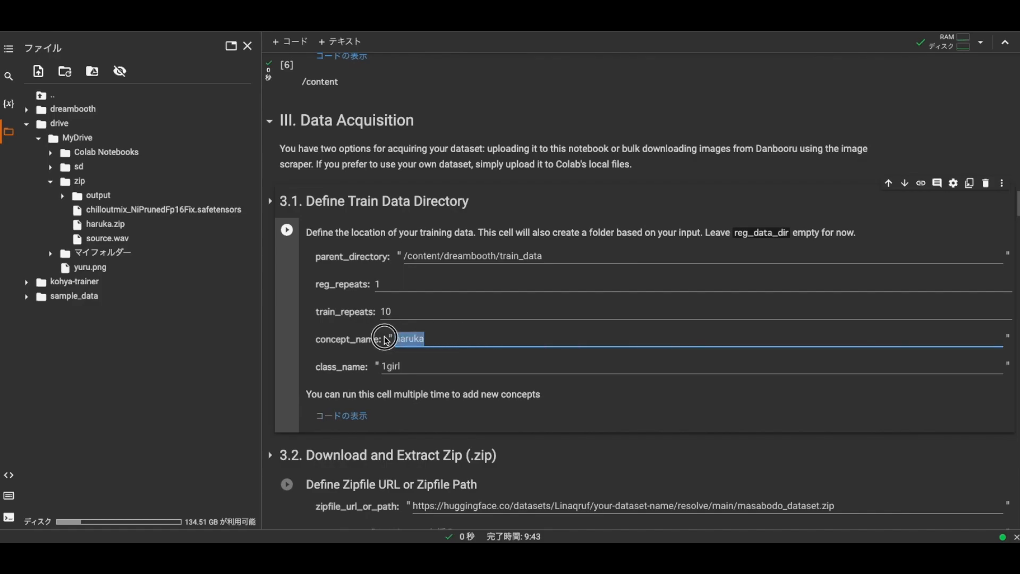
scroll(426, 301, "down", 1)
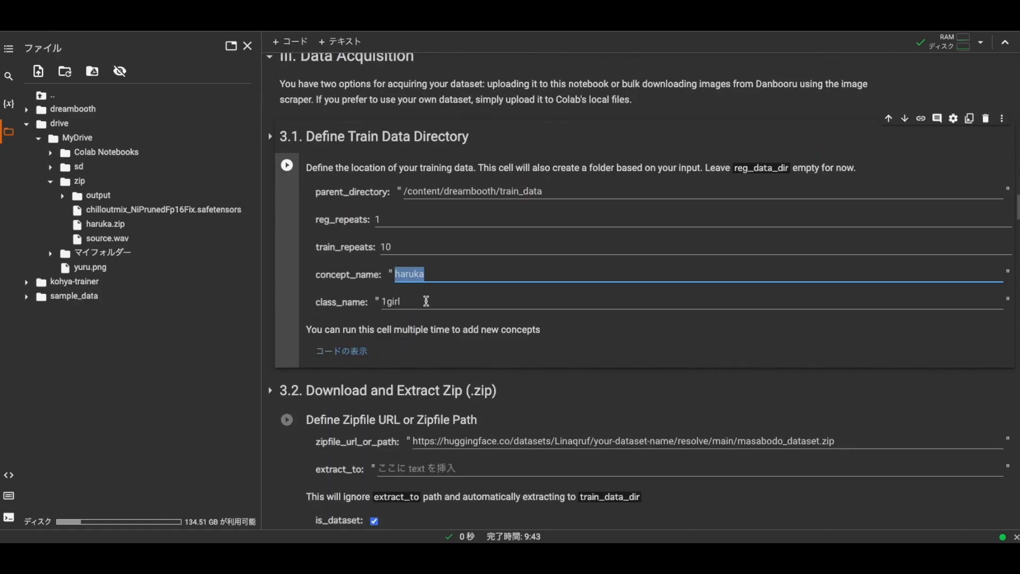
left_click_drag(405, 306, 387, 306)
scroll(441, 349, "up", 1)
left_click_drag(411, 346, 392, 345)
scroll(401, 373, "down", 2)
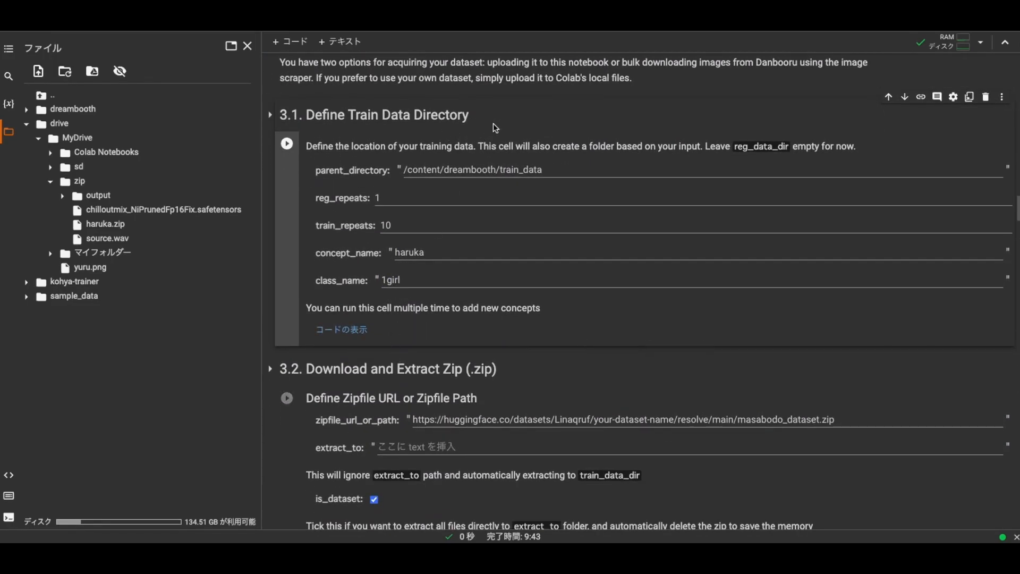
left_click_drag(434, 253, 372, 255)
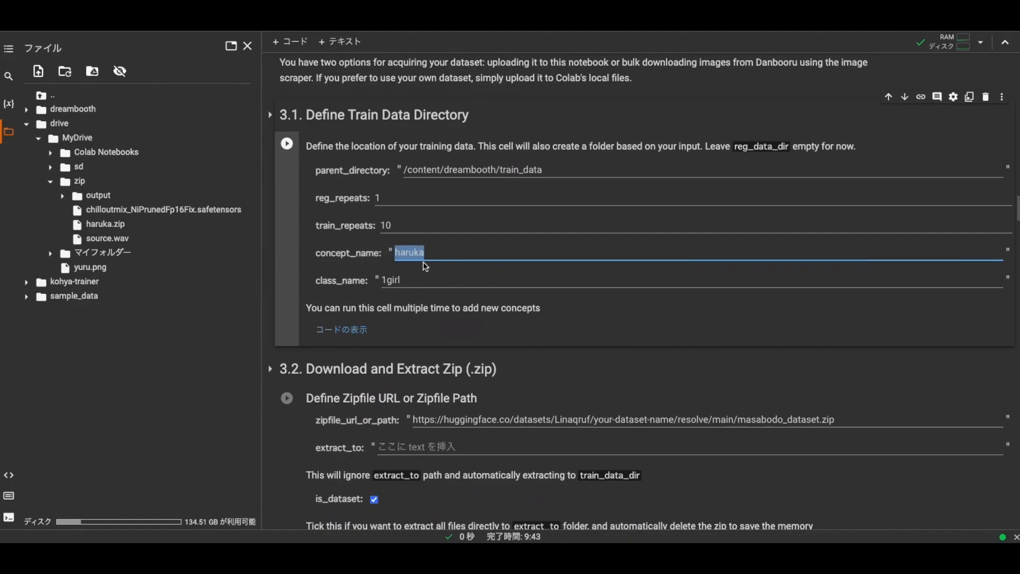
Step: Run the Define Train Data Directory cell with haruka as the concept_name
left_click_drag(426, 253, 394, 255)
scroll(422, 296, "down", 1)
left_click(287, 103)
Step: Copy the path of haruka.zip and set zipfile_url_or_path to /content/drive/MyDrive/zip/haruka.zip
scroll(322, 156, "down", 4)
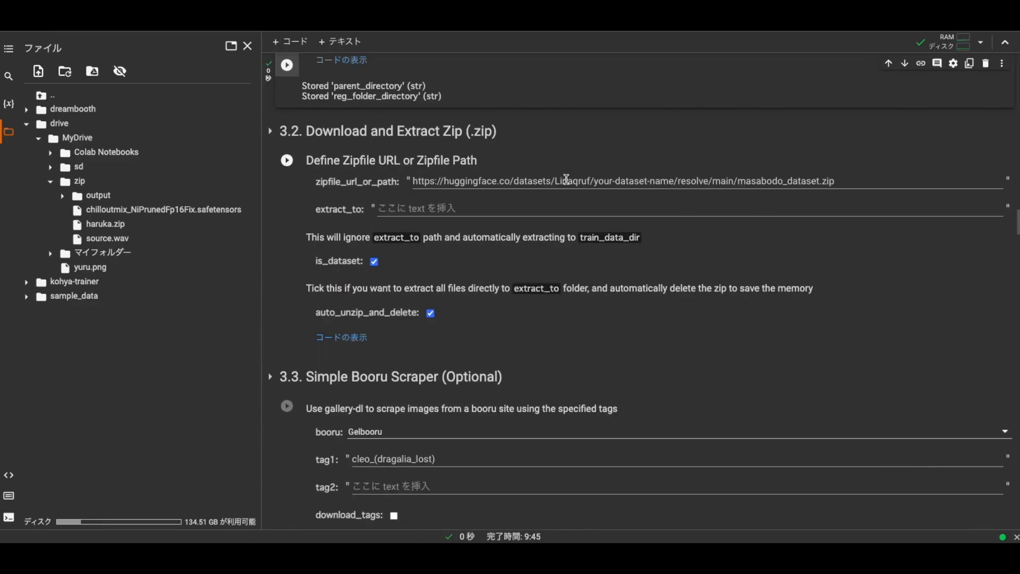
right_click(91, 223)
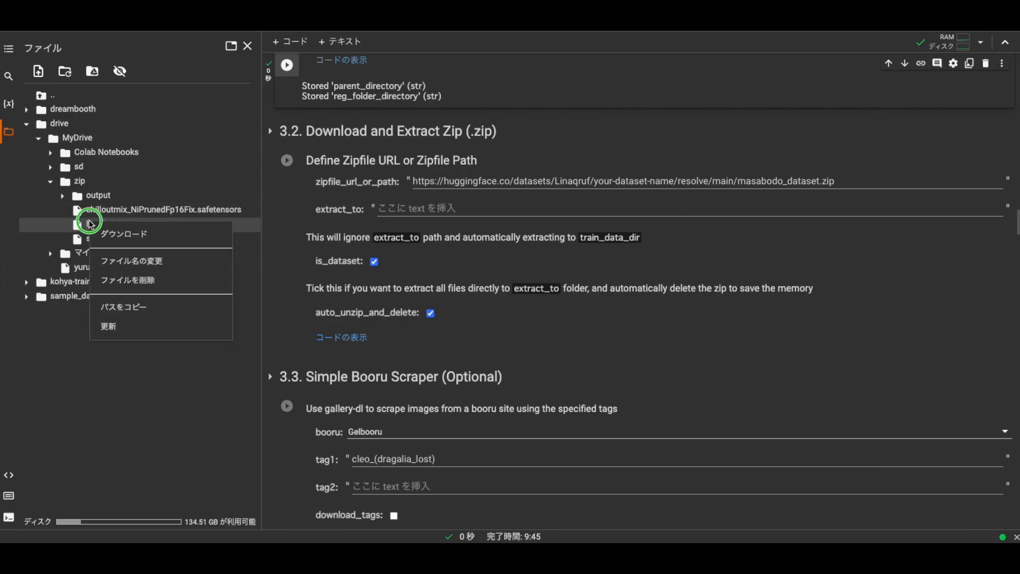
left_click(130, 307)
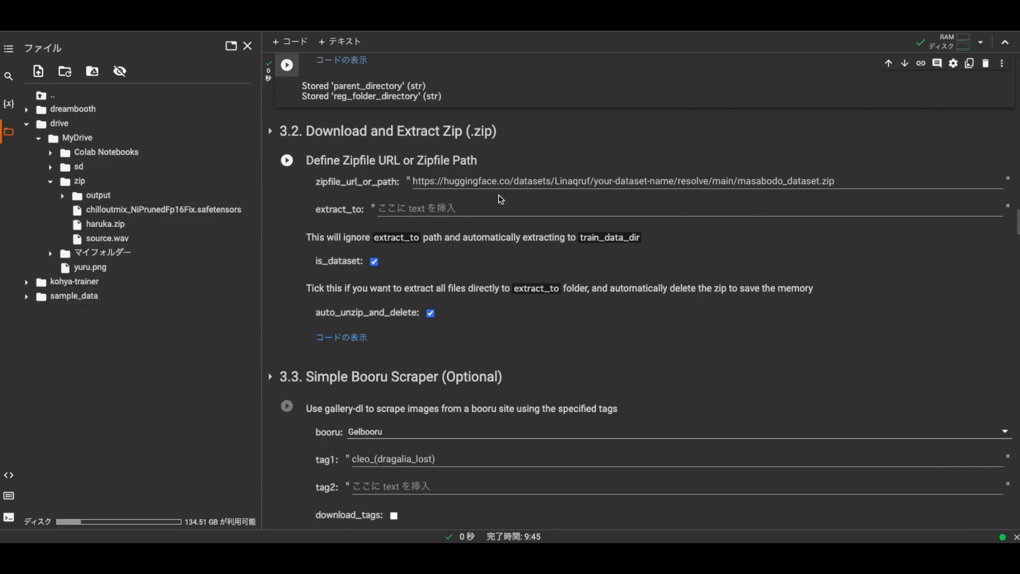
left_click(499, 182)
key("ctrl+a")
type("/content/drive/MyDrive/zip/haruka.zip")
Step: Disable auto_unzip_and_delete in Download and Extract Zip and run the cell
left_click_drag(315, 312, 436, 314)
left_click(432, 313)
left_click(432, 314)
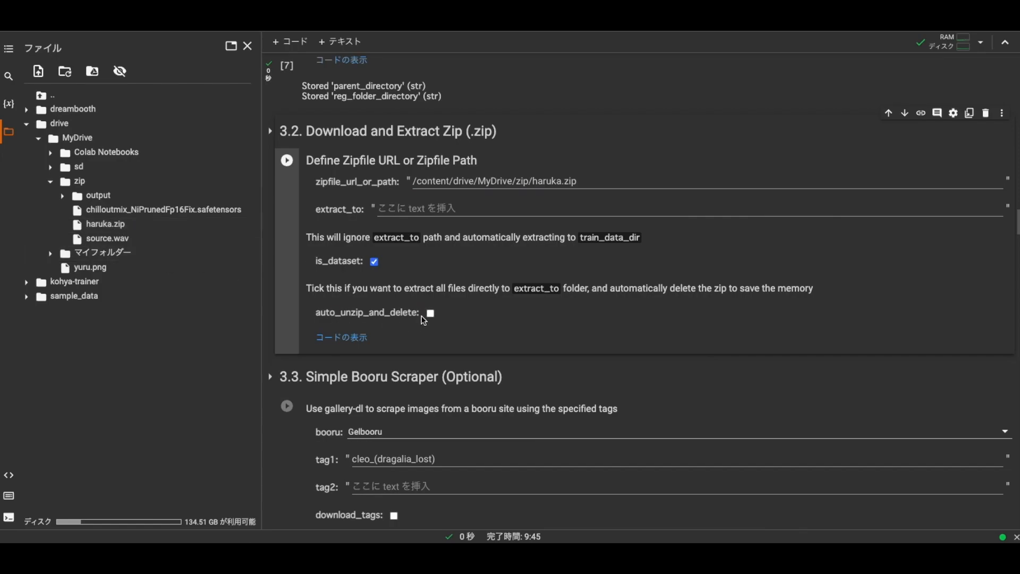
left_click_drag(322, 219, 469, 218)
left_click(286, 161)
Step: Examine the list of extracted training images and compare it with the concept_name entry of the train data directory
scroll(499, 259, "down", 2)
left_click_drag(562, 251, 636, 323)
left_click(510, 259)
scroll(511, 260, "up", 3)
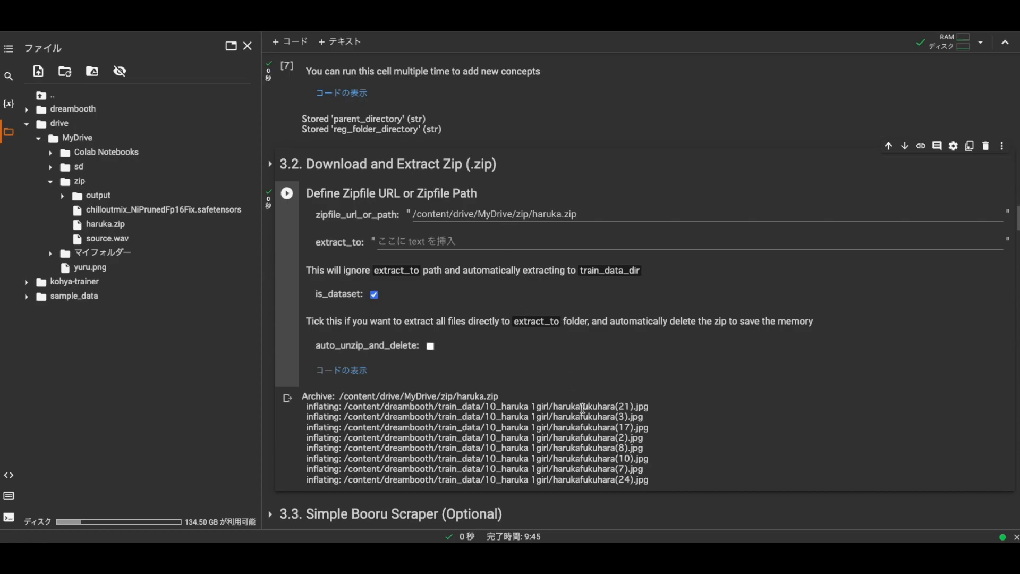
scroll(581, 406, "down", 1)
left_click_drag(554, 360, 646, 419)
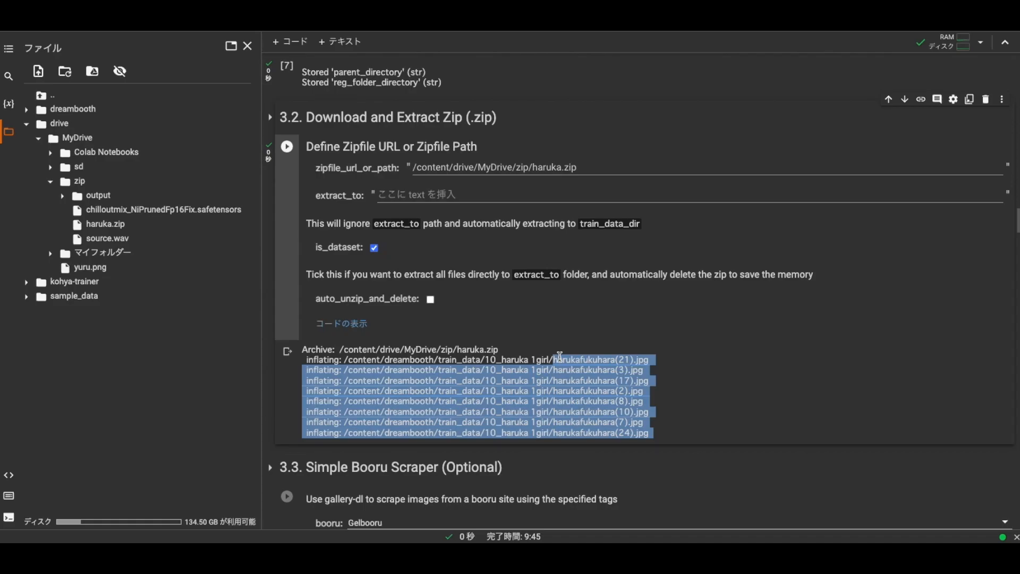
left_click_drag(558, 361, 590, 413)
scroll(549, 384, "up", 6)
left_click_drag(426, 309, 380, 311)
scroll(403, 307, "down", 7)
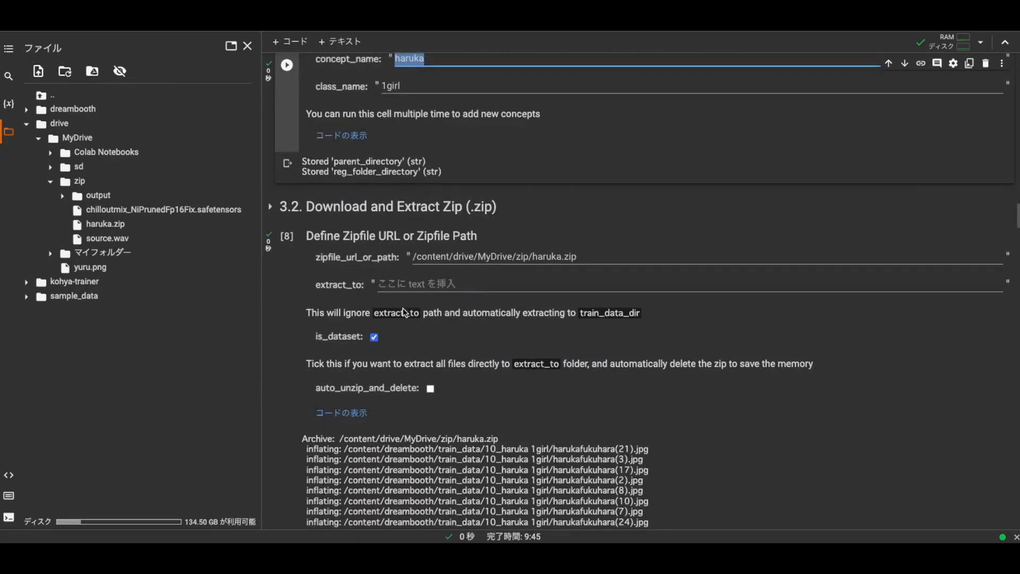
left_click_drag(556, 326, 572, 384)
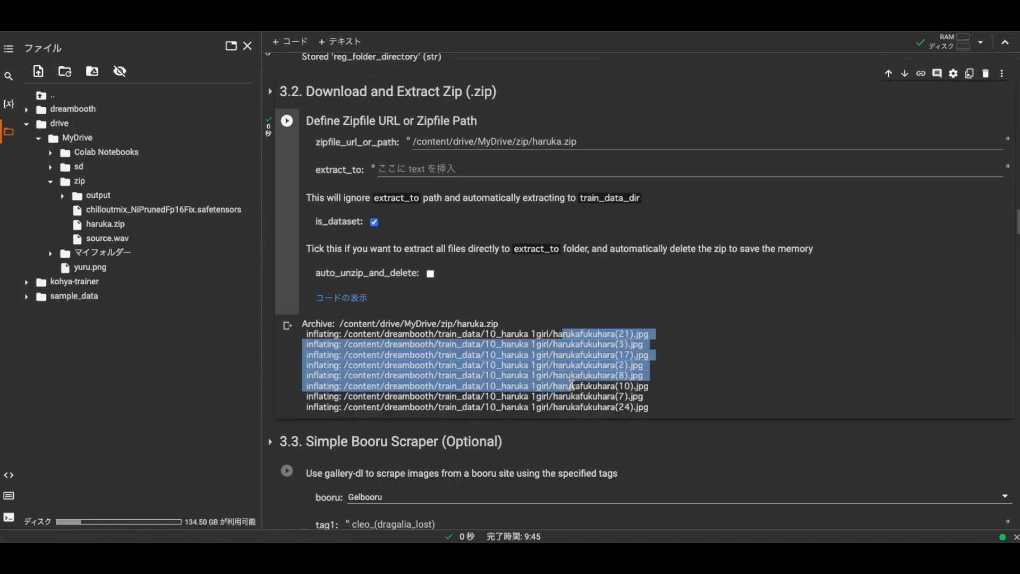
Step: Inspect the booru choices and tag fields of the optional Simple Booru Scraper cell
scroll(472, 368, "down", 5)
left_click_drag(314, 189, 456, 189)
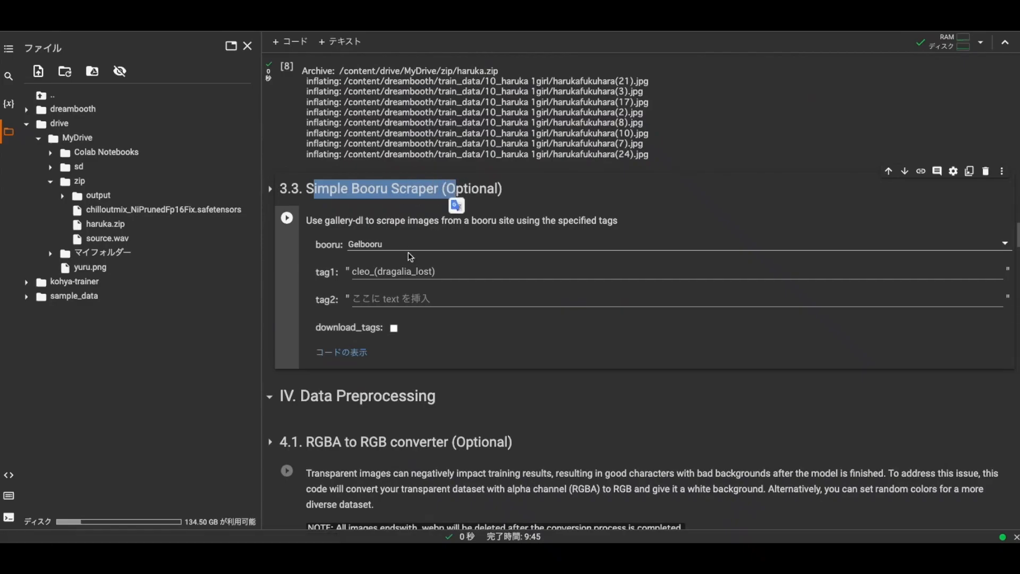
left_click(381, 245)
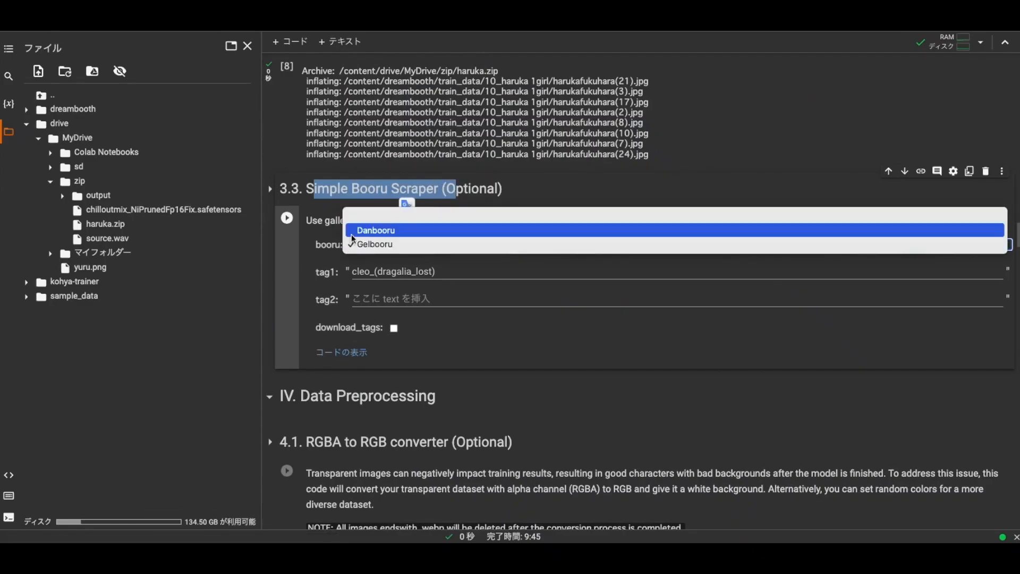
left_click(386, 269)
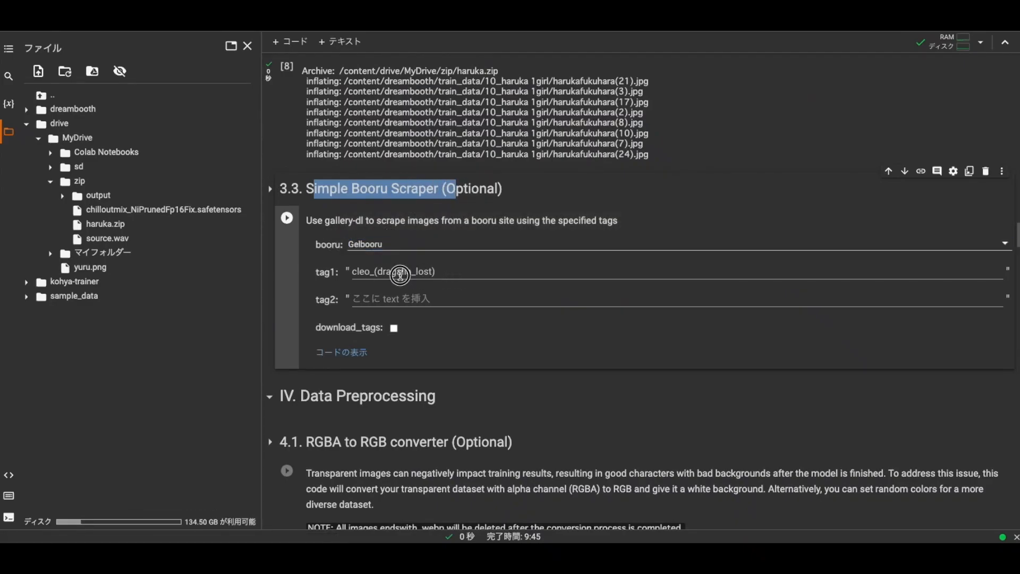
key("Tab")
left_click(356, 298)
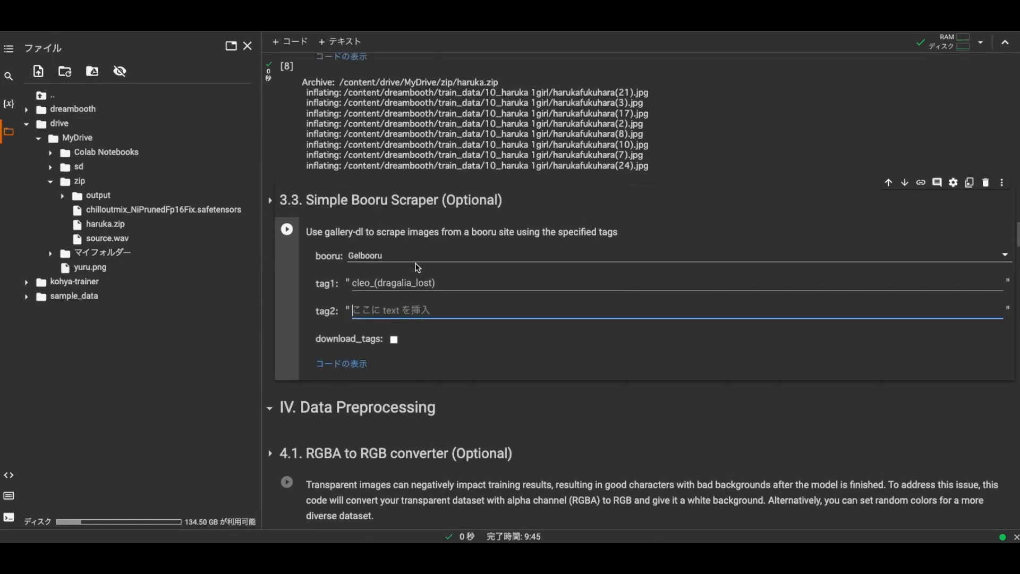
Step: Recheck the zip extraction output against the path and options in the Download and Extract Zip cell
scroll(478, 229, "up", 3)
left_click_drag(565, 215, 592, 262)
left_click_drag(592, 263, 597, 290)
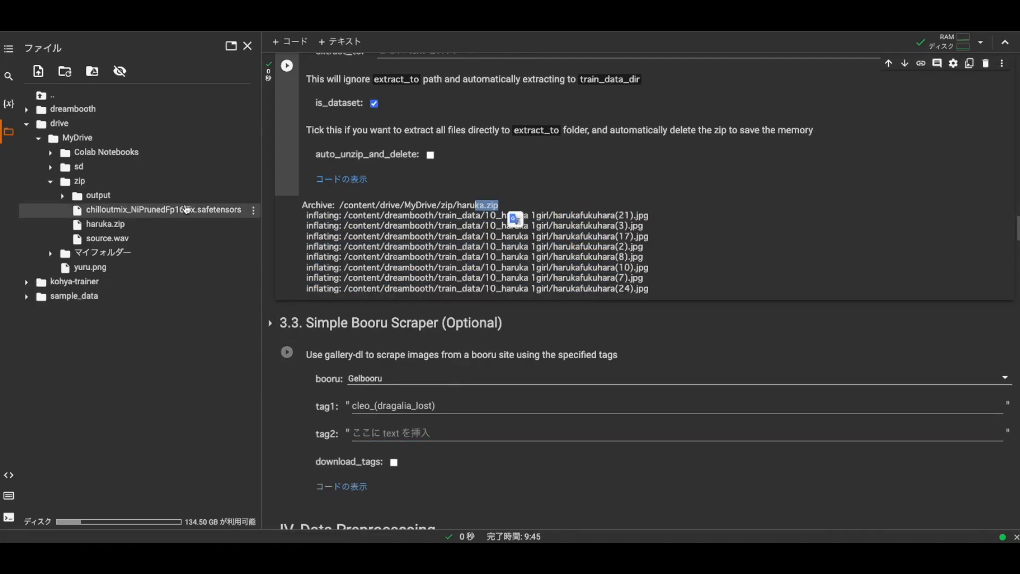
scroll(557, 310, "up", 4)
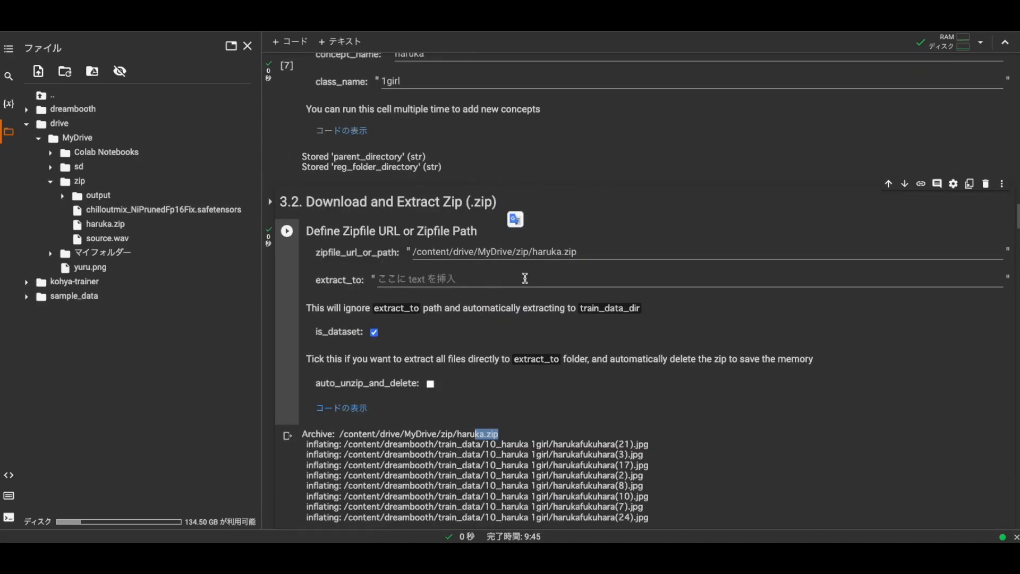
scroll(525, 278, "down", 2)
scroll(441, 280, "up", 1)
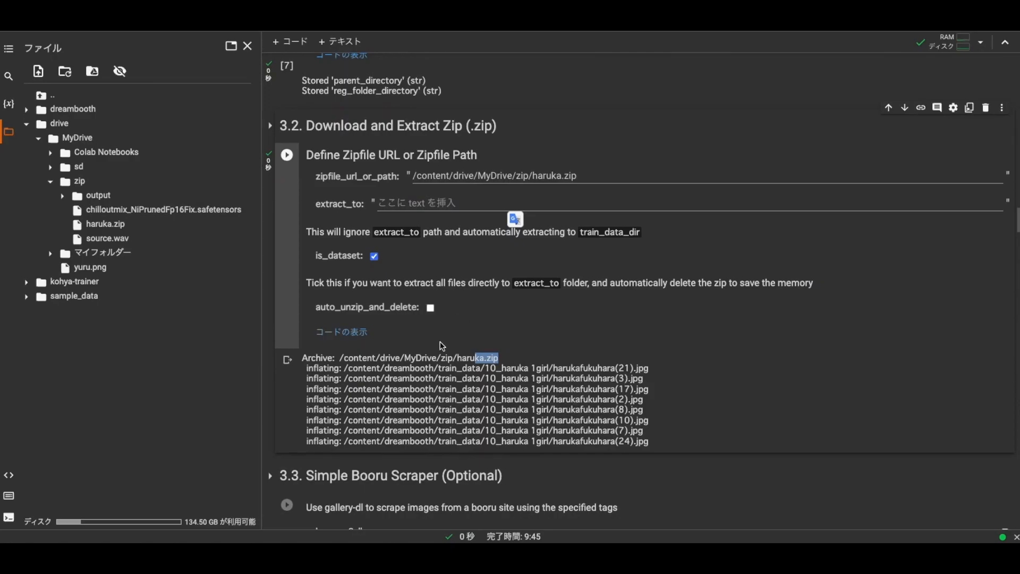
left_click(440, 359)
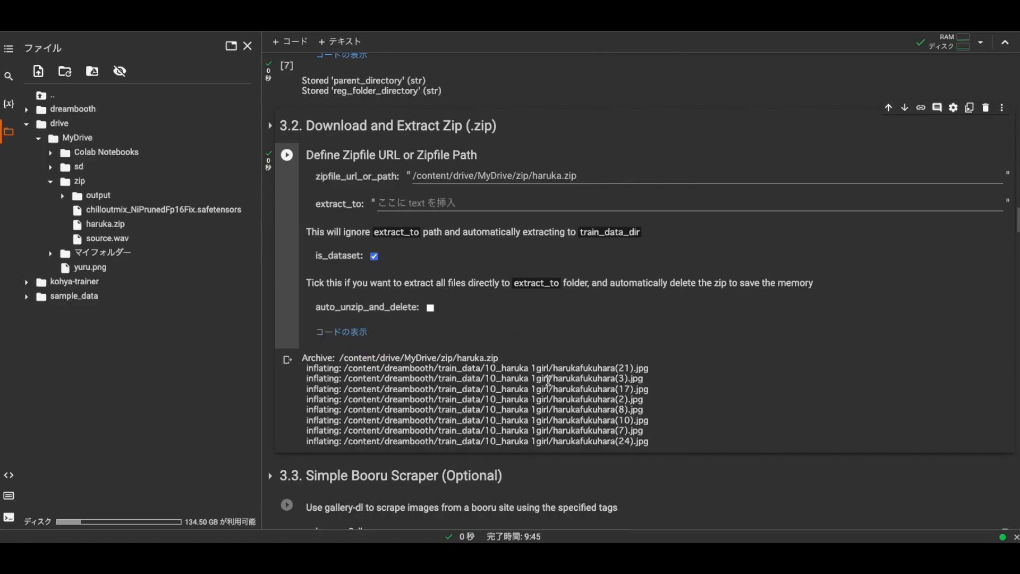
Step: Review the optional RGBA to RGB converter and Image Upscaler sections under Data Preprocessing
scroll(468, 353, "down", 10)
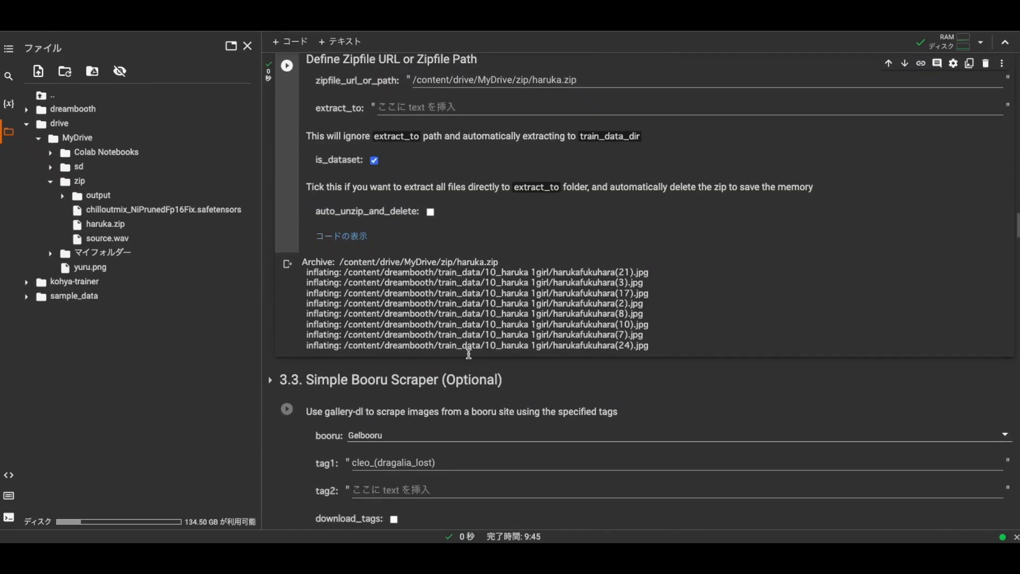
left_click_drag(312, 206, 585, 210)
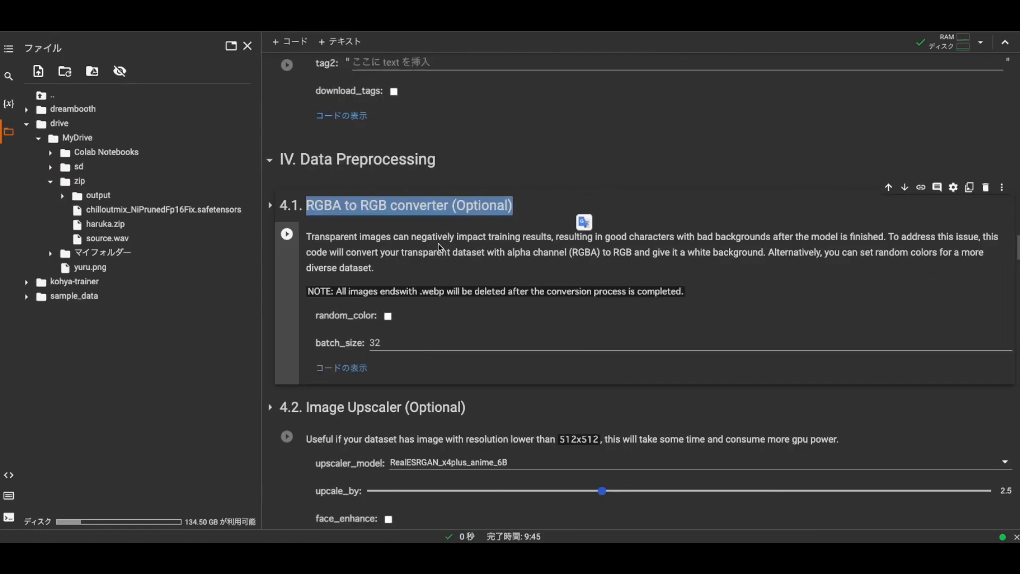
left_click(314, 206)
left_click_drag(310, 206, 538, 208)
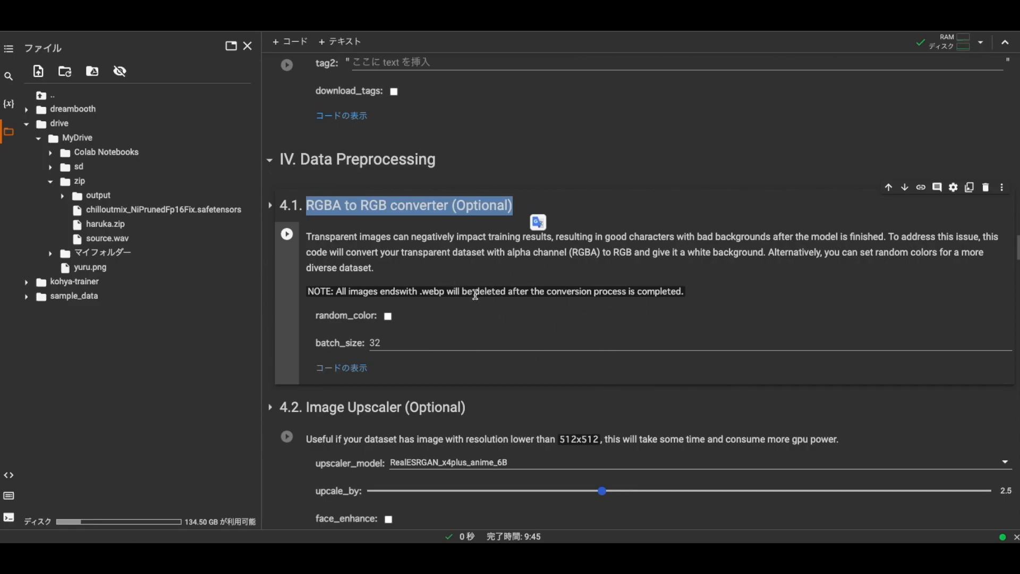
scroll(442, 281, "down", 4)
left_click_drag(309, 197, 526, 200)
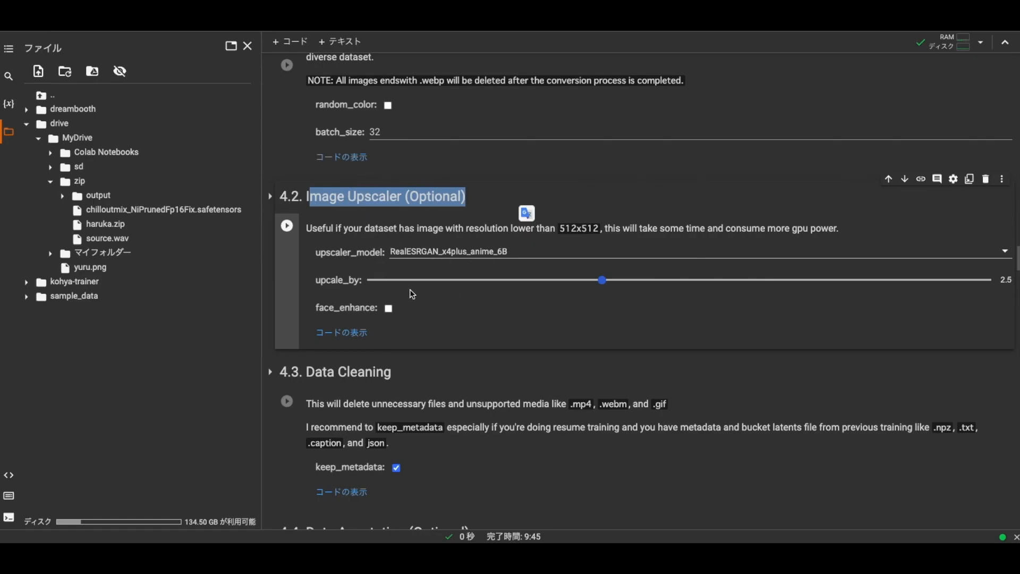
Step: Run the Data Cleaning cell with keep_metadata enabled
scroll(399, 247, "down", 3)
left_click_drag(294, 245, 392, 246)
left_click(287, 275)
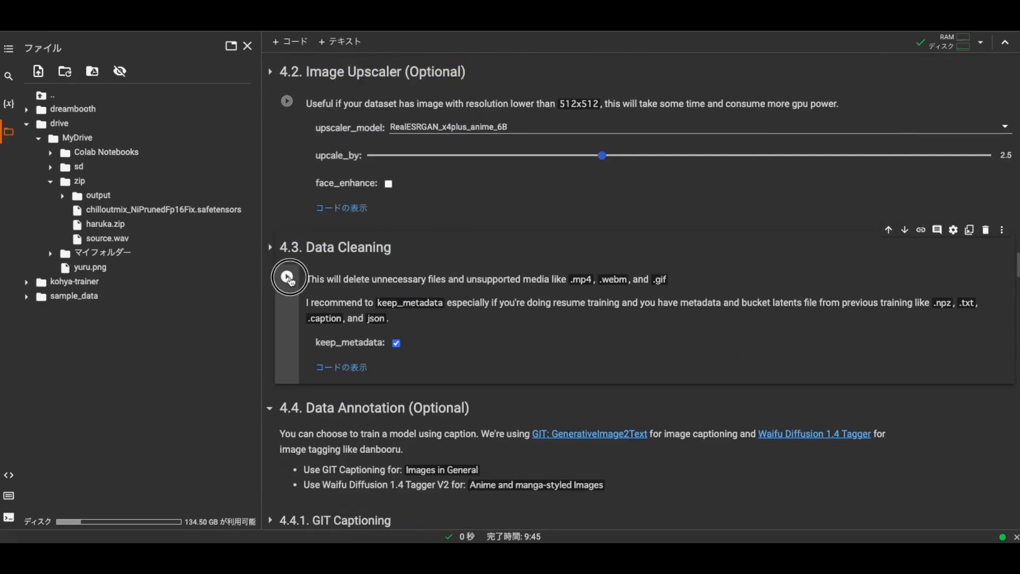
scroll(413, 307, "down", 1)
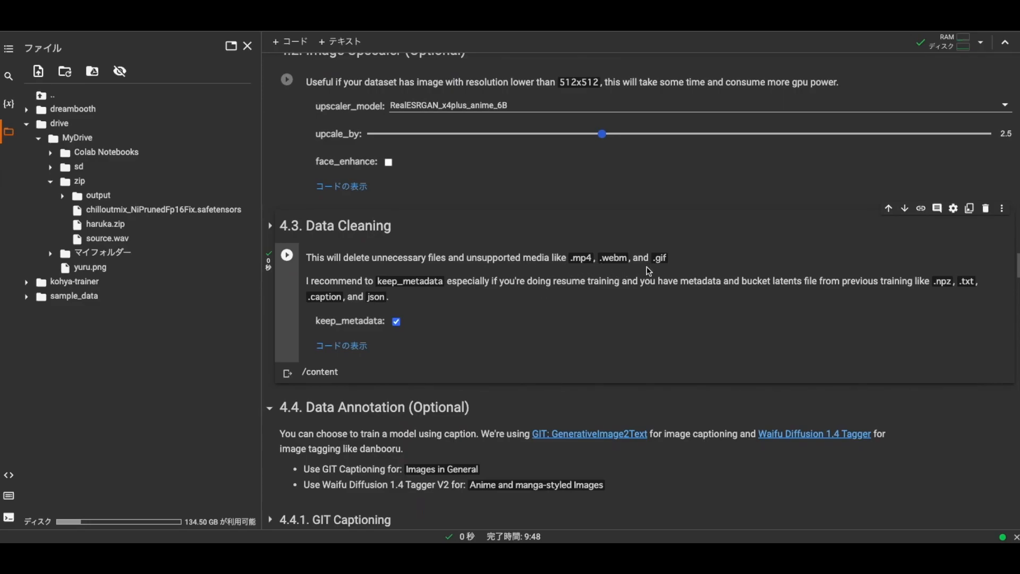
Step: Run the GIT Captioning cell with batch_size 8 and the microsoft/git-large-textcaps model
scroll(464, 305, "down", 5)
left_click_drag(314, 133, 437, 212)
scroll(362, 160, "down", 1)
mouse_move(310, 223)
left_mouse_down()
mouse_move(471, 228)
mouse_move(491, 294)
left_mouse_up()
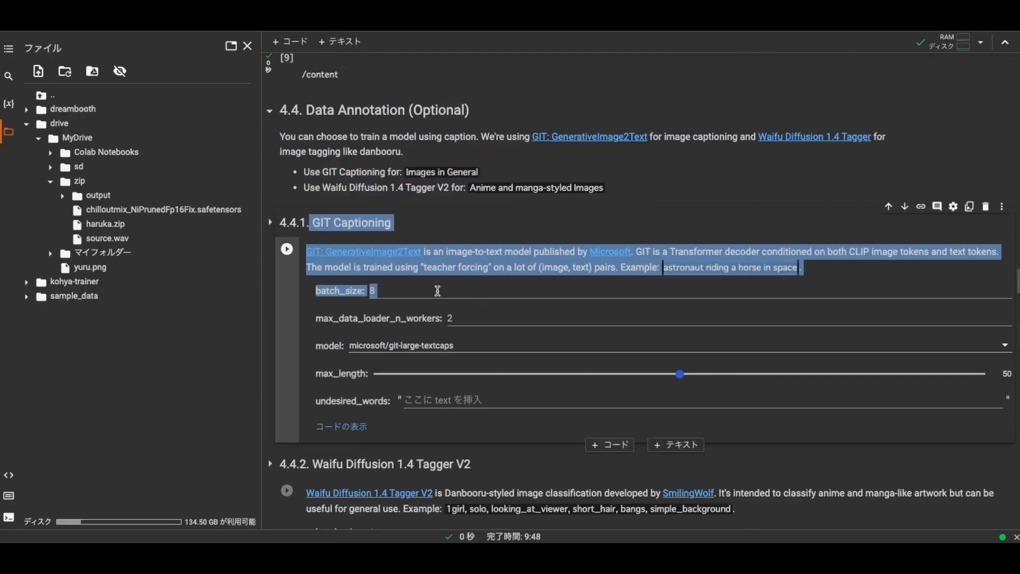
left_click(380, 224)
left_click(287, 250)
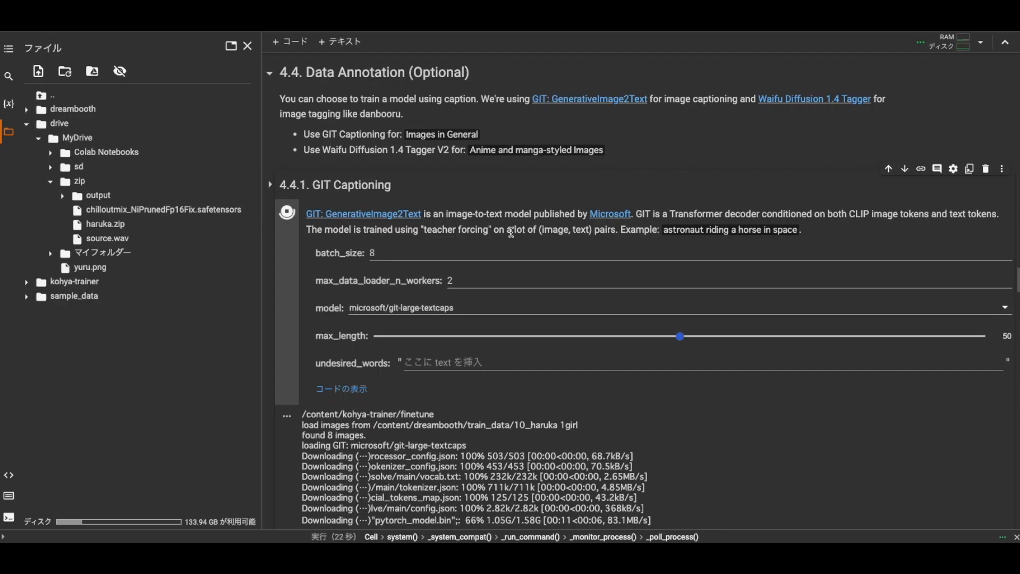
Step: Run the Waifu Diffusion 1.4 Tagger V2 cell with the Swin_V2 model and threshold 0.35
left_click_drag(542, 230, 594, 234)
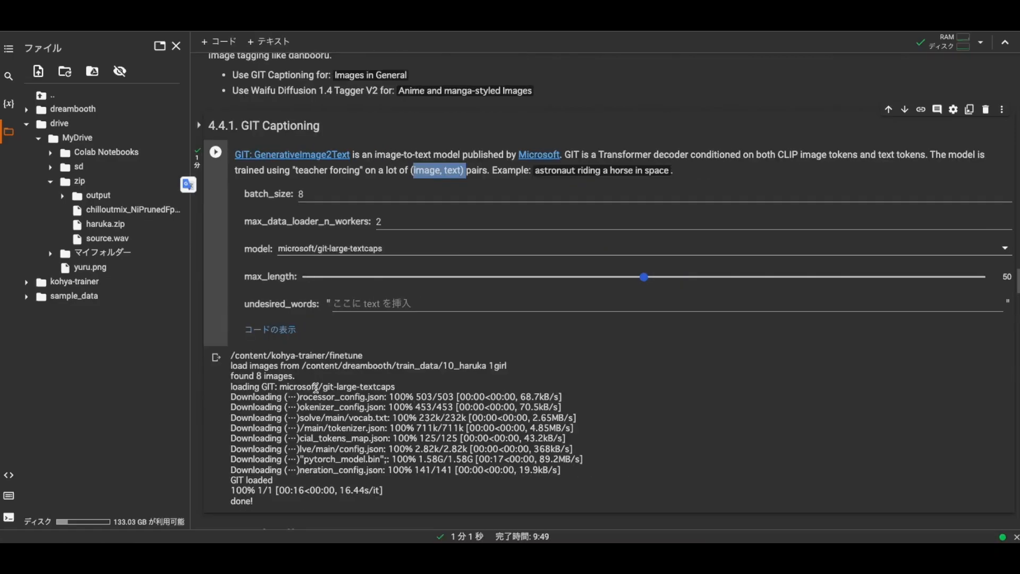
scroll(313, 393, "down", 1)
scroll(313, 395, "down", 5)
left_click(216, 301)
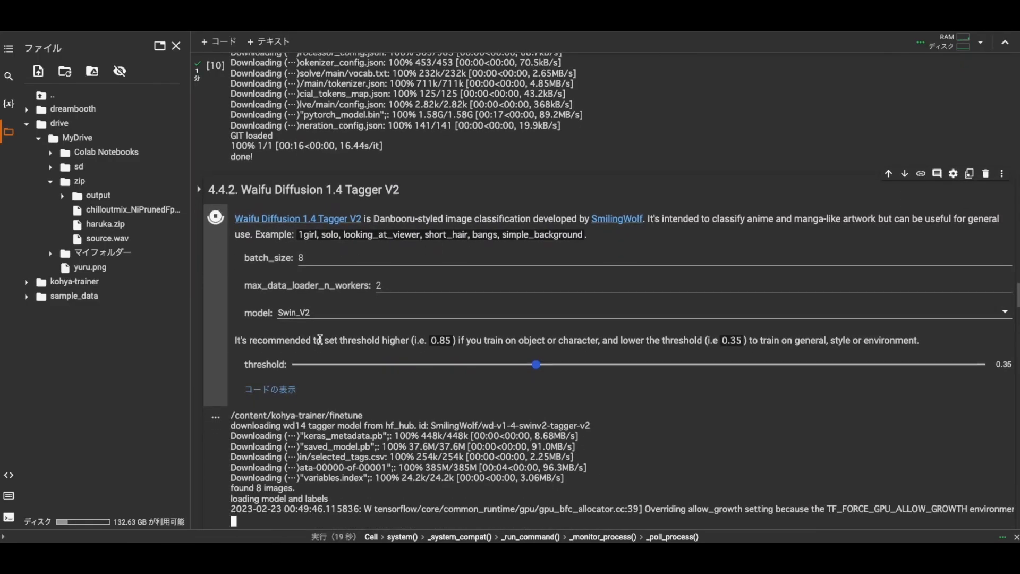
Step: Set the Waifu Diffusion 1.4 Tagger V2 threshold to 0.7 and run the cell again
left_click_drag(242, 190, 430, 192)
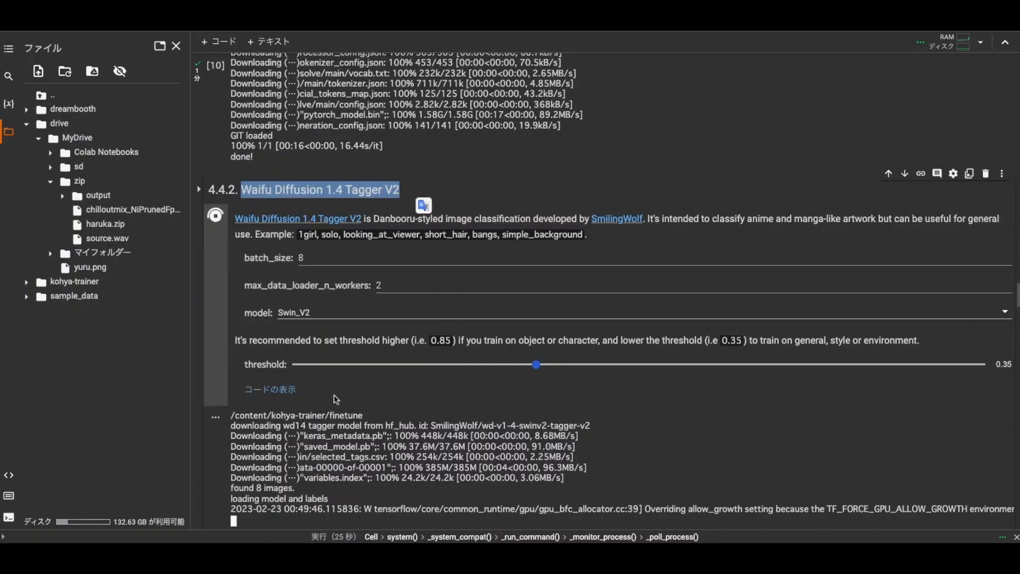
left_click(342, 190)
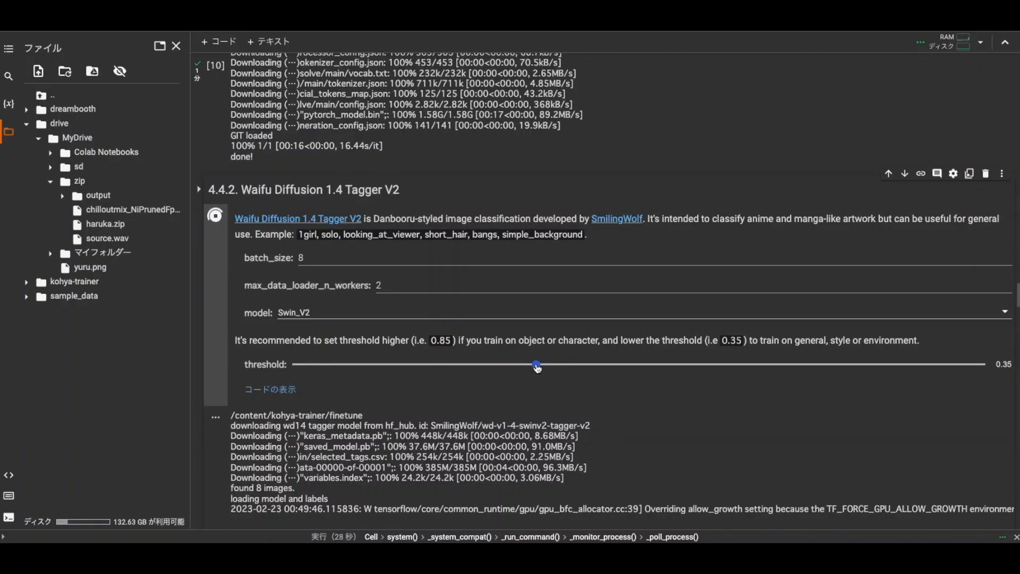
left_click_drag(537, 367, 624, 372)
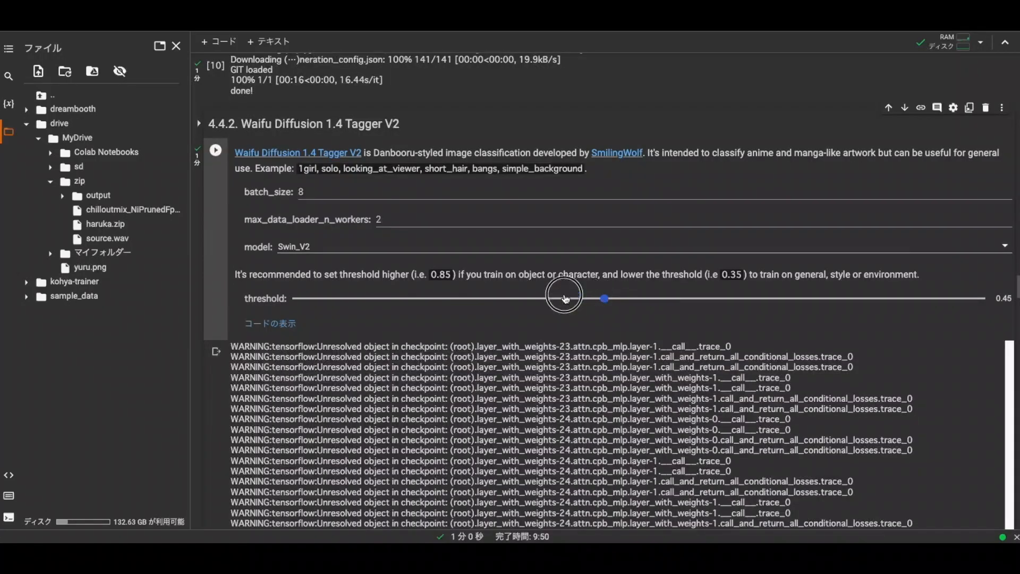
left_click_drag(566, 299, 761, 314)
left_click(215, 150)
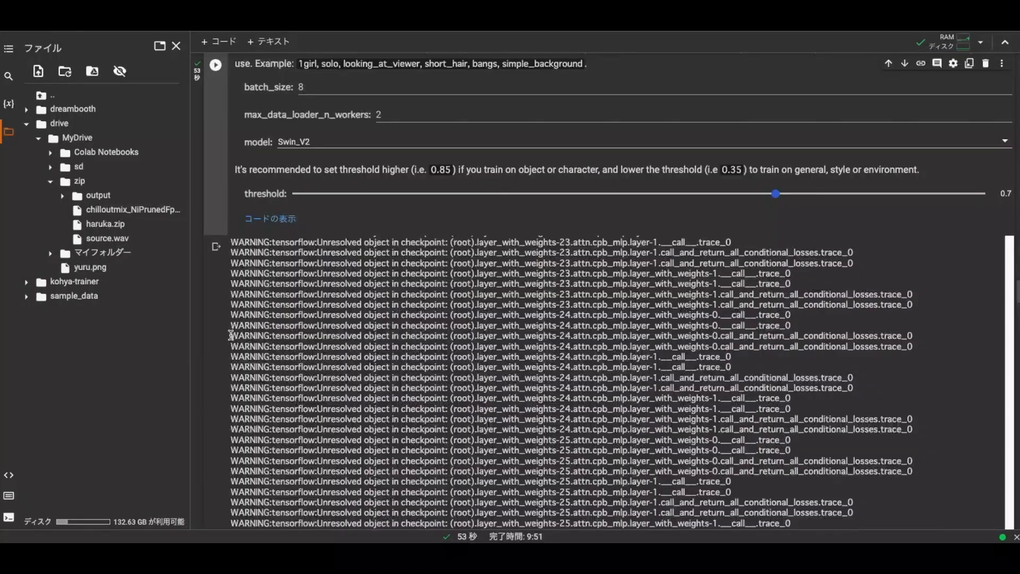
Step: Look through the tagger output and the v2 option and path fields of the Define Important folder cell
left_click_drag(230, 333, 566, 347)
scroll(564, 348, "down", 10)
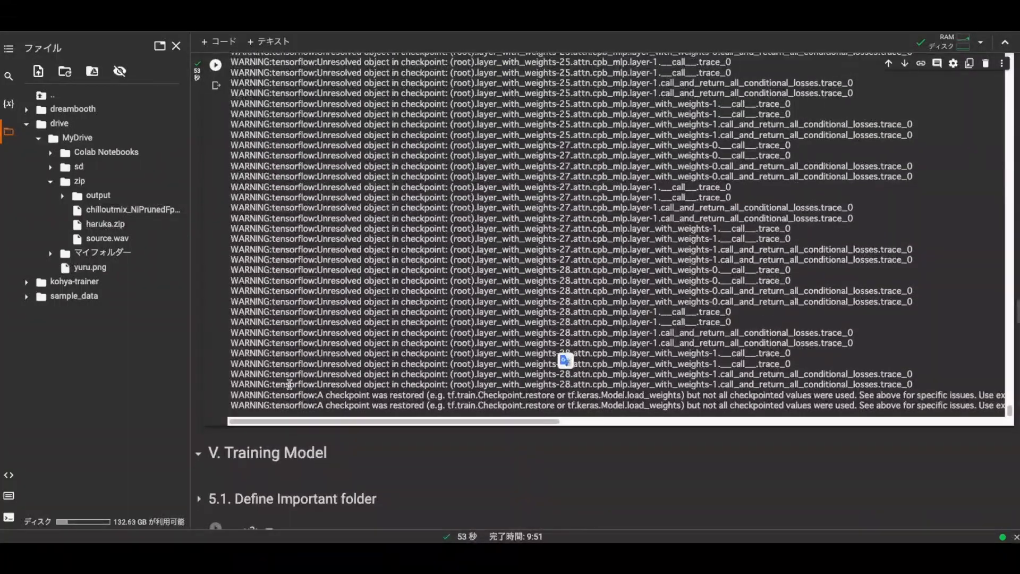
scroll(271, 356, "down", 3)
left_click(251, 319)
scroll(249, 309, "down", 2)
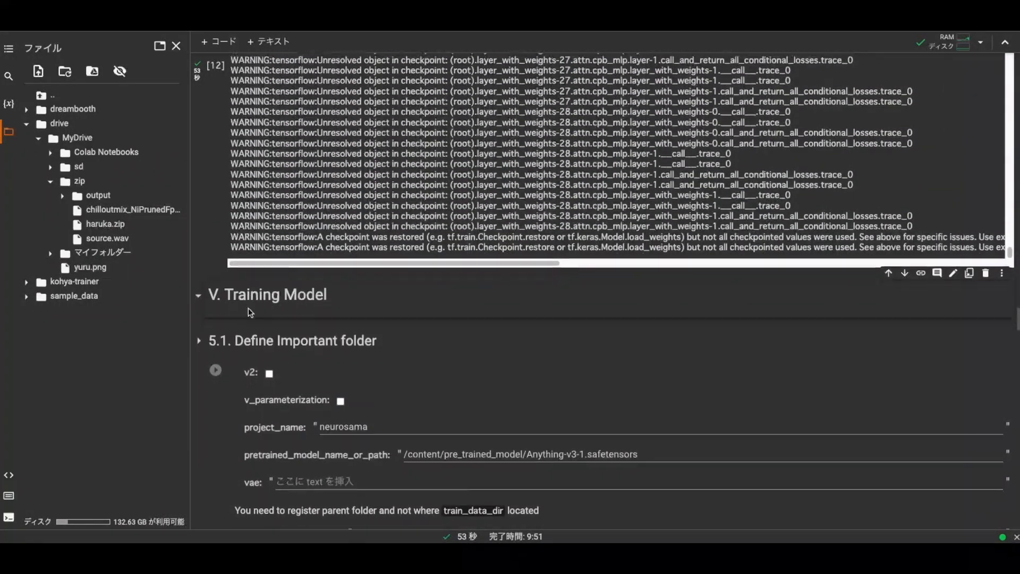
scroll(248, 302, "down", 1)
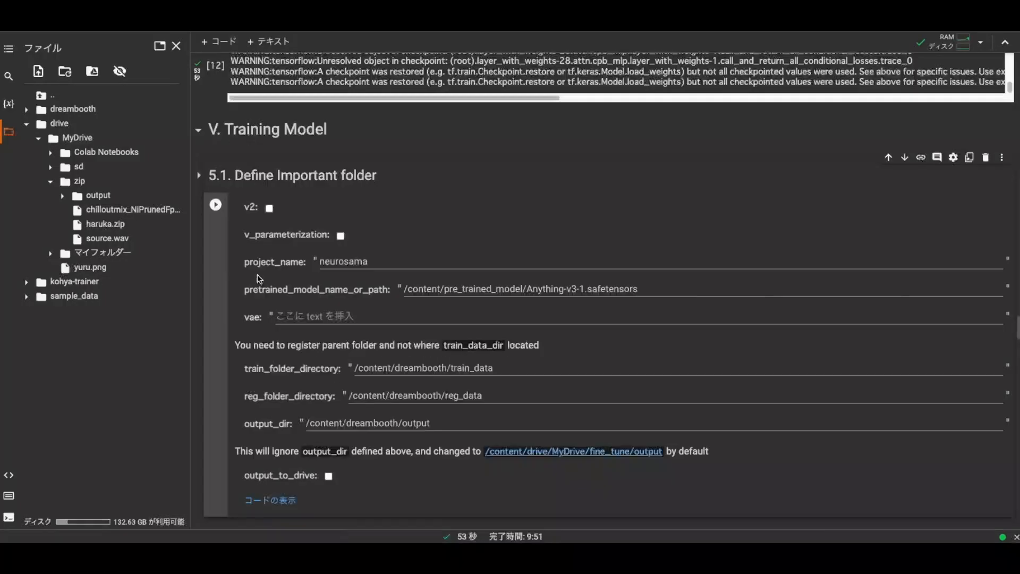
left_click_drag(245, 208, 265, 206)
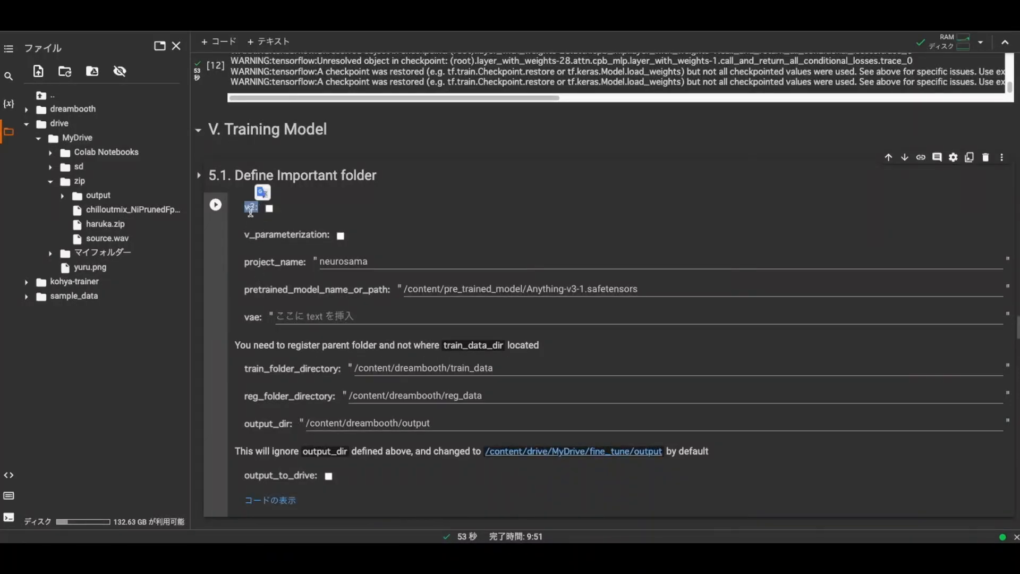
left_click(250, 211)
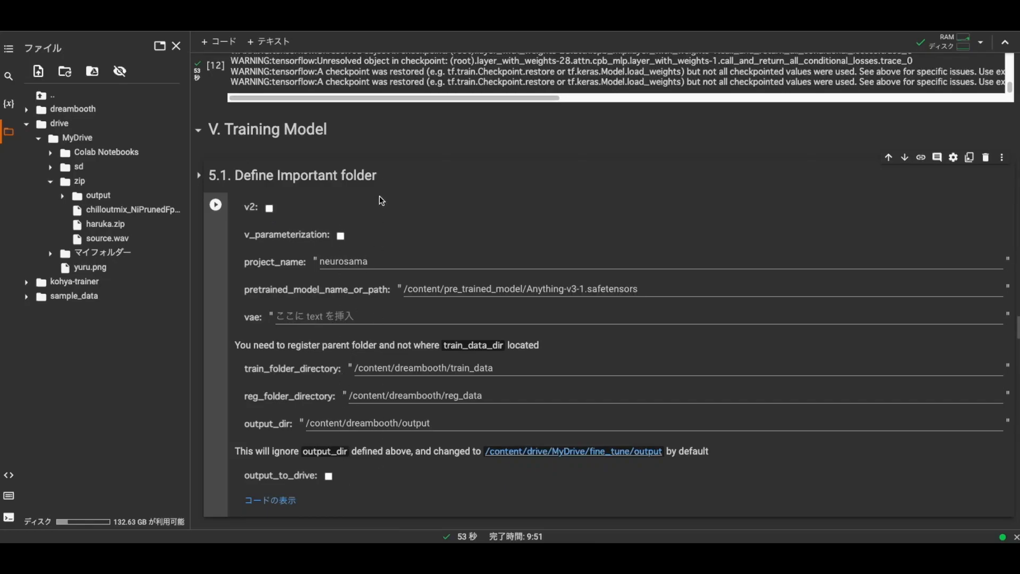
Step: Set project_name to myprojeckt in the Define Important folder cell
left_click_drag(370, 274, 309, 269)
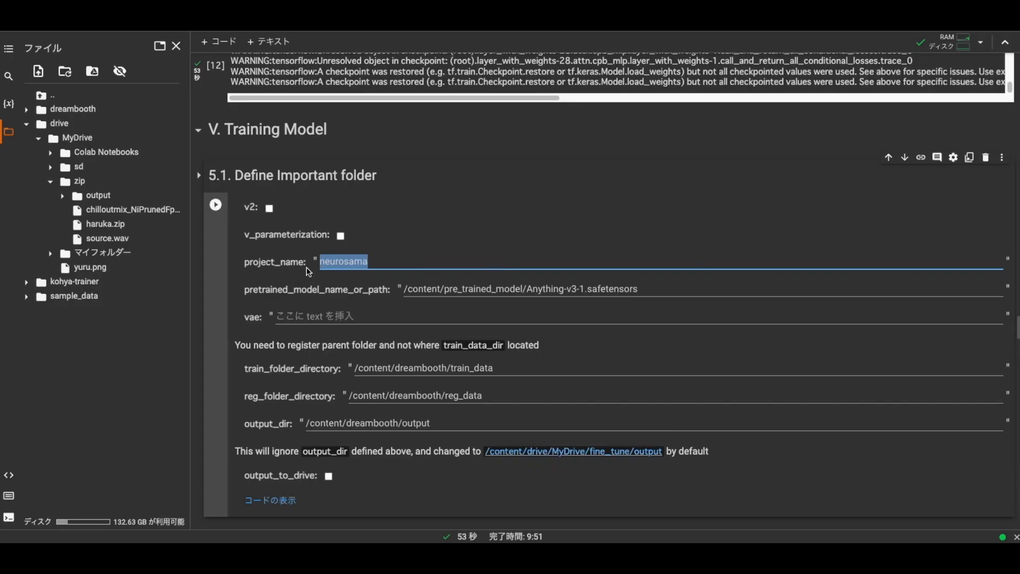
type("myp")
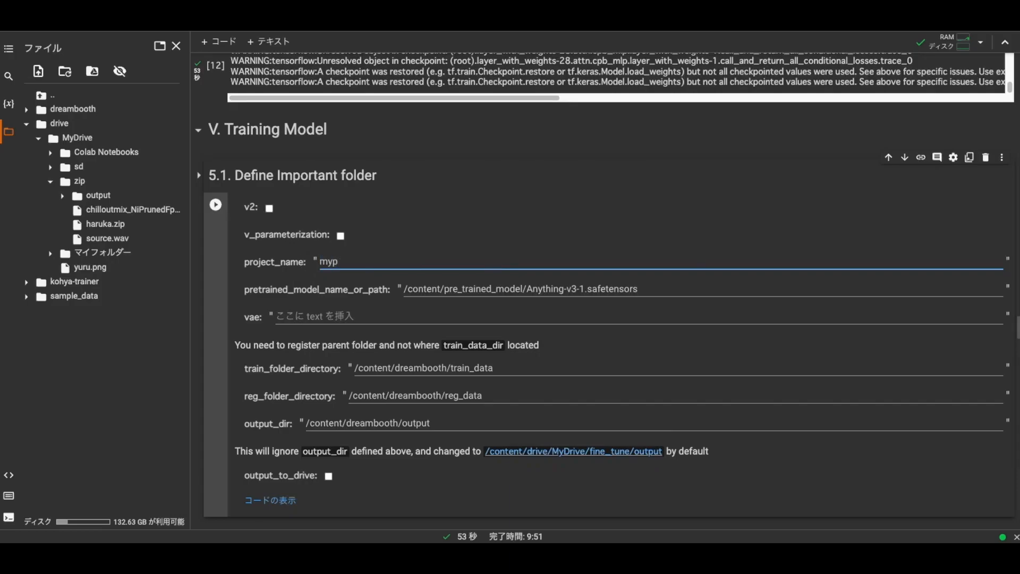
type("rojecktt")
key("BackSpace")
left_click_drag(319, 262, 371, 267)
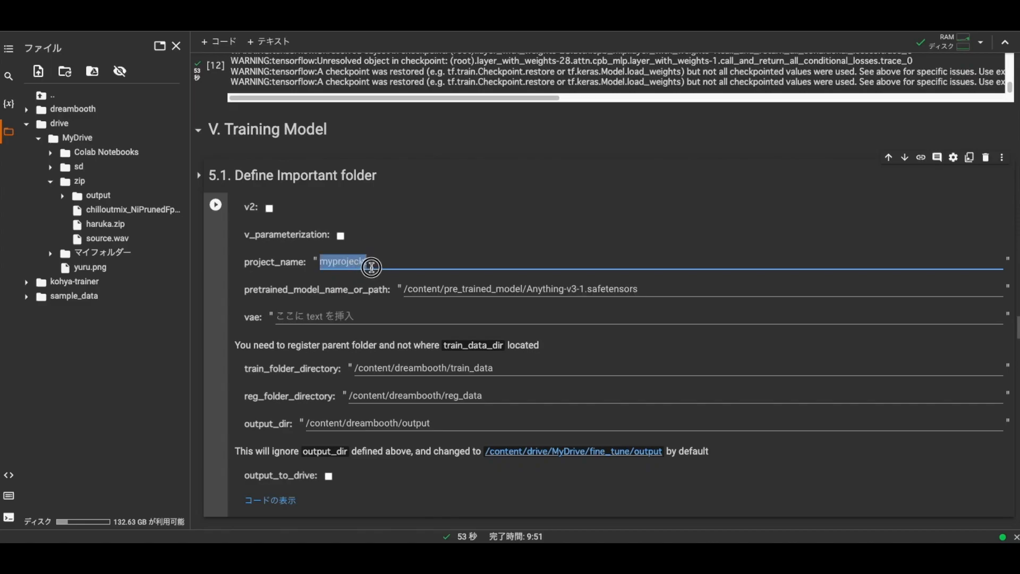
Step: Set pretrained_model_name_or_path to /content/drive/MyDrive/zip/chilloutmix_NiPrunedFp16Fix.safetensors, using the path copied from the model file in the Drive zip folder
left_click_drag(252, 290, 640, 291)
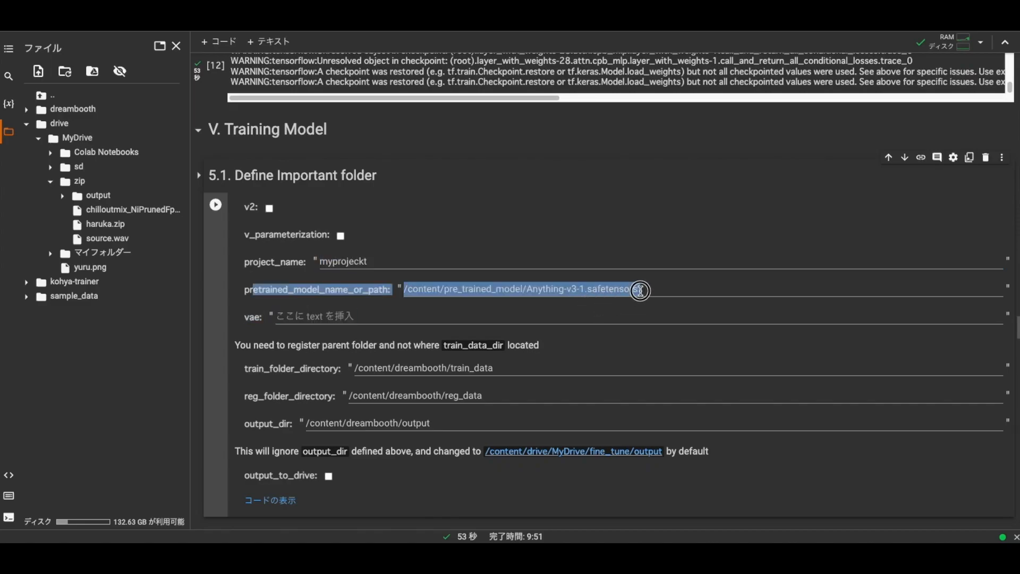
left_click(640, 291)
left_click_drag(521, 291, 404, 290)
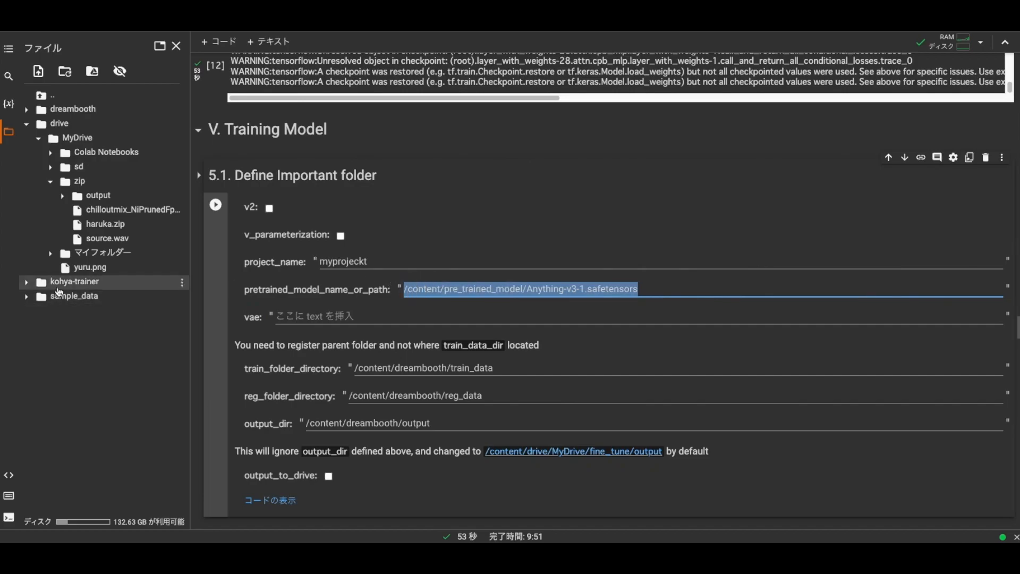
left_click_drag(65, 285, 64, 321)
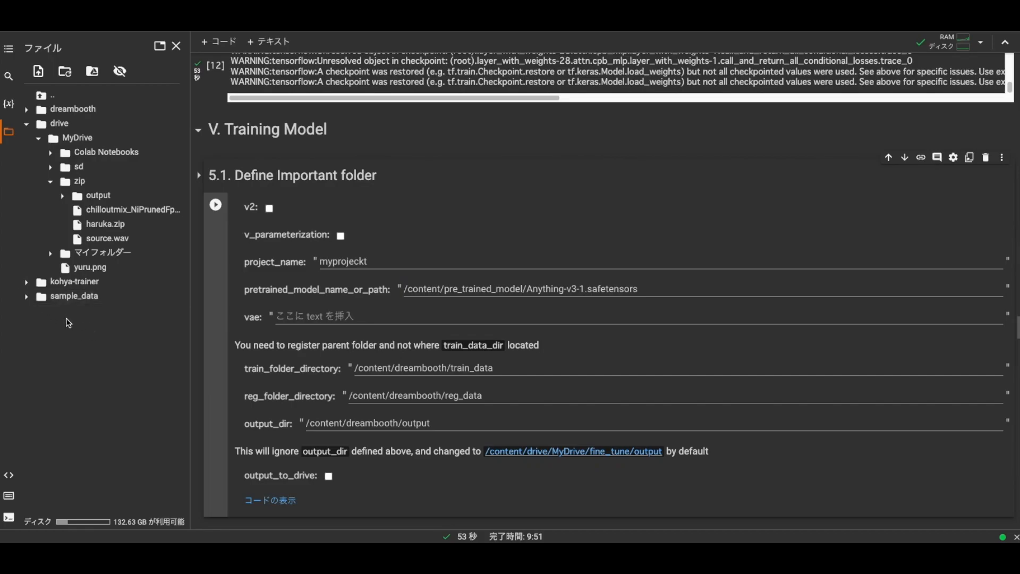
right_click(141, 210)
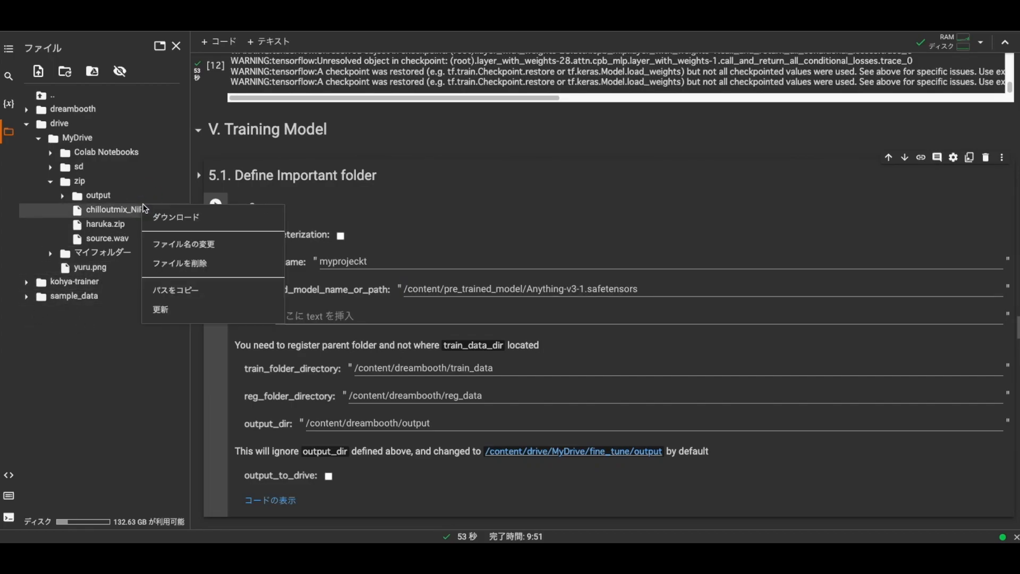
left_click(168, 291)
triple_click(404, 288)
type("/content/drive/MyDrive/zip/chilloutmix_NiPrunedFp16Fix.safetensors")
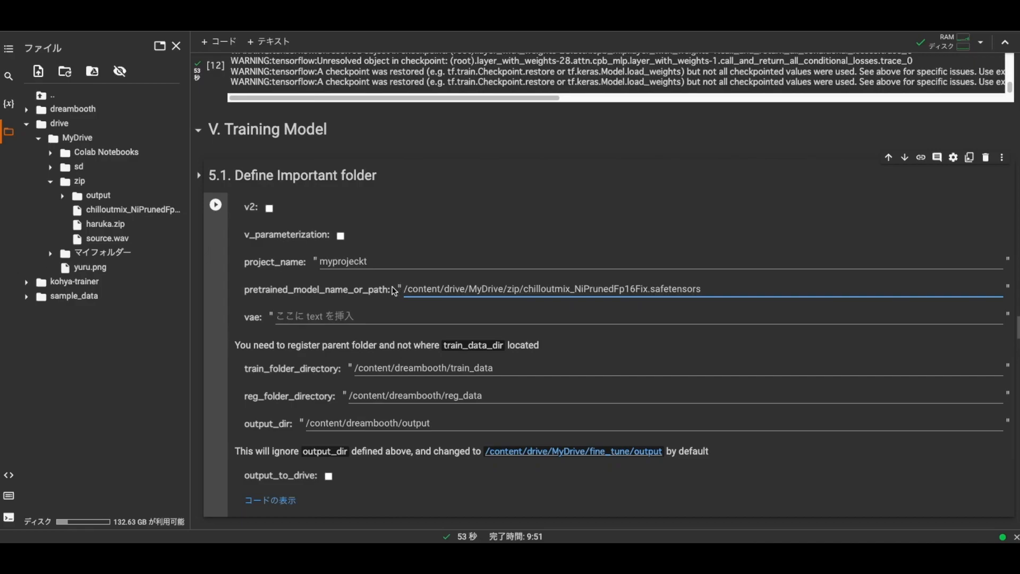
left_click(298, 313)
left_click(35, 312)
left_click(34, 319)
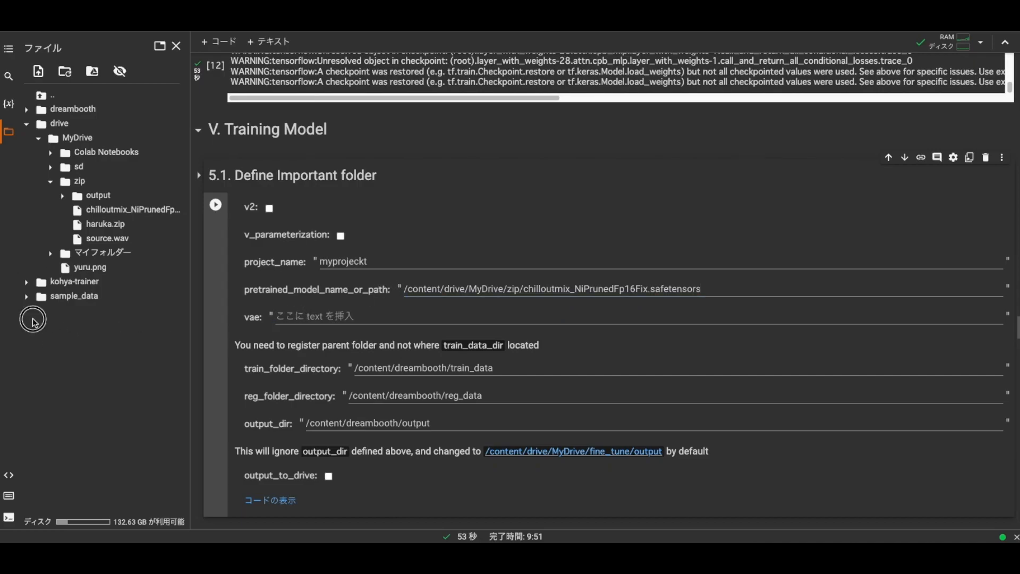
left_click(36, 320)
mouse_move(35, 318)
left_mouse_down()
mouse_move(35, 333)
mouse_move(35, 325)
left_mouse_up()
right_click(280, 318)
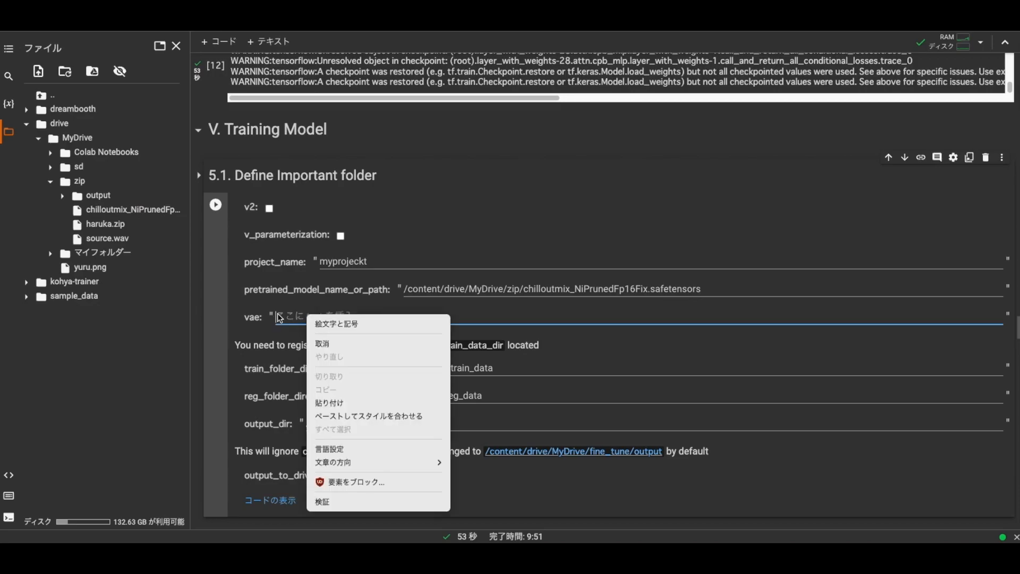
left_click(118, 214)
right_click(118, 213)
left_click(151, 292)
left_click(289, 289)
Step: Enable output_to_drive and run the Define Important folder cell
scroll(290, 292, "down", 1)
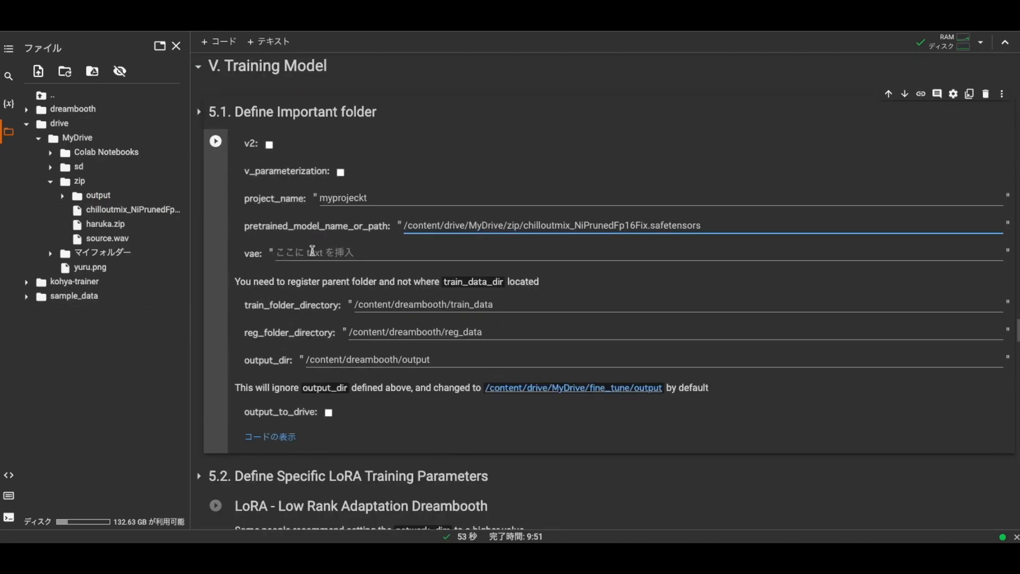
left_click_drag(245, 413, 317, 412)
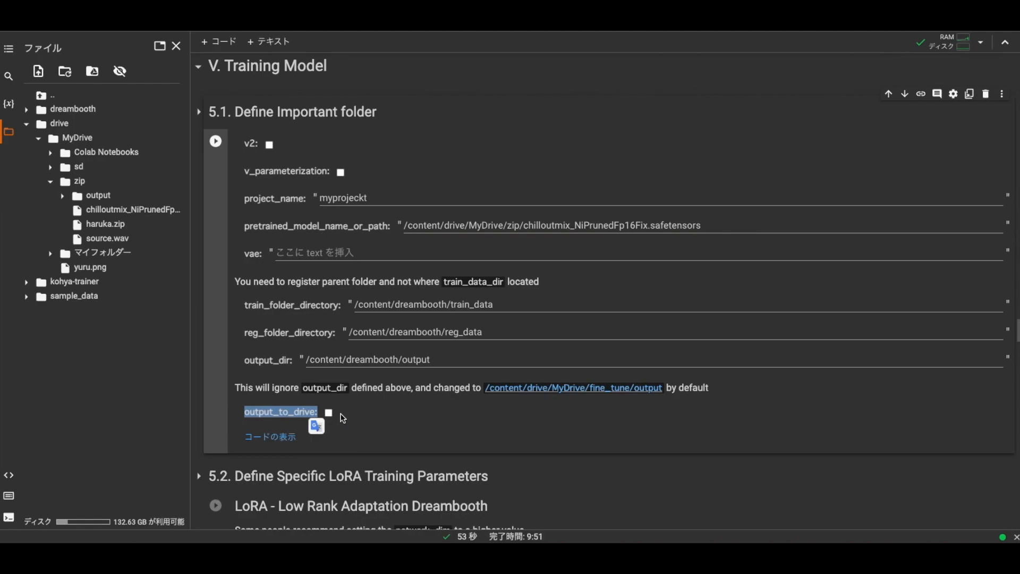
left_click(337, 418)
left_click(329, 413)
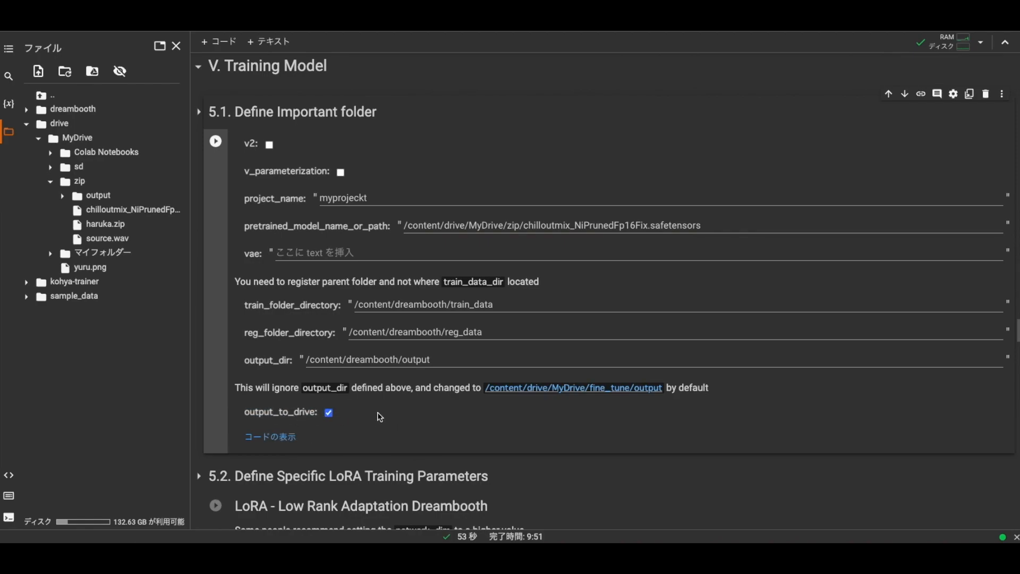
left_click(215, 141)
Step: Set network_dim to 4 and network_alpha to 1 in the specific LoRA training parameters
scroll(238, 190, "down", 7)
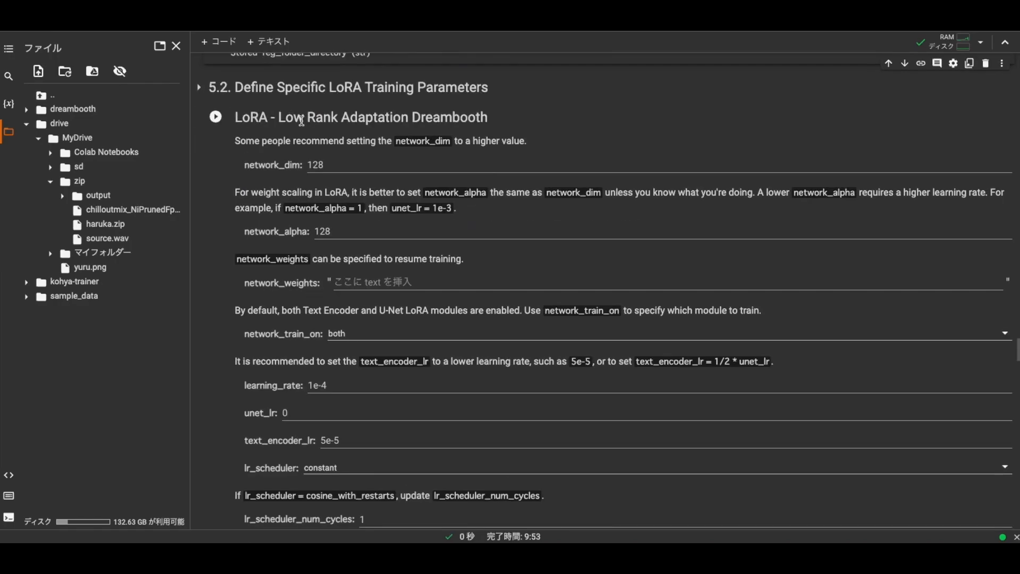
double_click(340, 163)
type("4")
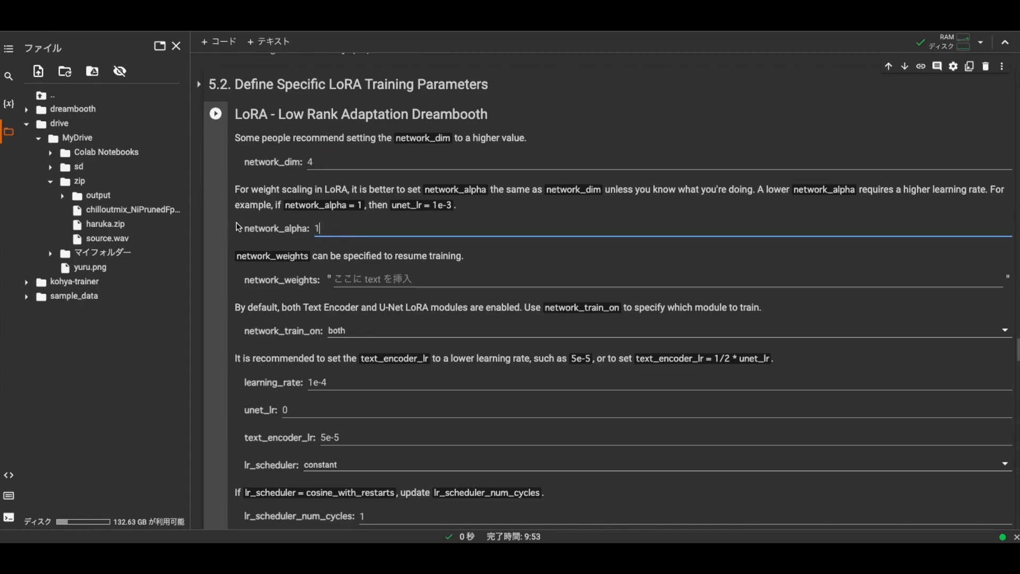
double_click(319, 230)
key("BackSpace")
left_click(319, 162)
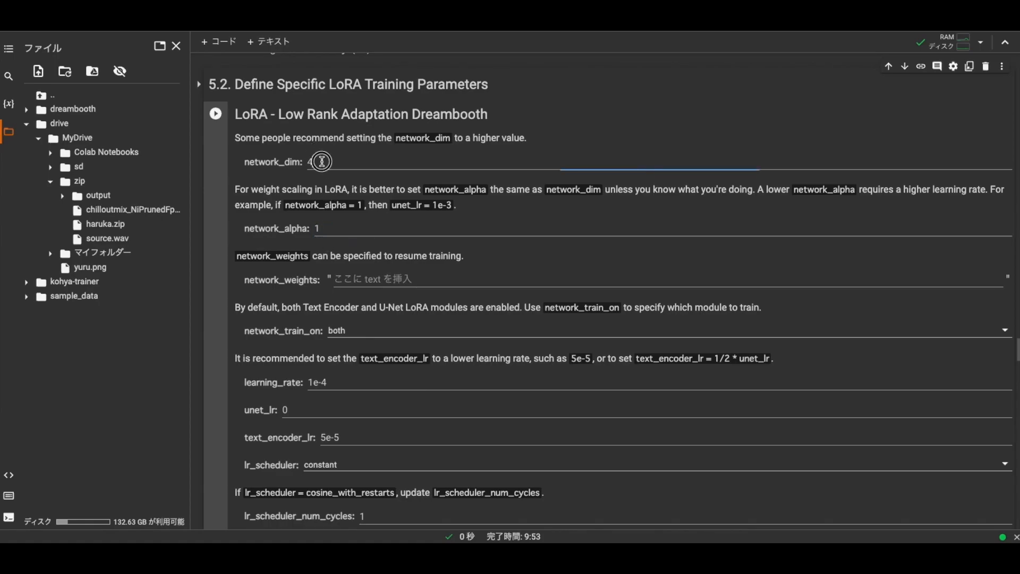
left_click(319, 227)
type("1")
left_click(326, 165)
left_click(330, 227)
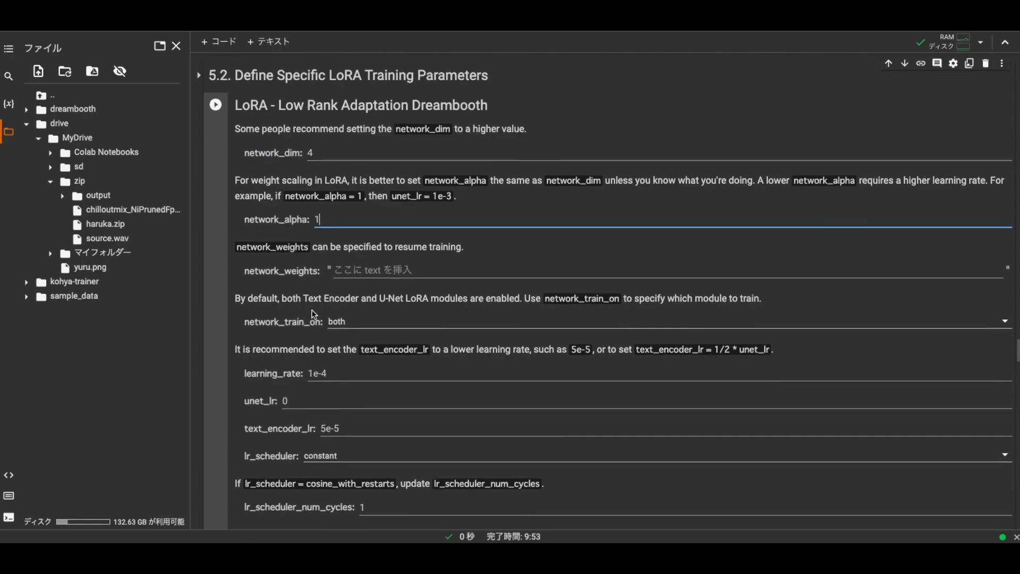
Step: Set unet_lr to 1e-4 in the LoRA training parameters and check the text_encoder_lr field
scroll(328, 319, "down", 2)
left_click(250, 332)
type("1e-4")
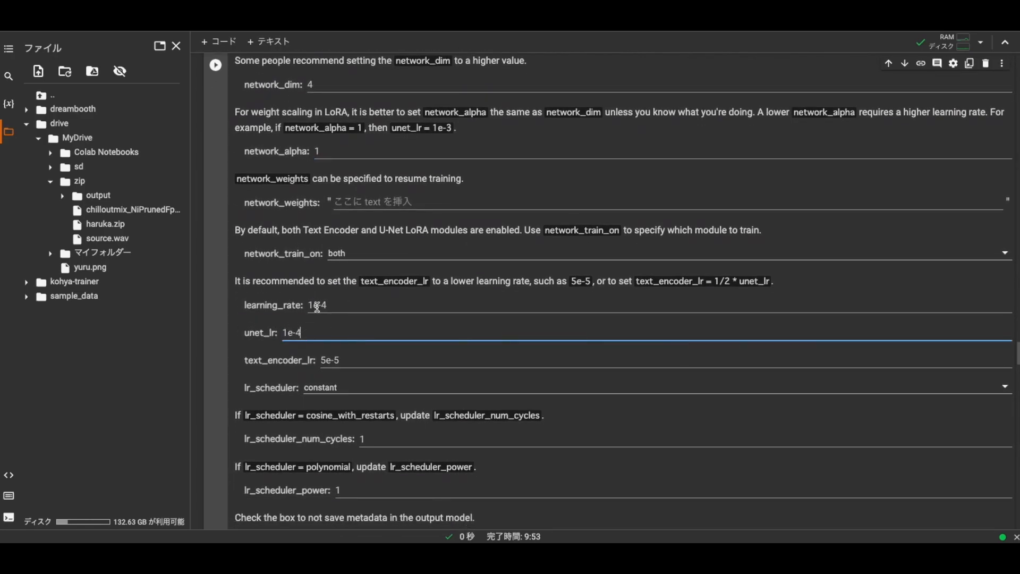
left_click(343, 360)
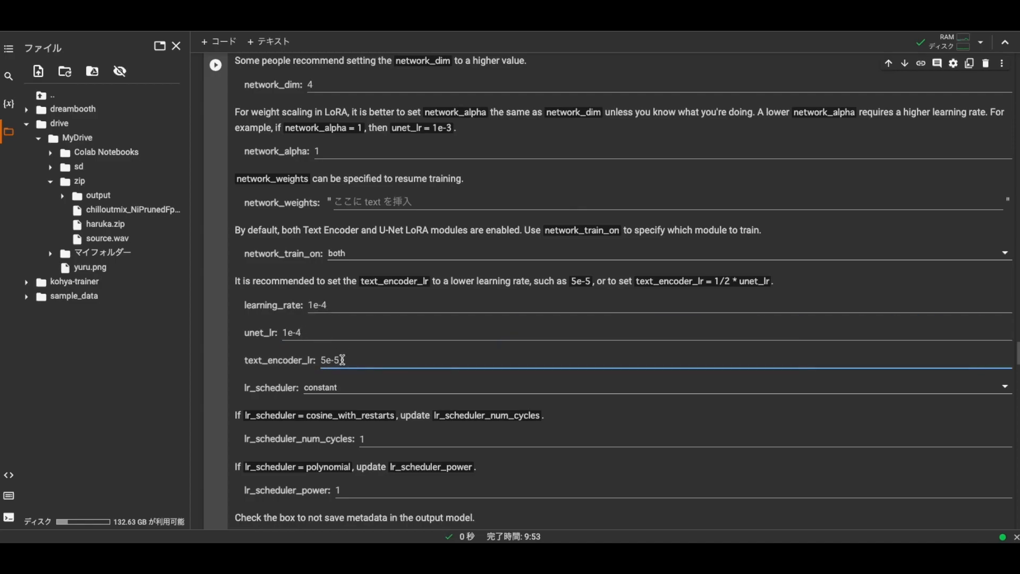
Step: Try the linear option for lr_scheduler and switch it back to constant
scroll(342, 360, "down", 3)
left_click(318, 211)
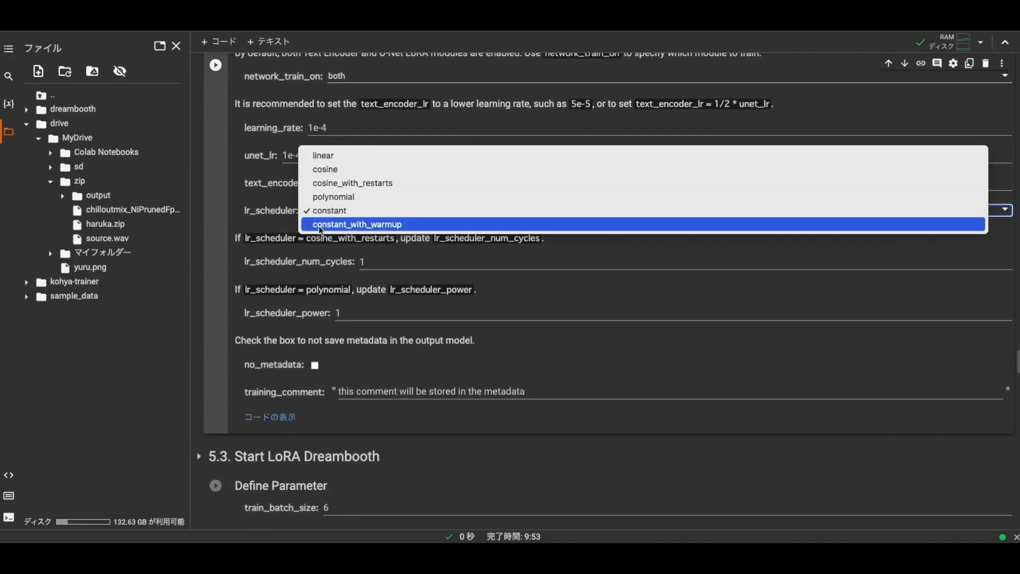
left_click(333, 216)
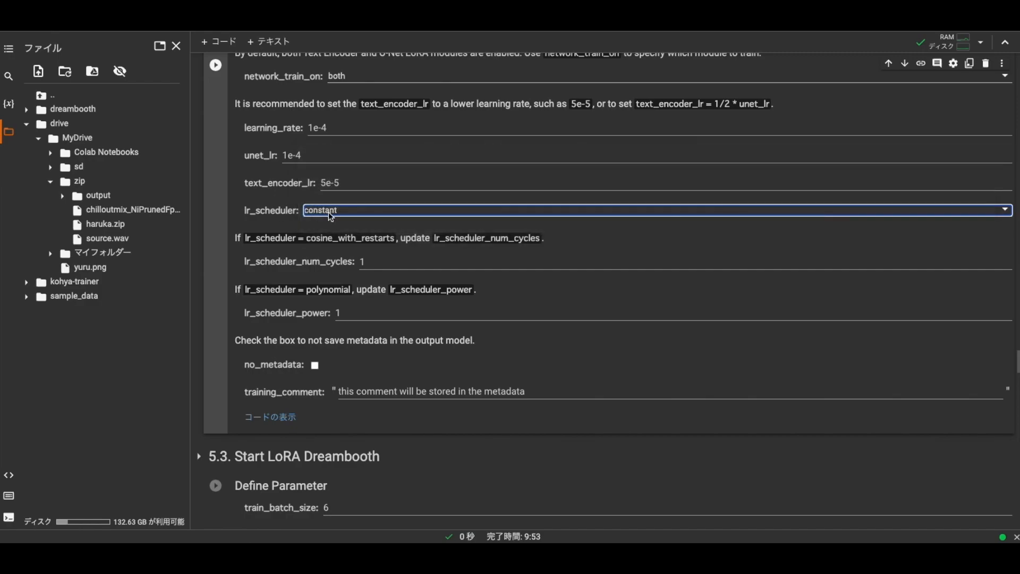
left_click(325, 215)
left_click(319, 155)
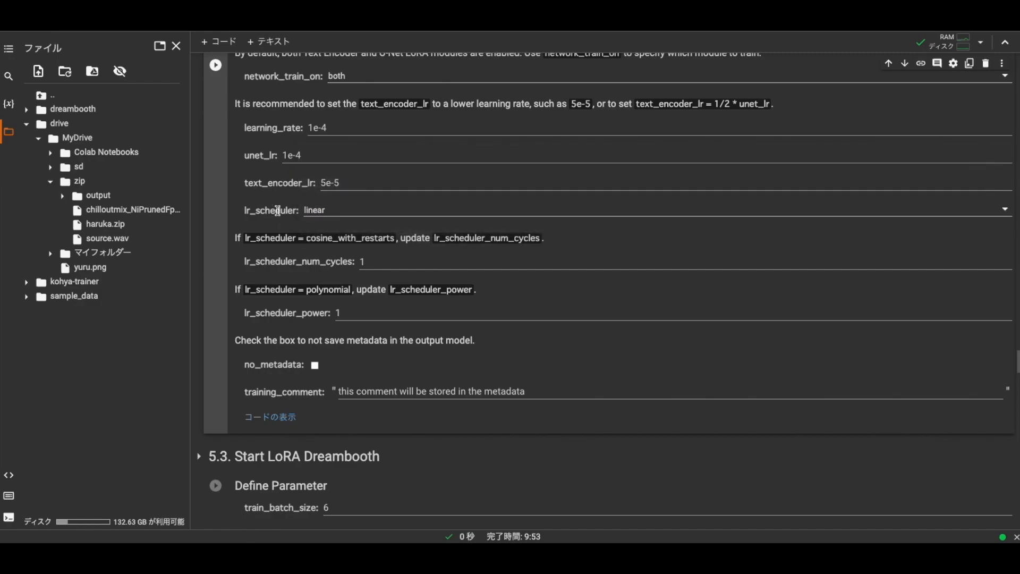
left_click(324, 214)
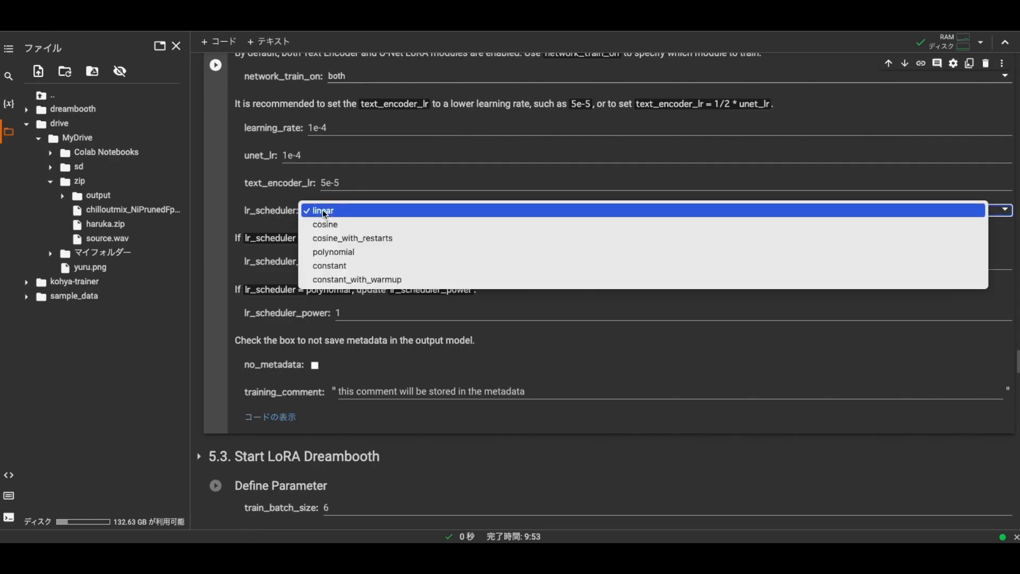
left_click(314, 261)
Step: Replace the training_comment with memomemo and run the Define Specific LoRA Training Parameters cell
scroll(371, 385, "down", 2)
left_click_drag(527, 318, 302, 332)
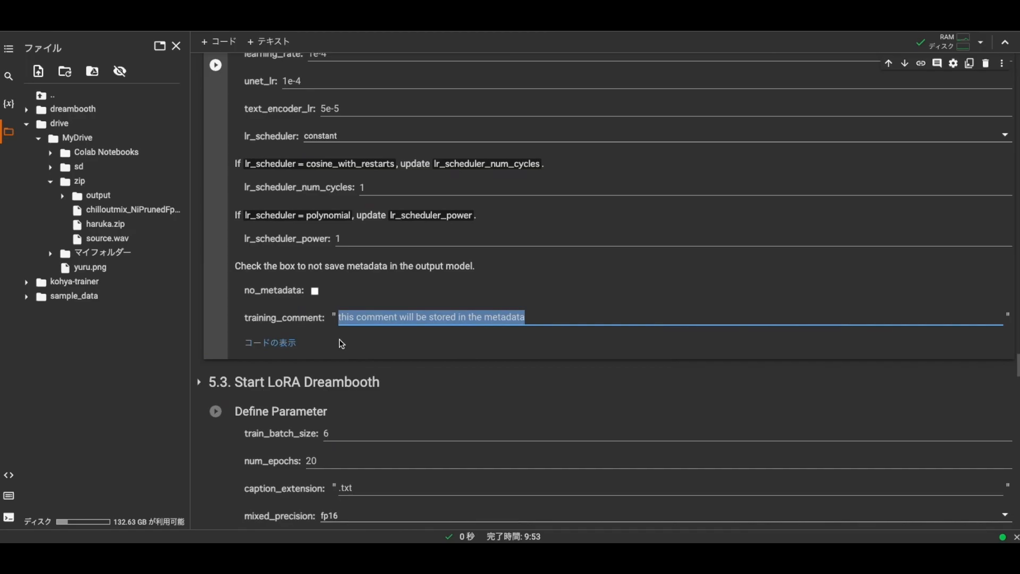
type("memomemo")
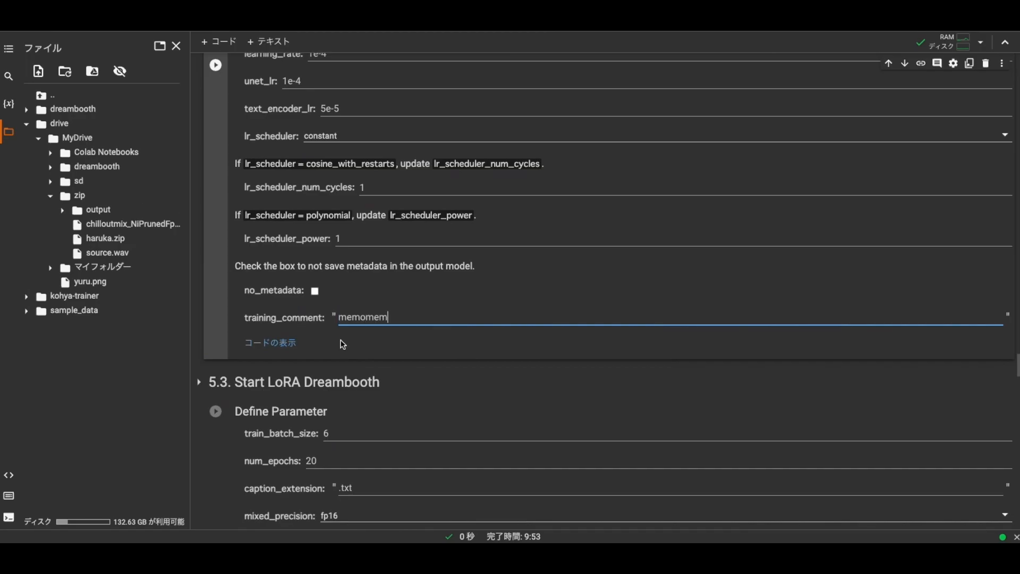
left_click(366, 325)
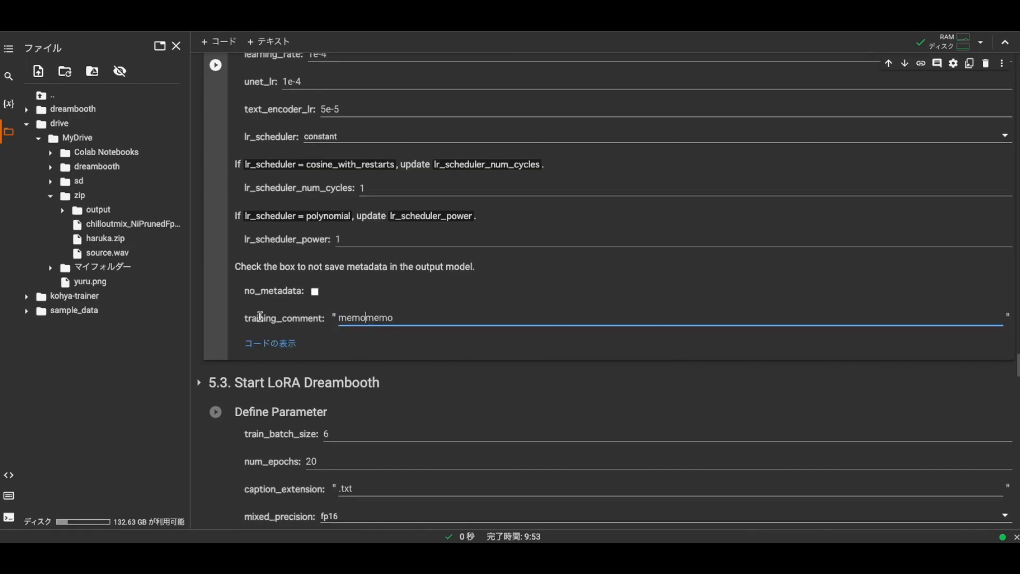
key("shift+Return")
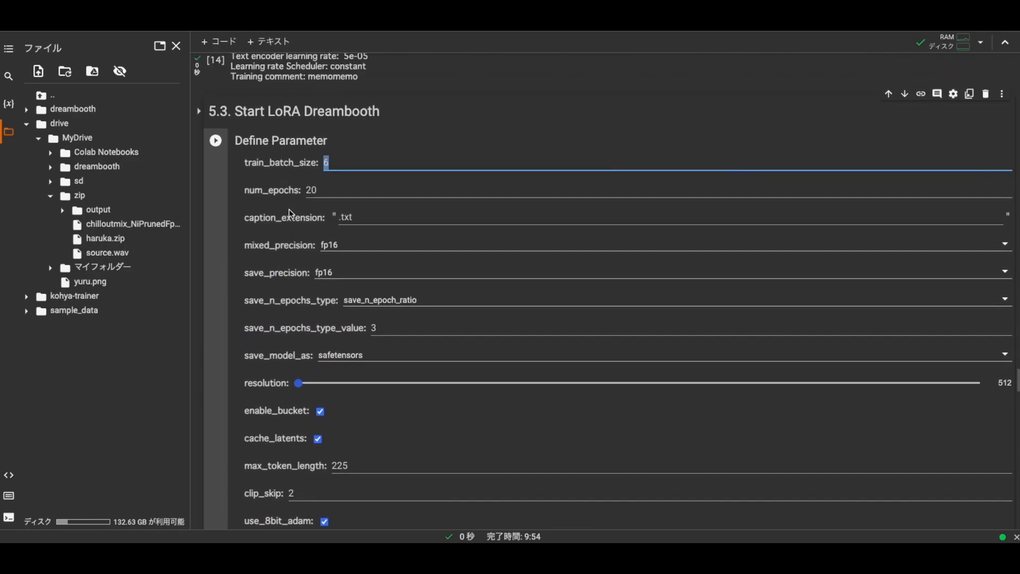
Step: Set train_batch_size to 8 in the Start LoRA Dreambooth cell and show the runtime's resource usage
type("8")
left_click(947, 42)
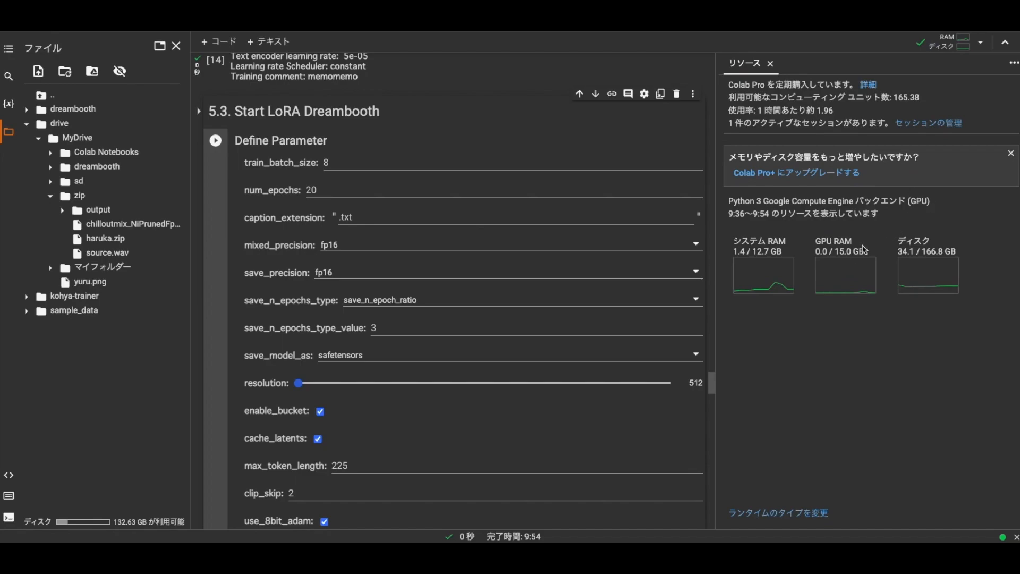
left_click(288, 163)
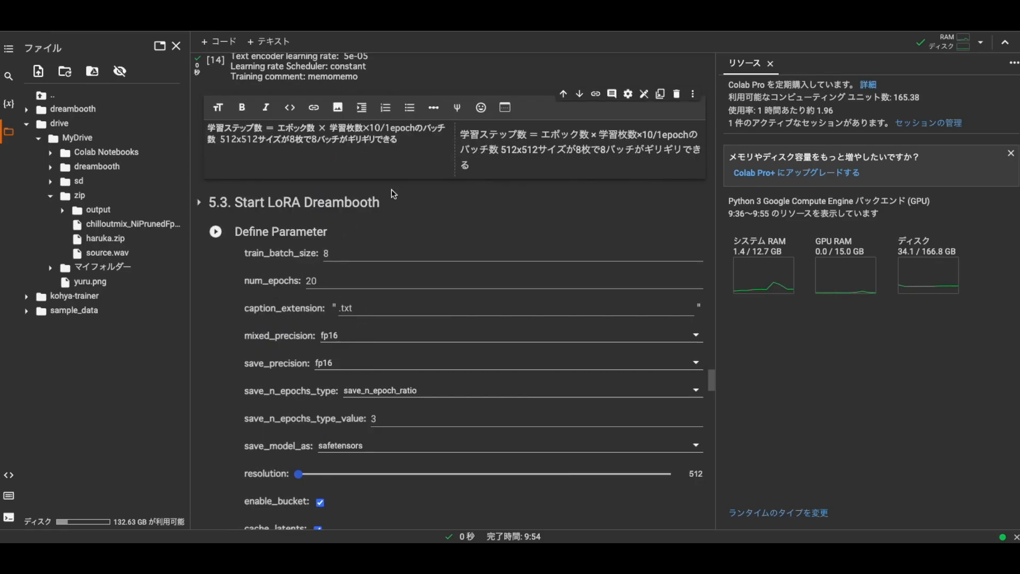
Step: Examine the learning-step formula note against the train_batch_size and num_epochs fields of the Start LoRA Dreambooth cell
left_click_drag(541, 136, 591, 134)
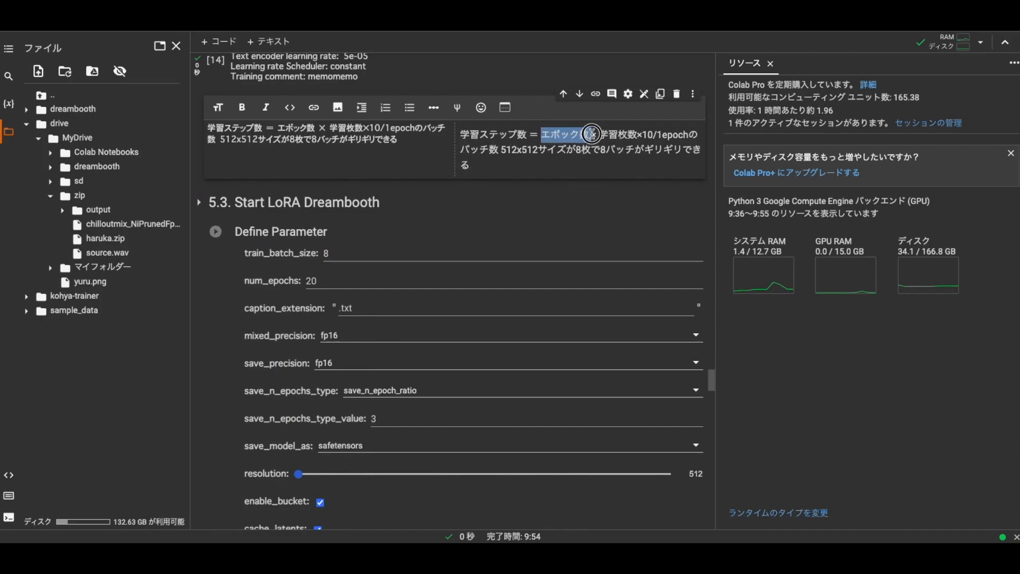
left_click(297, 280)
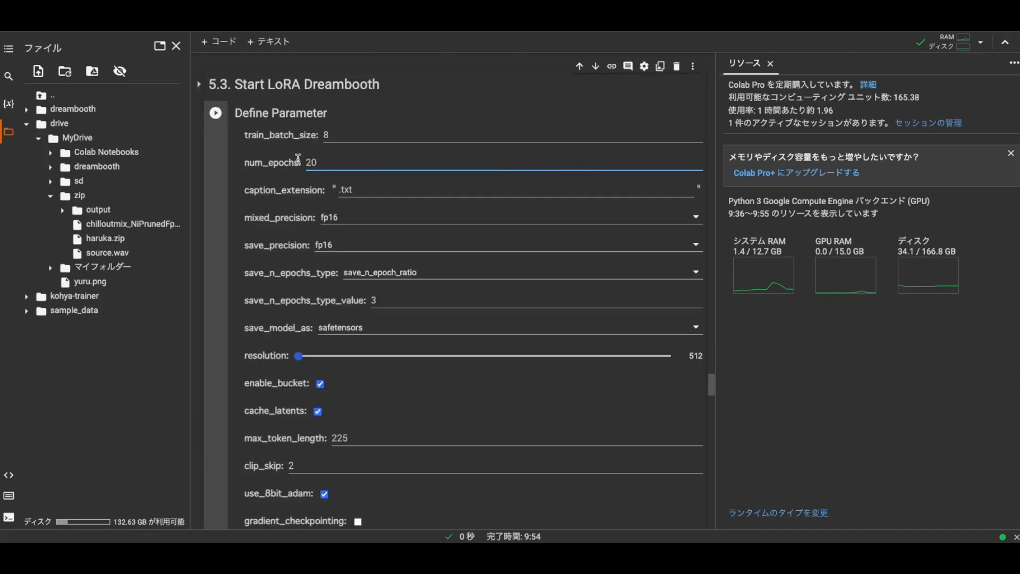
scroll(292, 260, "up", 3)
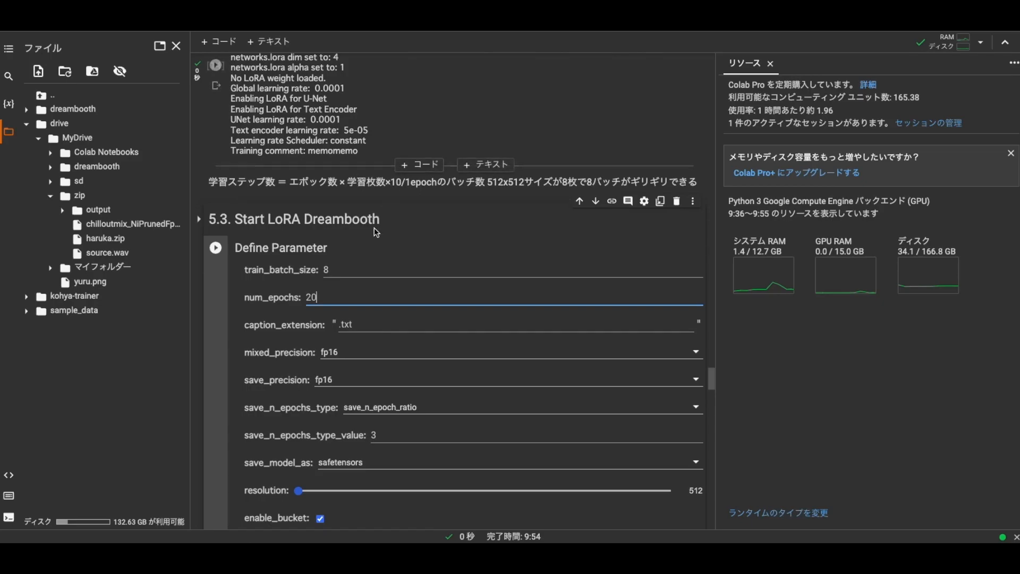
left_click(341, 270)
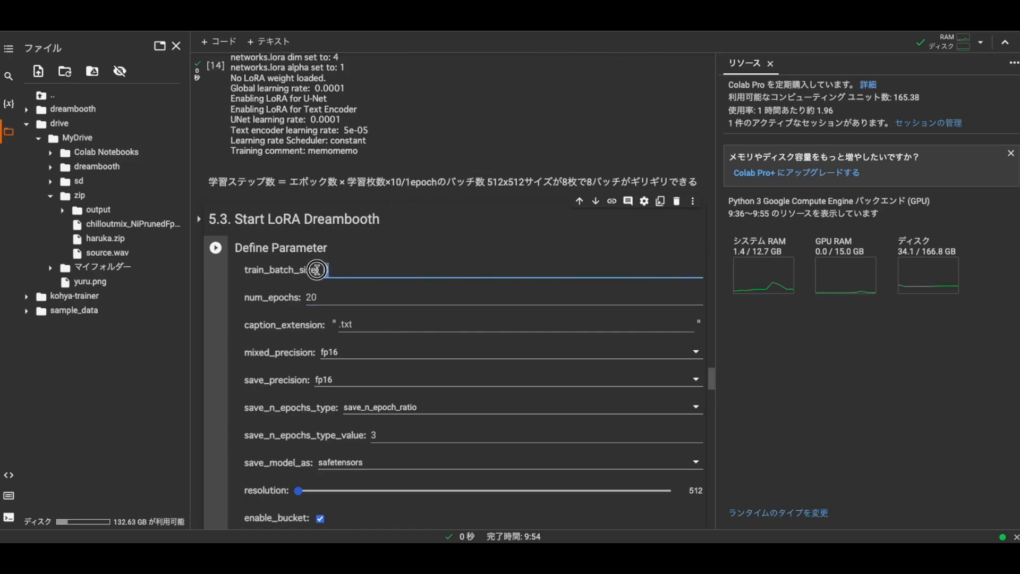
double_click(327, 272)
scroll(327, 313, "down", 1)
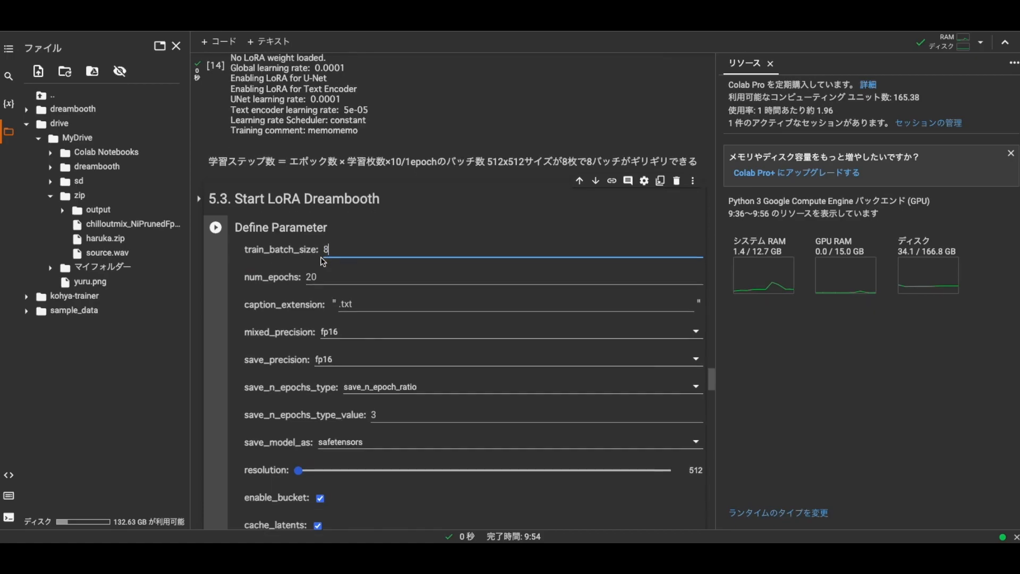
key("Tab")
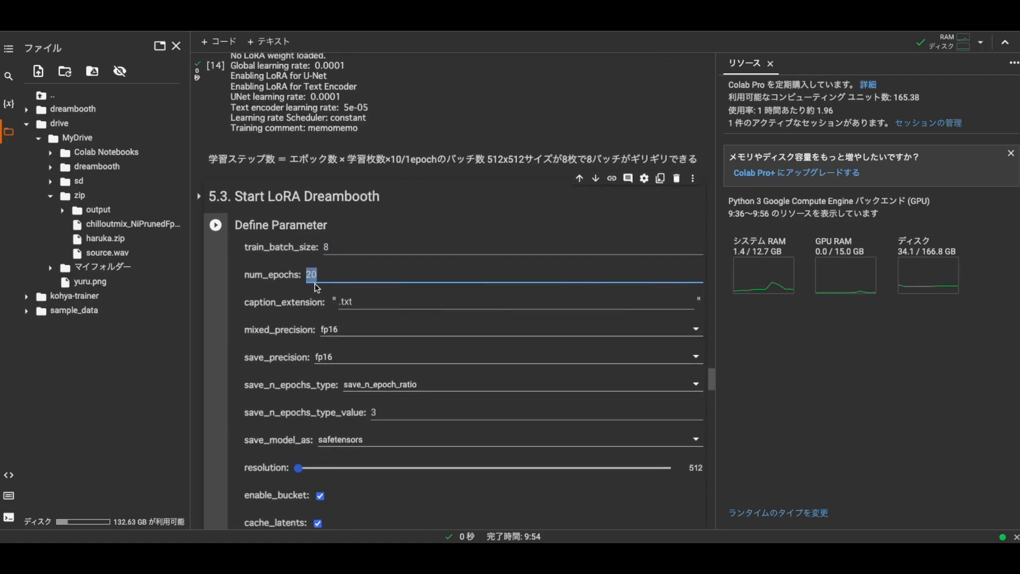
Step: Compare the train_batch_size field with the training-image term of the learning-step formula note above the Start LoRA Dreambooth cell
left_click_drag(300, 247, 331, 246)
left_click(331, 246)
left_click(341, 248)
left_click(334, 246)
left_click(344, 249)
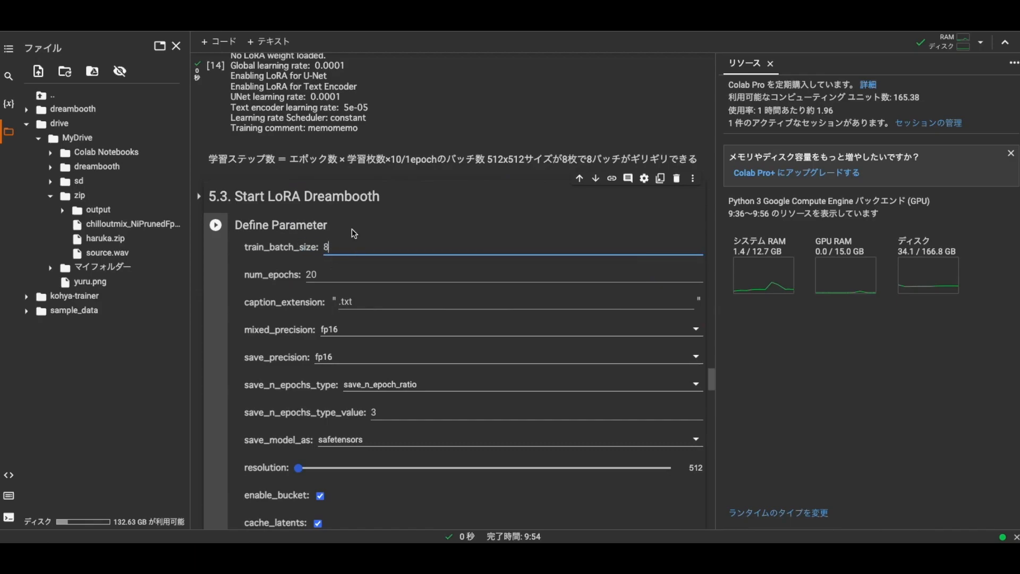
left_click_drag(349, 159, 404, 161)
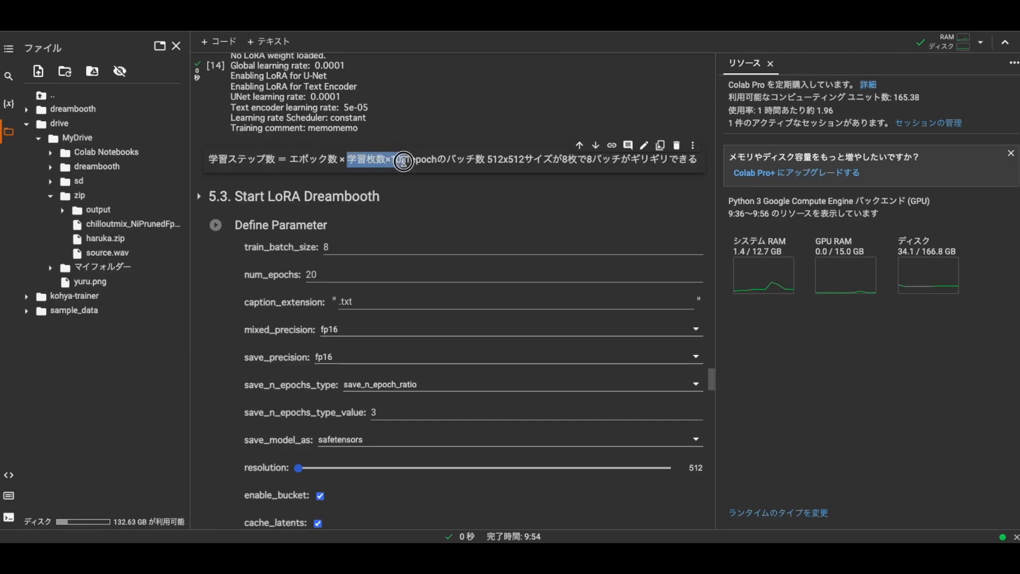
left_click_drag(359, 246, 308, 134)
scroll(323, 185, "up", 5)
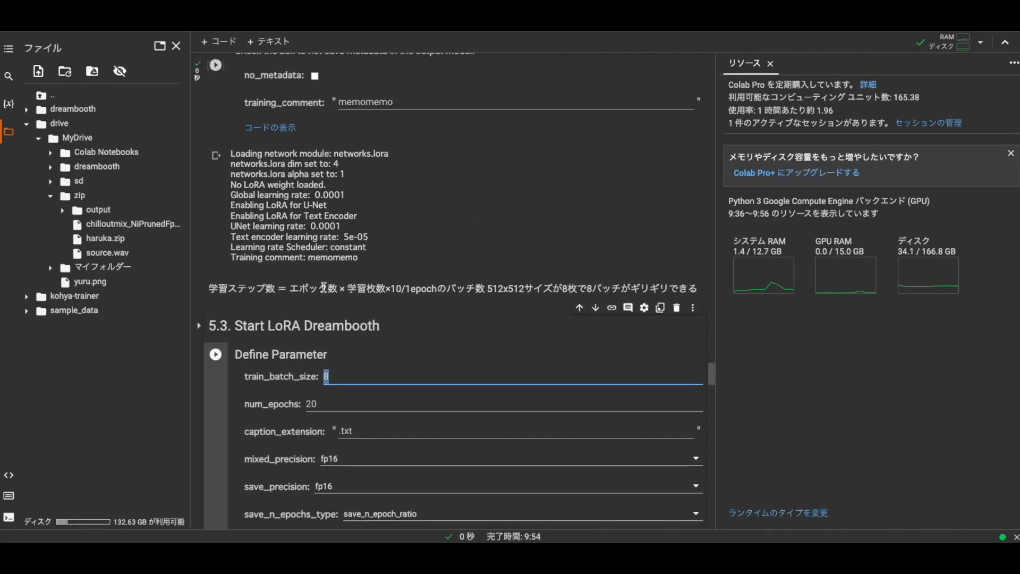
scroll(324, 287, "down", 2)
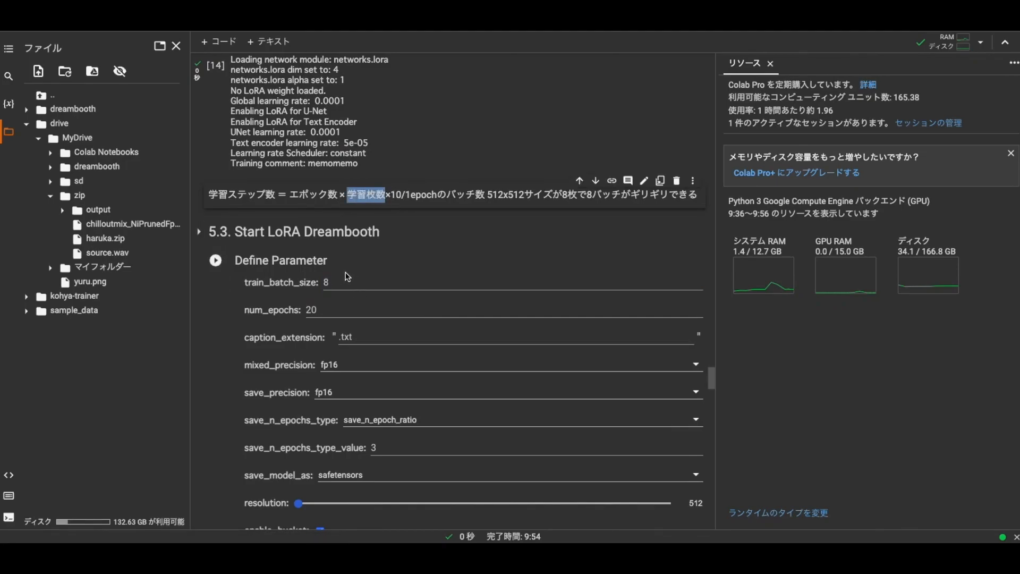
scroll(338, 151, "down", 3)
scroll(338, 152, "up", 3)
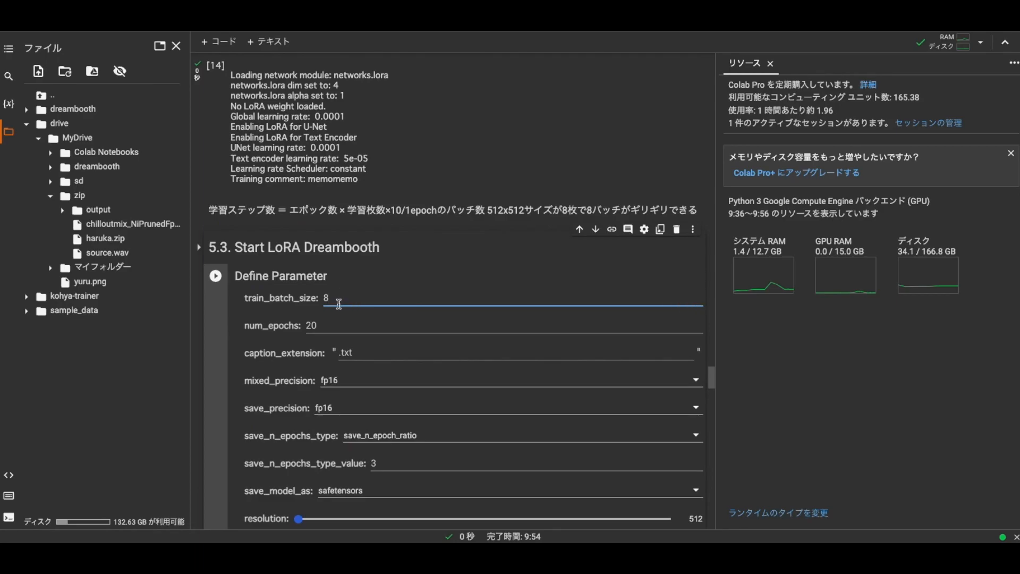
Step: Try 7 and 4 for train_batch_size and switch it back to 8
key("BackSpace")
type("7")
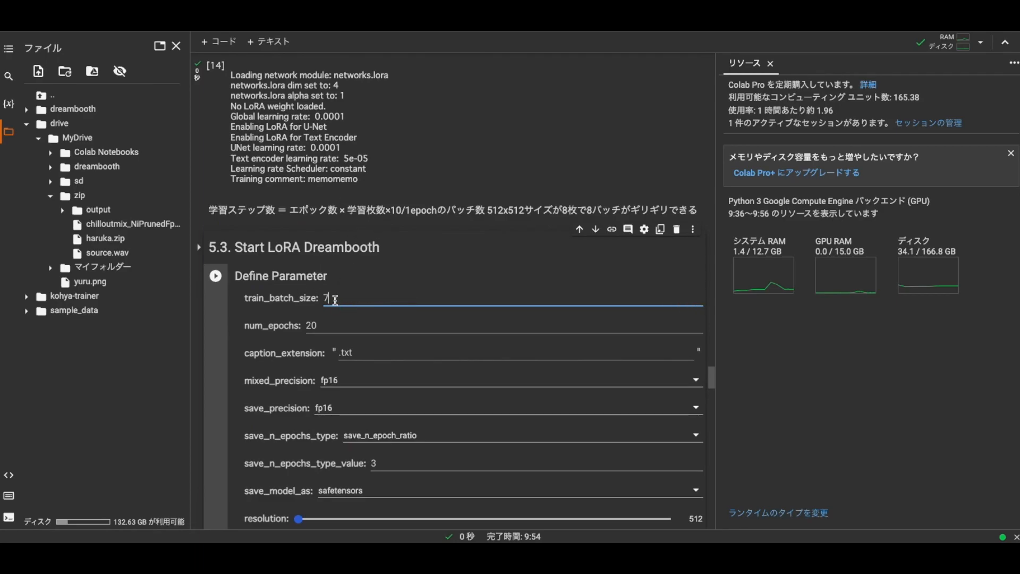
key("BackSpace")
type("4")
left_click_drag(330, 297, 317, 296)
type("8")
Step: Try a train_batch_size of 1 with 50 for num_epochs, and restore them to 8 and 20
scroll(339, 299, "down", 2)
left_click(314, 229)
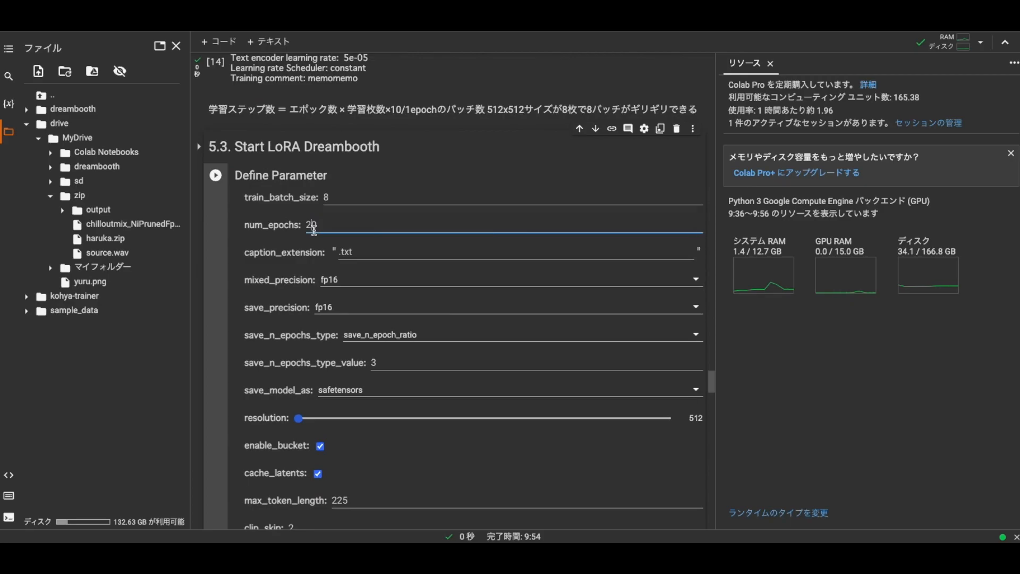
double_click(311, 231)
double_click(325, 202)
type("1")
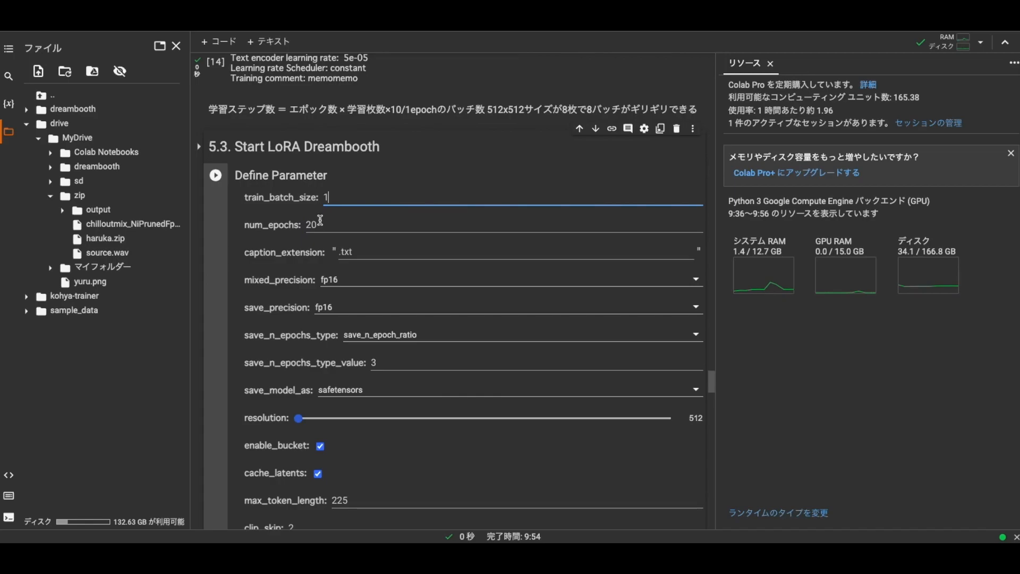
left_click(287, 227)
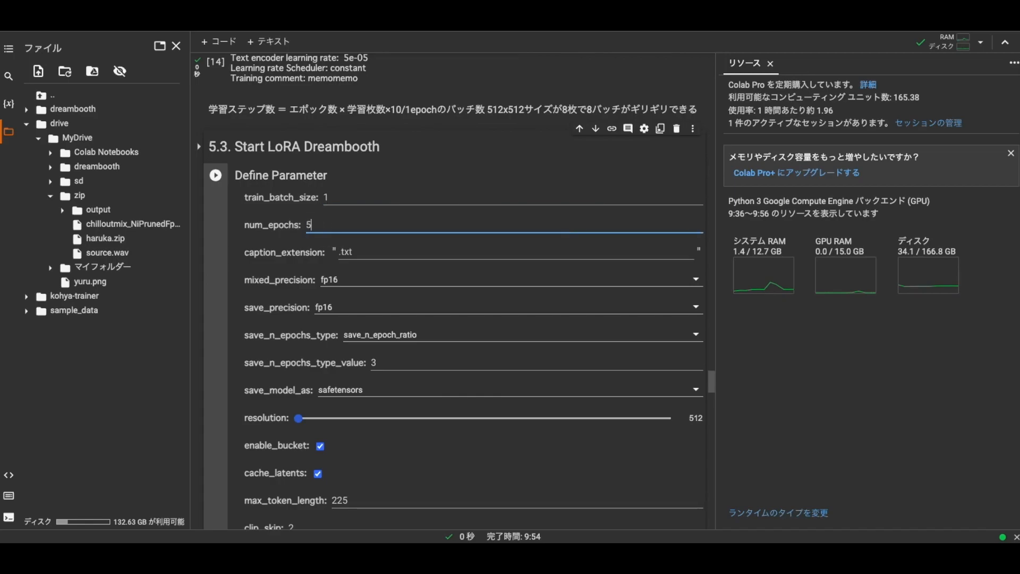
type("50")
double_click(326, 199)
type("8")
double_click(312, 226)
type("20")
left_click(272, 227)
Step: Keep save_n_epoch_ratio as save_n_epochs_type, try 10 and 5 for save_n_epochs_type_value and restore it to 3
scroll(308, 244, "down", 1)
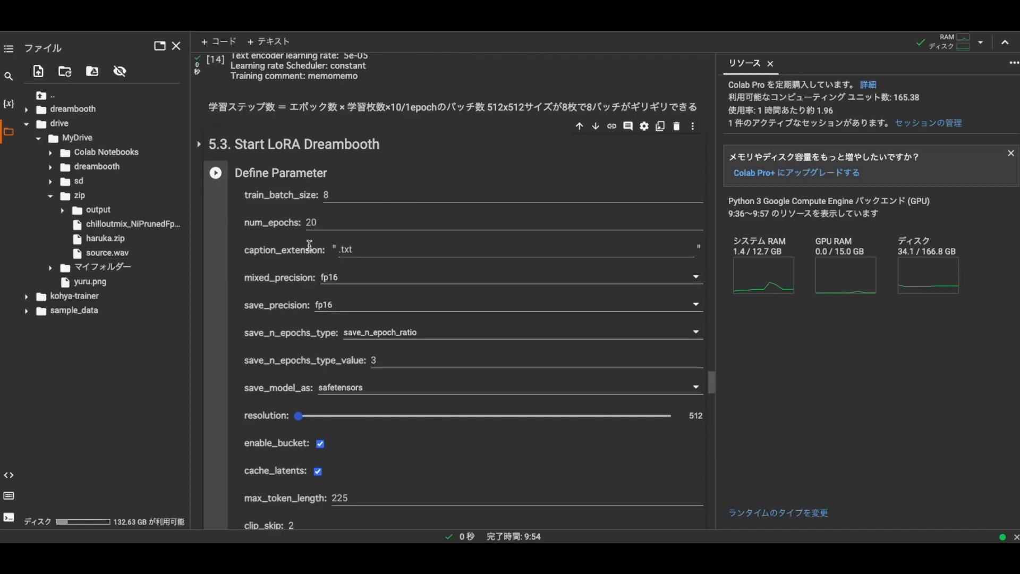
scroll(282, 248, "down", 1)
left_click(404, 260)
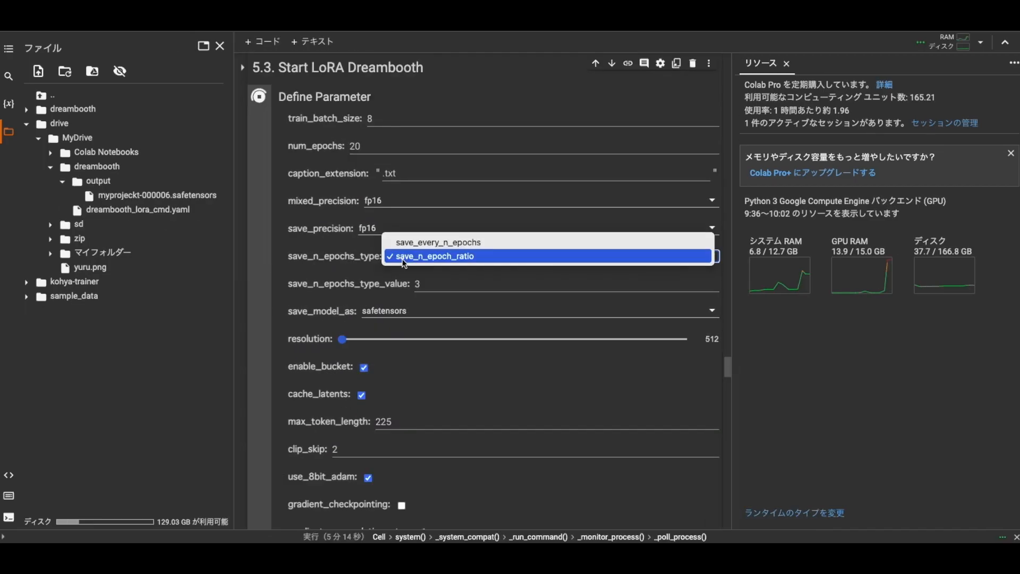
left_click(404, 259)
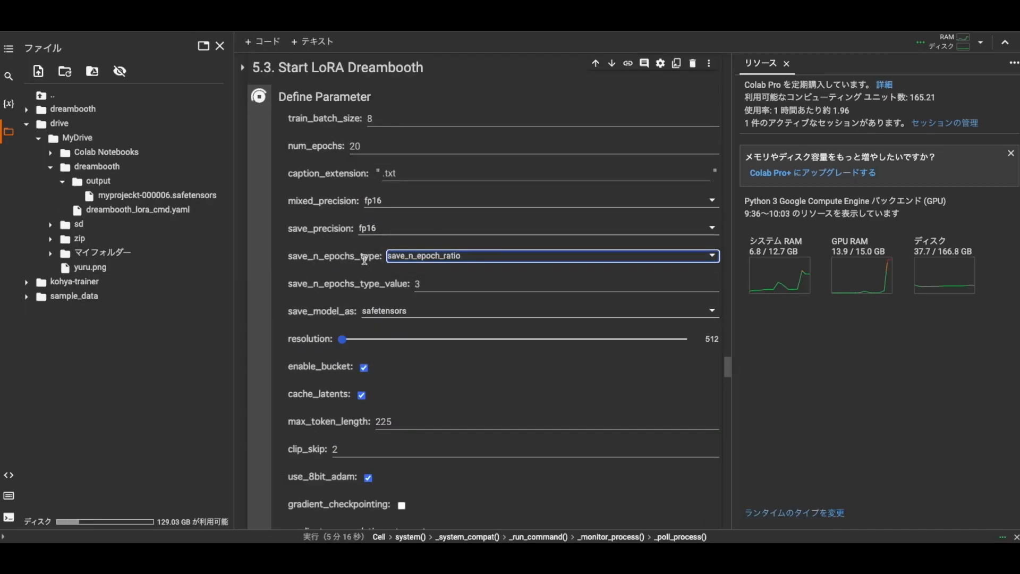
key("Tab")
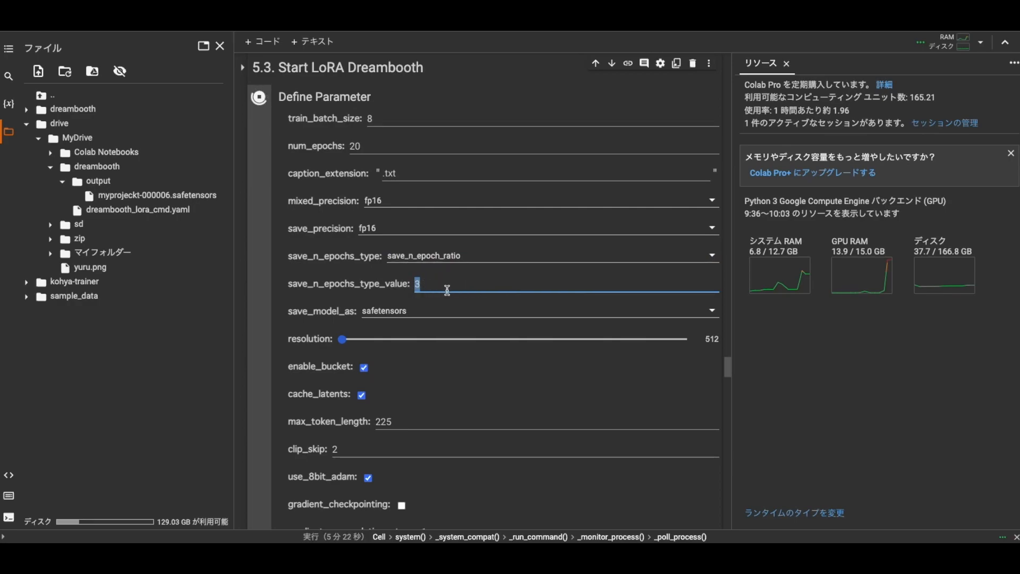
type("10")
left_click_drag(434, 289, 381, 278)
type("5")
type("3")
Step: Set clip_skip to 2 in the Start LoRA Dreambooth cell
scroll(380, 278, "down", 1)
left_click_drag(303, 289, 357, 289)
left_click(375, 288)
left_click(385, 288)
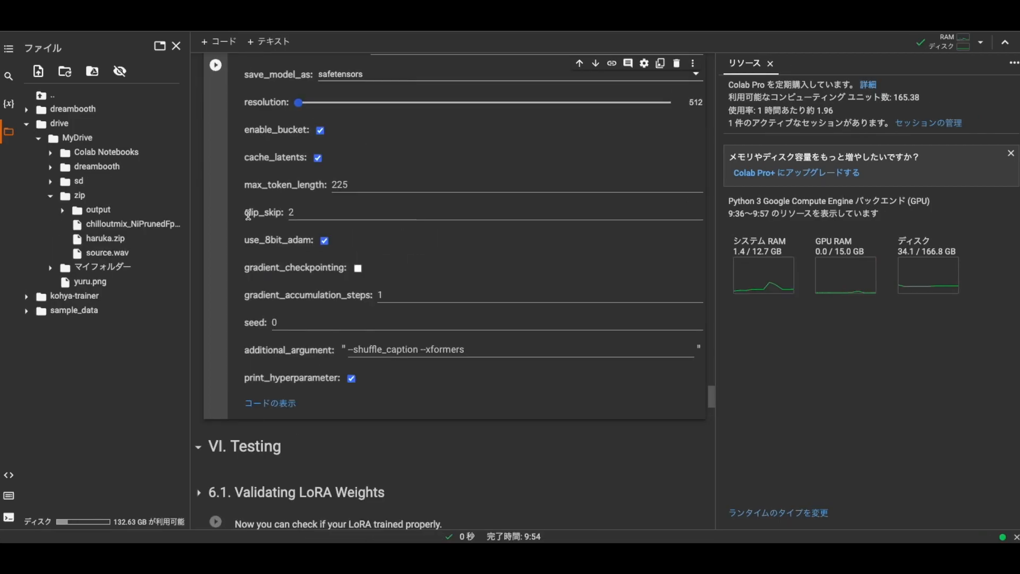
left_click_drag(244, 212, 290, 218)
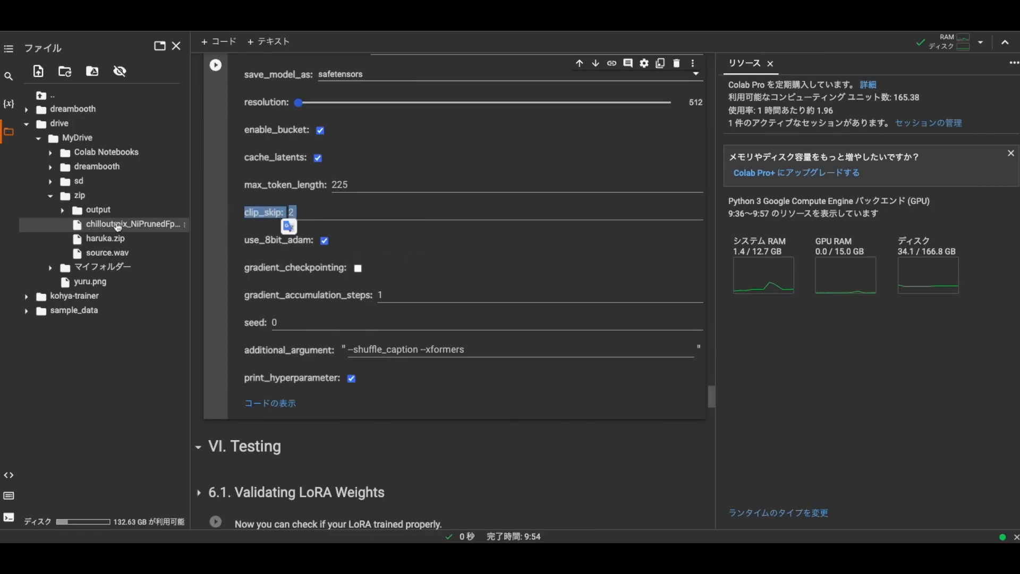
left_click(306, 212)
left_click_drag(306, 212, 269, 212)
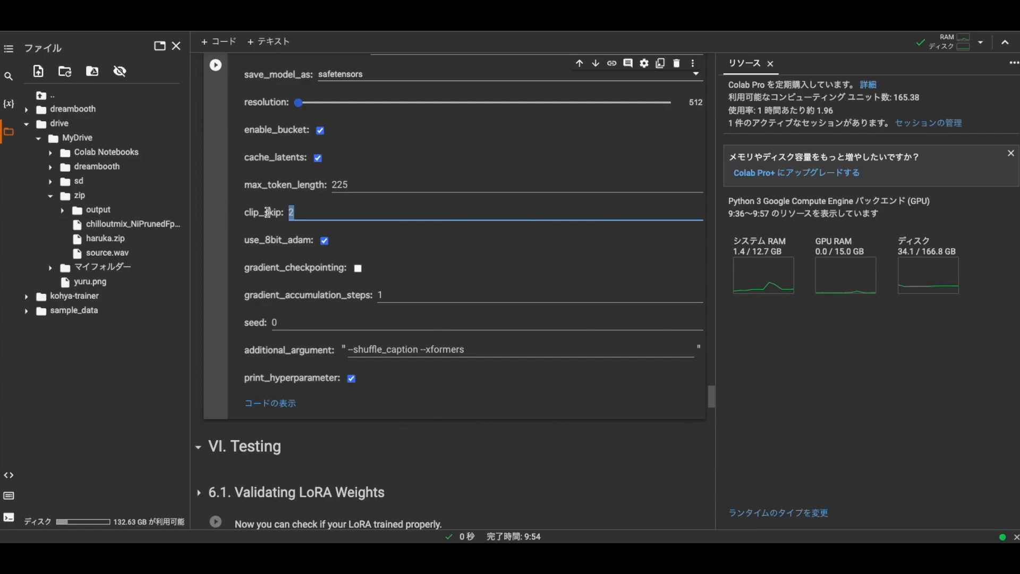
left_click(295, 213)
left_click_drag(300, 213, 266, 209)
type("2")
left_click(276, 222)
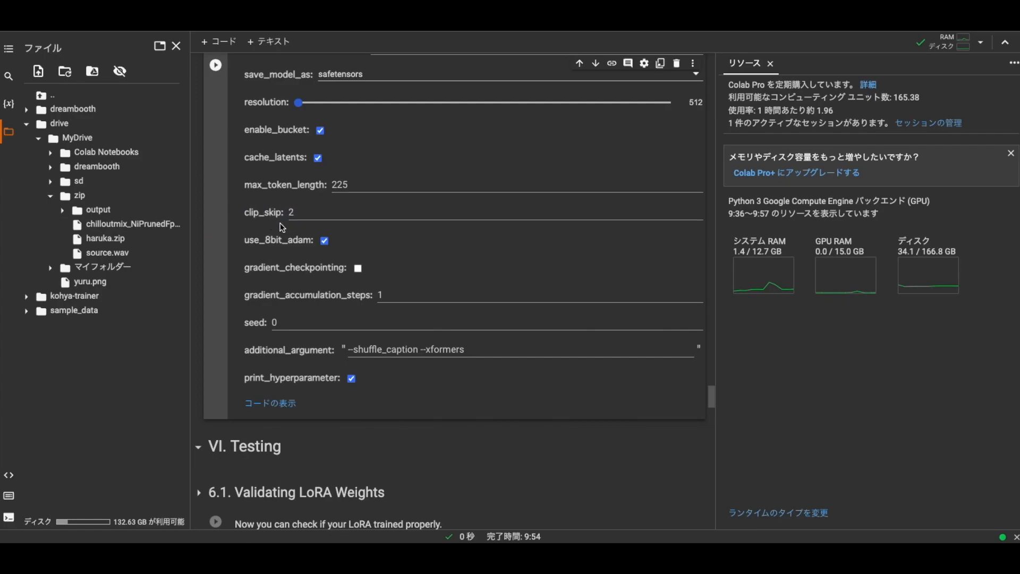
Step: Check the additional arguments and run the Start LoRA Dreambooth cell to begin training
scroll(351, 343, "down", 2)
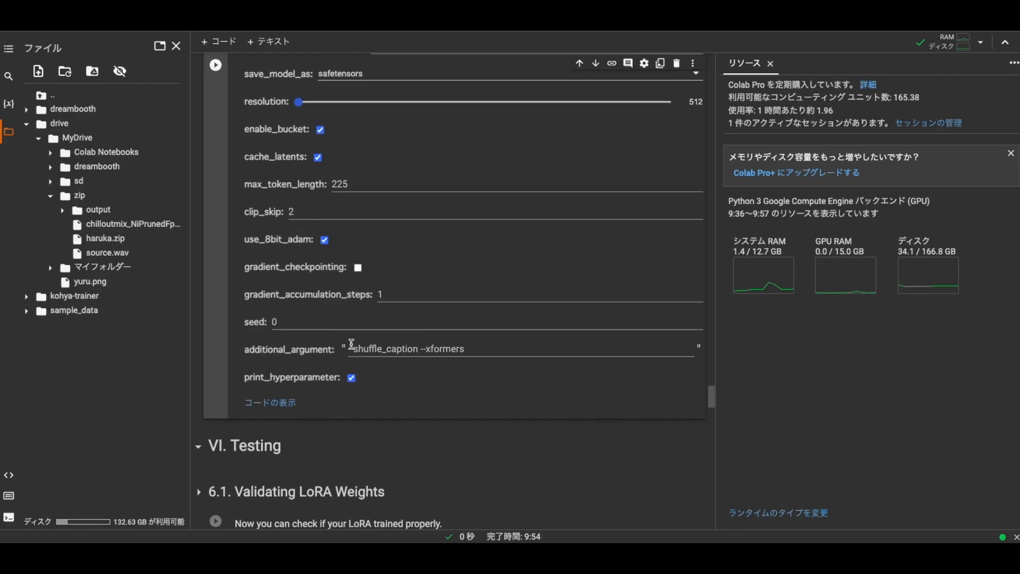
scroll(298, 341, "up", 9)
left_click(215, 277)
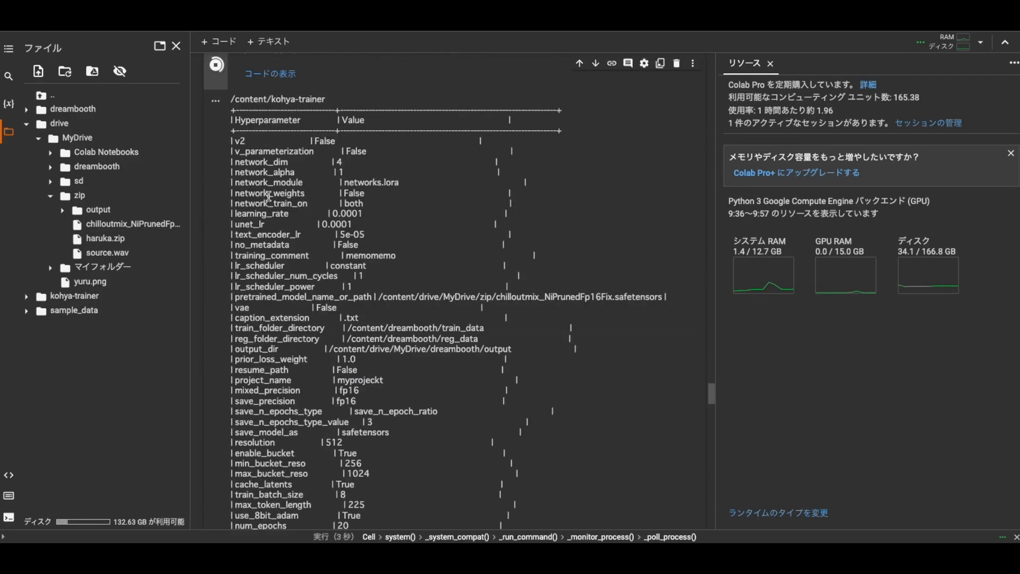
Step: Examine the hyperparameter table and the start-up log of the running training against the cell's parameters
scroll(299, 153, "down", 2)
left_click_drag(275, 85, 319, 256)
scroll(281, 263, "up", 7)
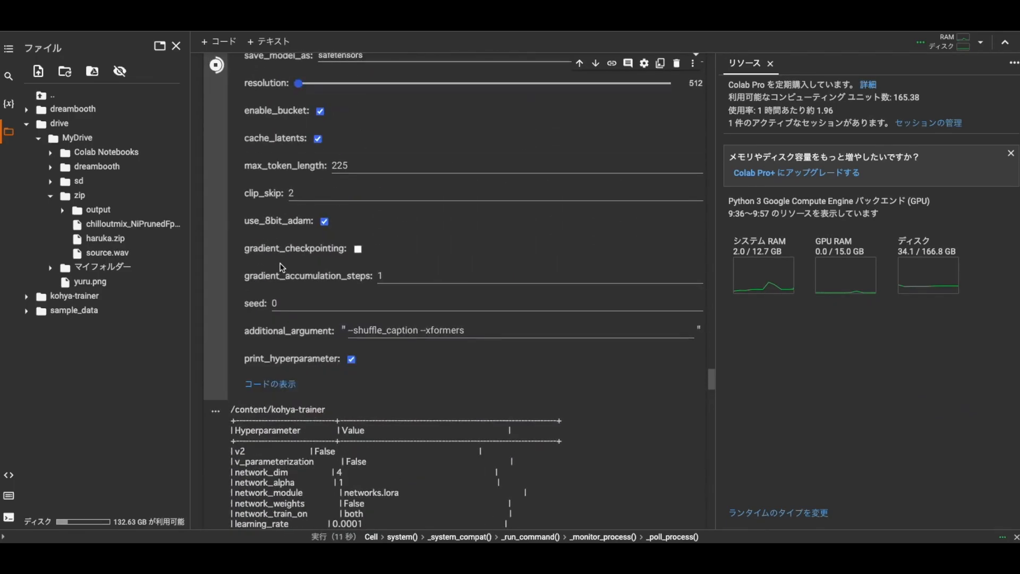
scroll(282, 268, "up", 9)
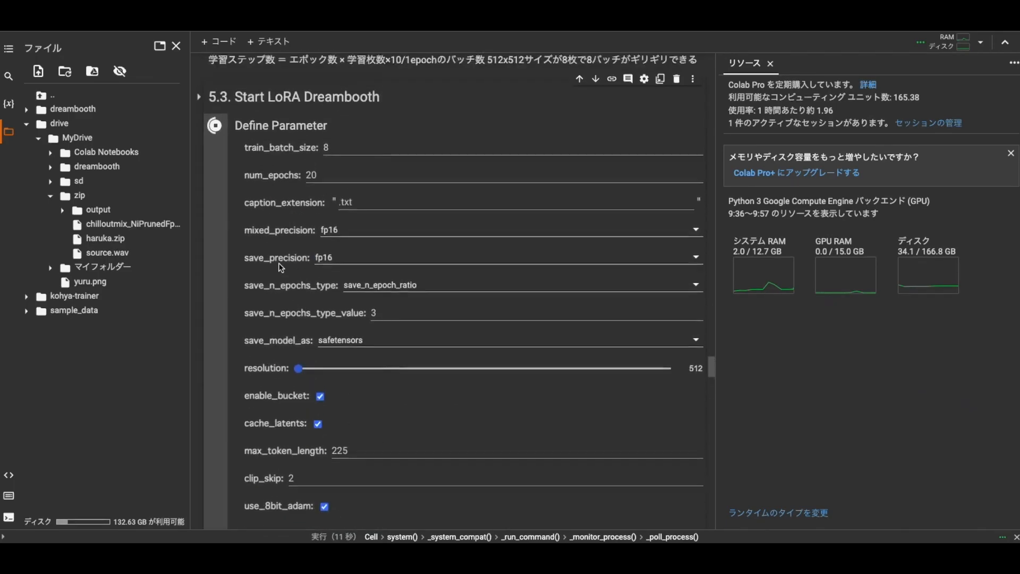
scroll(268, 348, "down", 3)
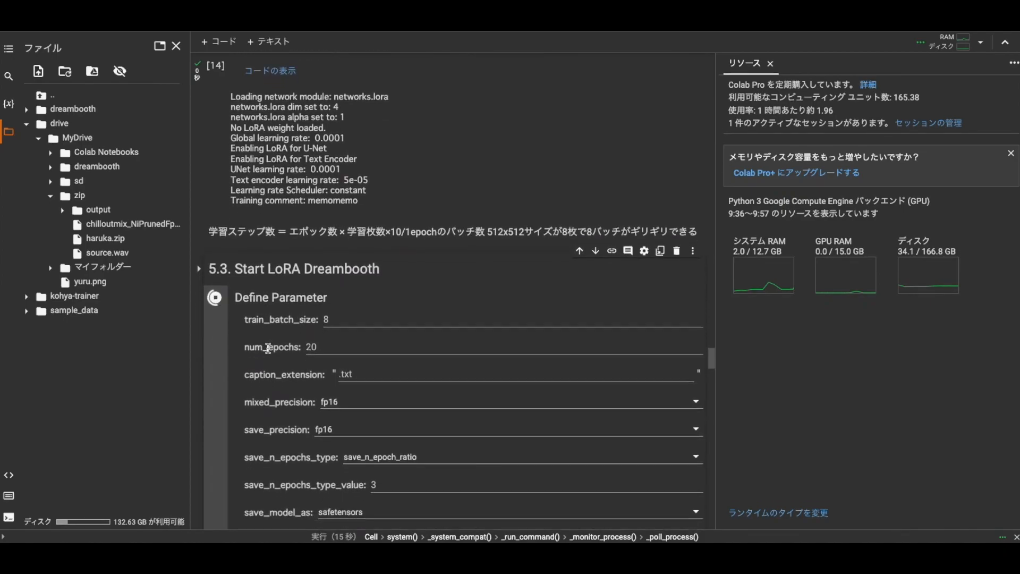
scroll(269, 348, "down", 20)
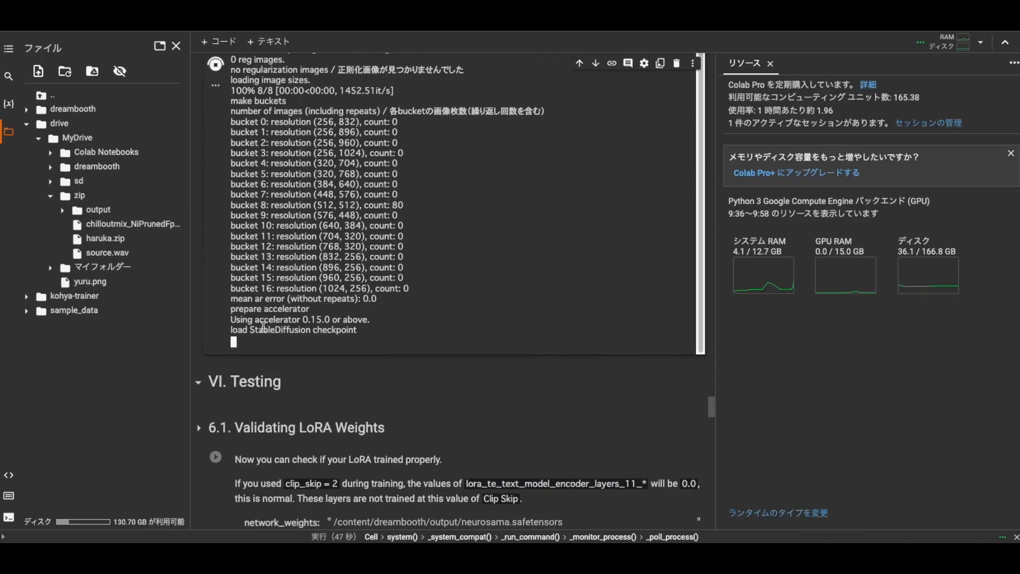
left_click_drag(237, 256, 375, 260)
left_click(376, 261)
mouse_move(265, 259)
left_mouse_down()
mouse_move(380, 259)
mouse_move(273, 258)
left_mouse_up()
left_click(273, 271)
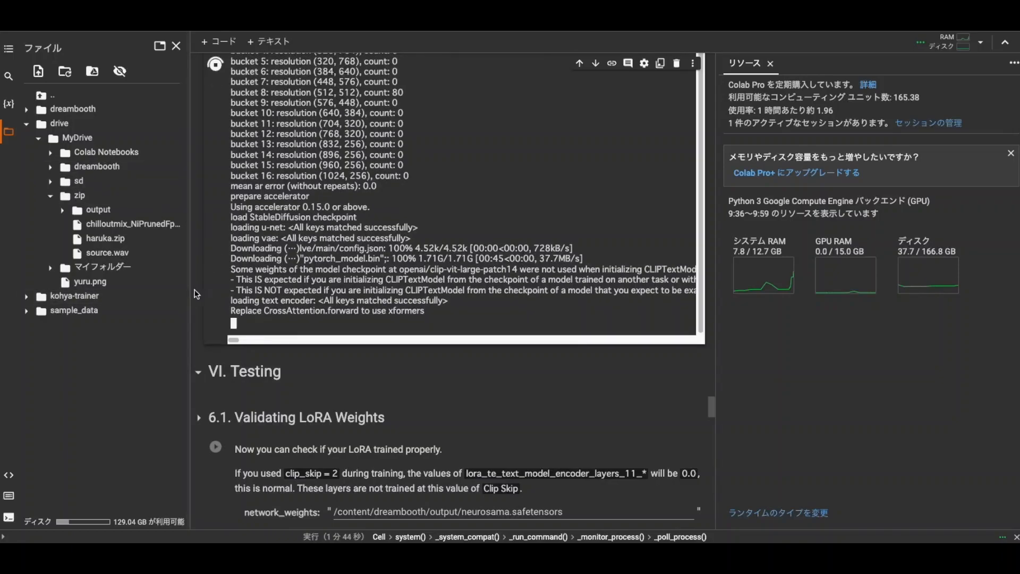
Step: Collapse the zip folder and expand the output folder inside MyDrive's dreambooth folder in the file browser
double_click(88, 139)
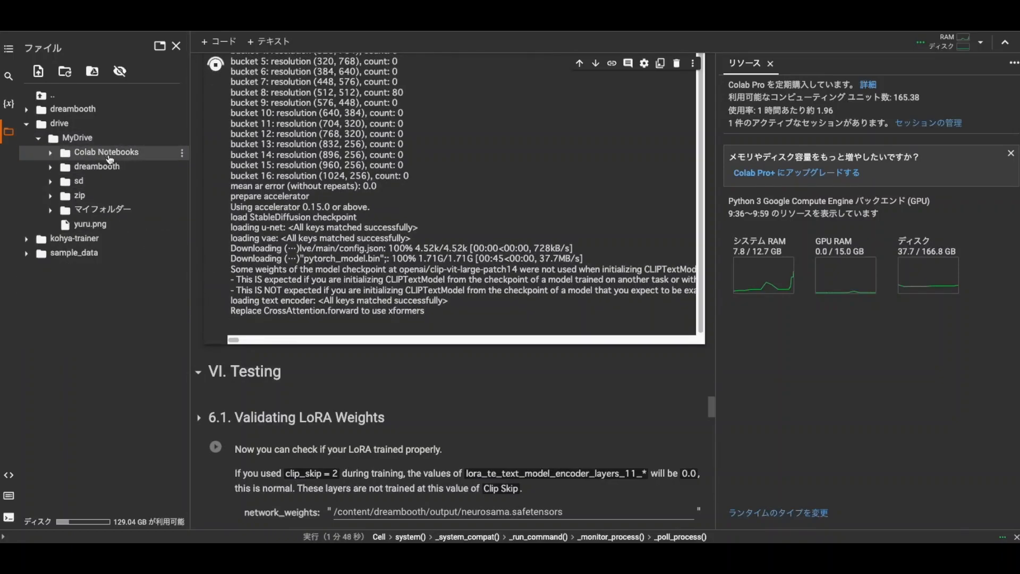
left_click(120, 169)
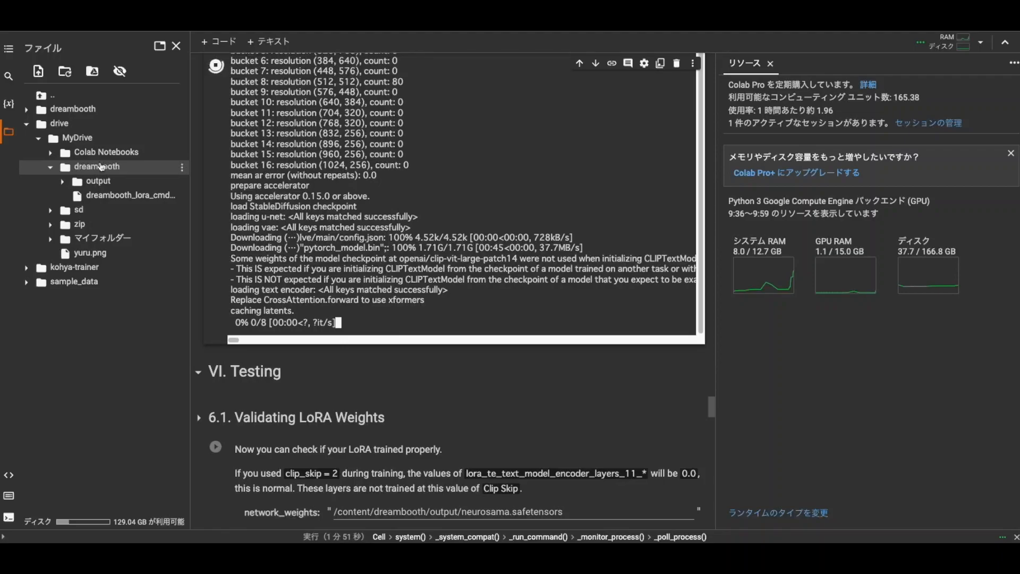
left_click(92, 186)
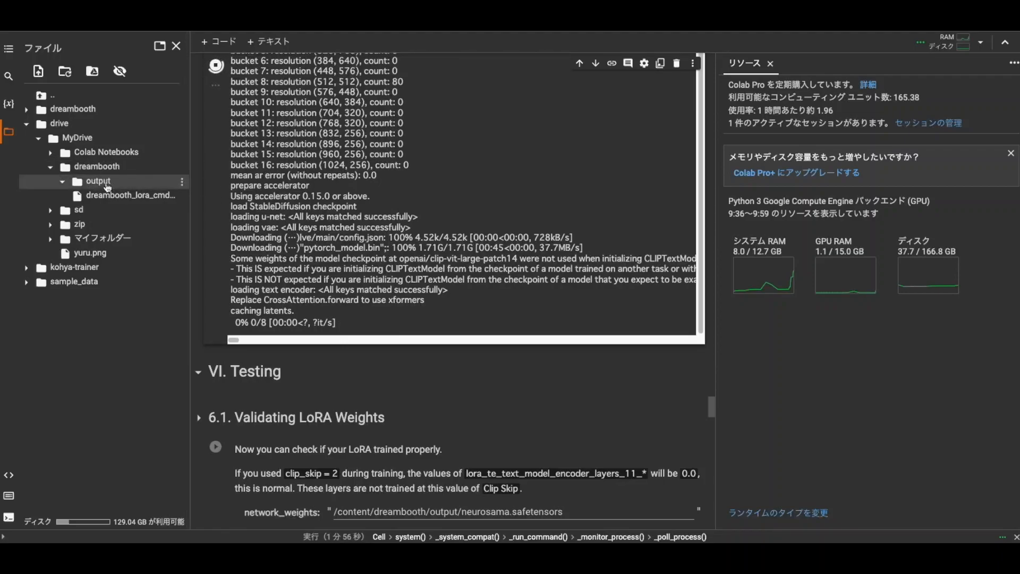
Step: Examine the training log for the total optimization steps, batch size and epoch progress until the run completes
left_click_drag(349, 311, 417, 311)
left_click_drag(342, 311, 420, 312)
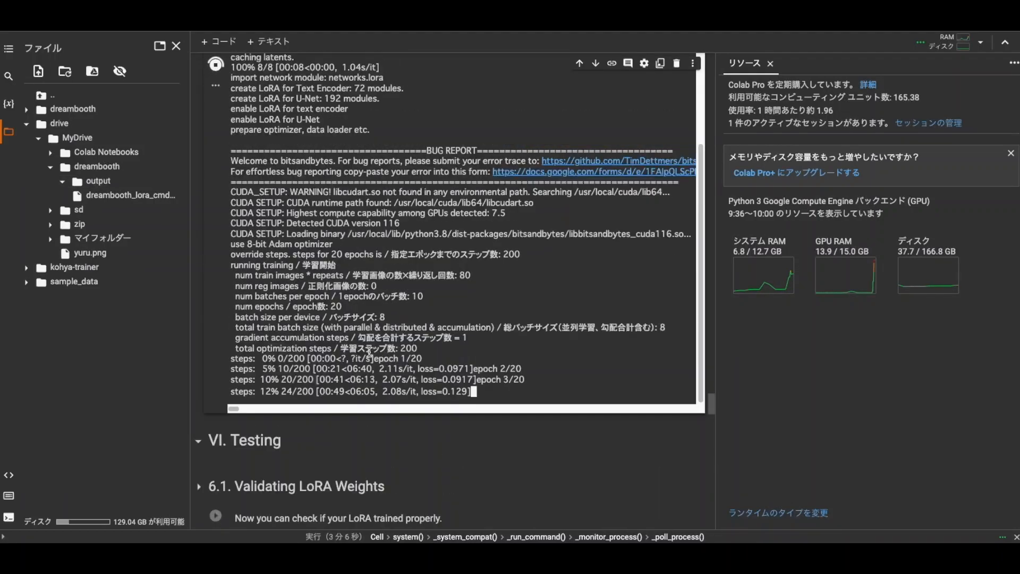
left_click_drag(351, 348, 372, 348)
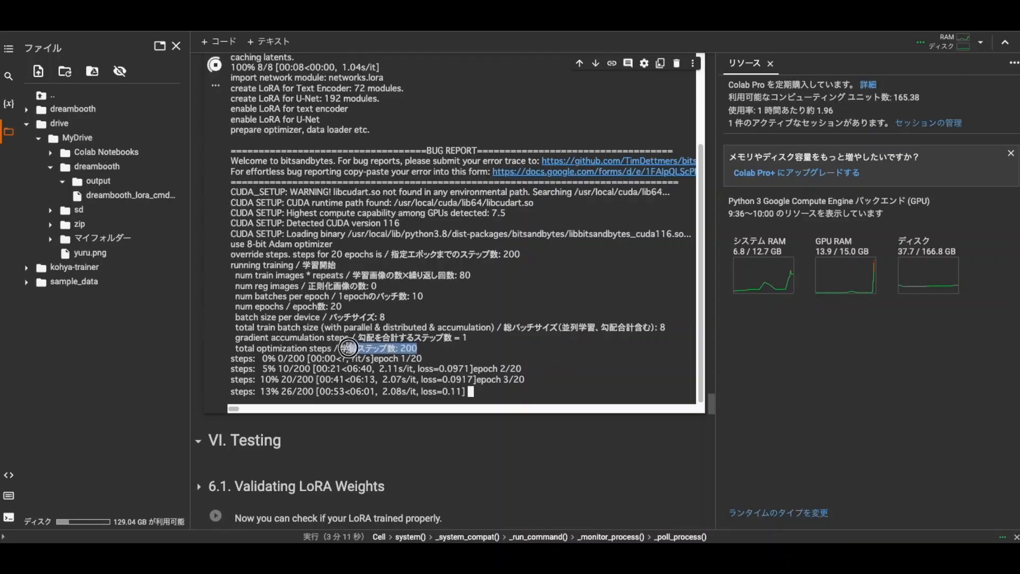
scroll(342, 357, "up", 8)
scroll(342, 358, "up", 15)
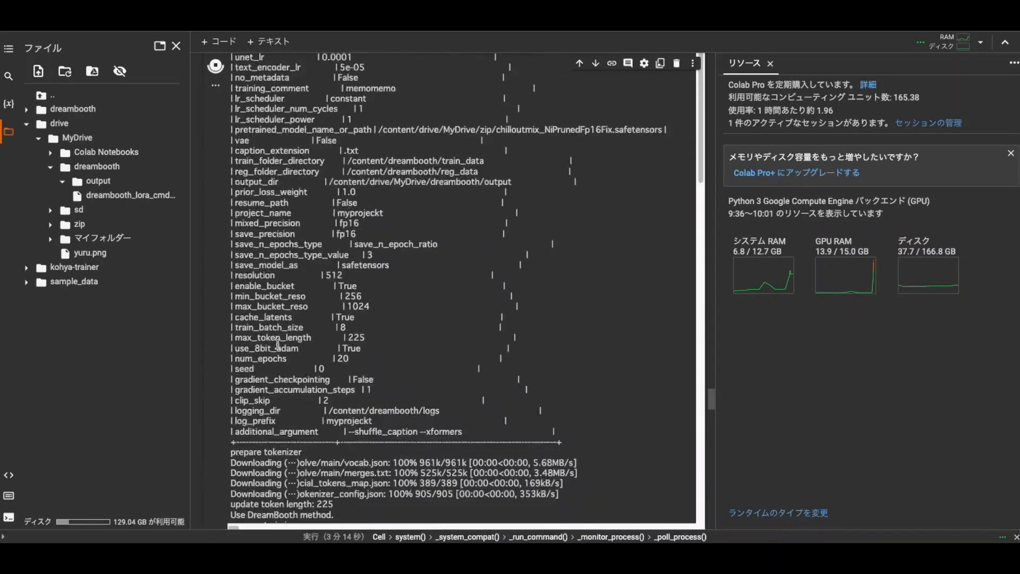
left_click_drag(331, 310, 295, 309)
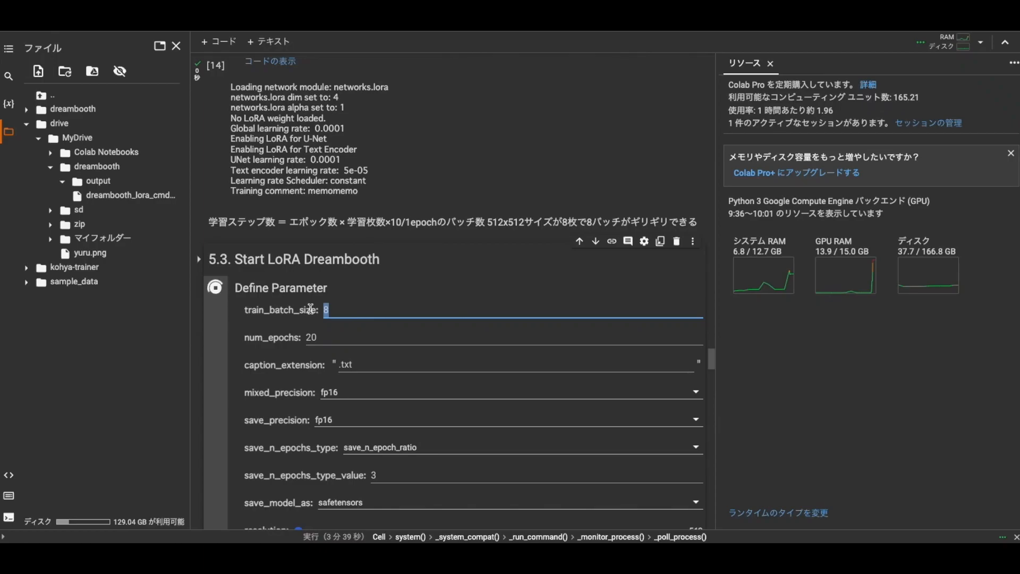
scroll(334, 326, "down", 10)
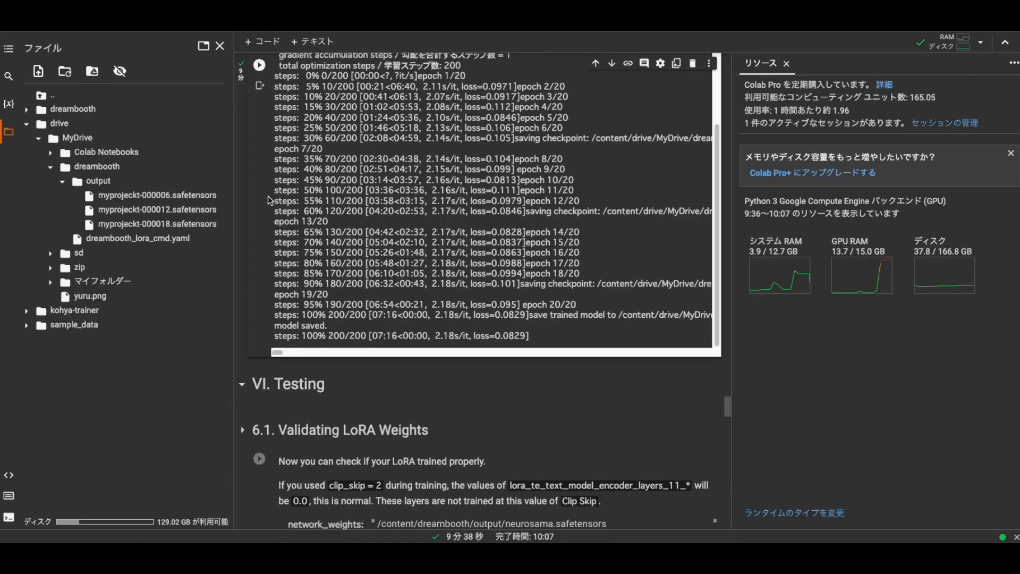
scroll(253, 123, "up", 1)
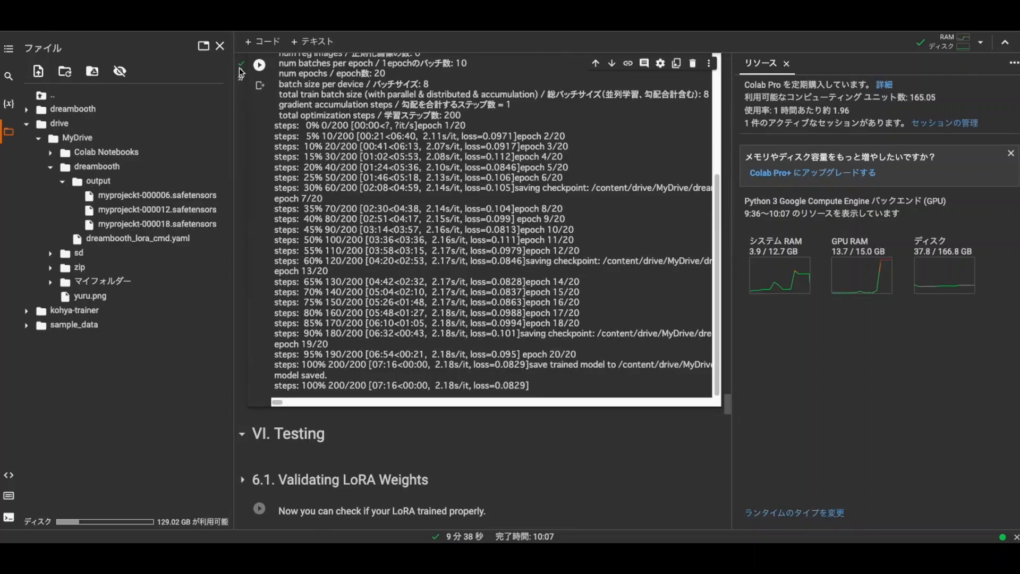
Step: Set network_weights in the Validating LoRA Weights cell to the path of myprojeckt-000018.safetensors in Drive's dreambooth/output folder
scroll(284, 156, "down", 7)
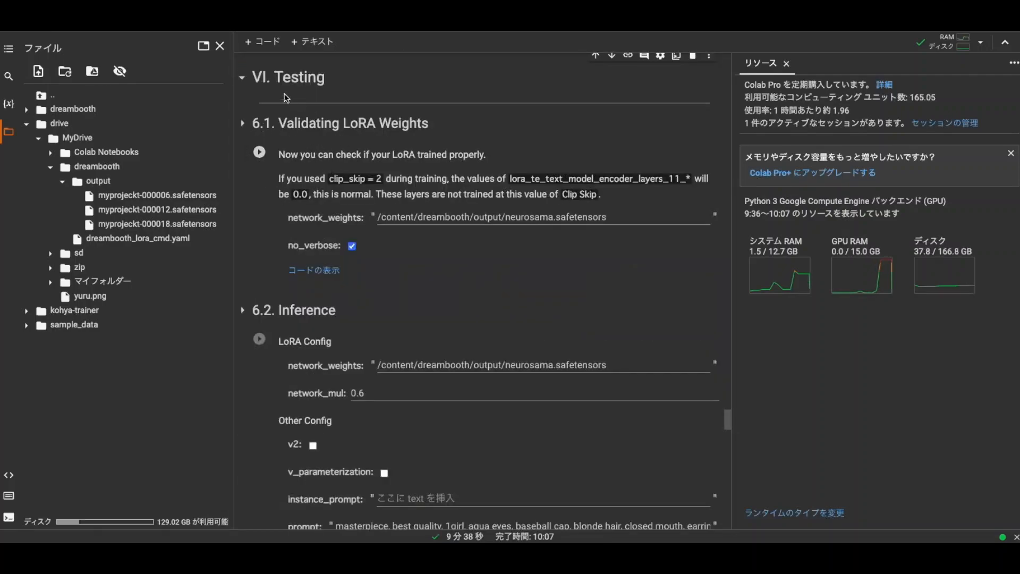
triple_click(271, 135)
right_click(223, 226)
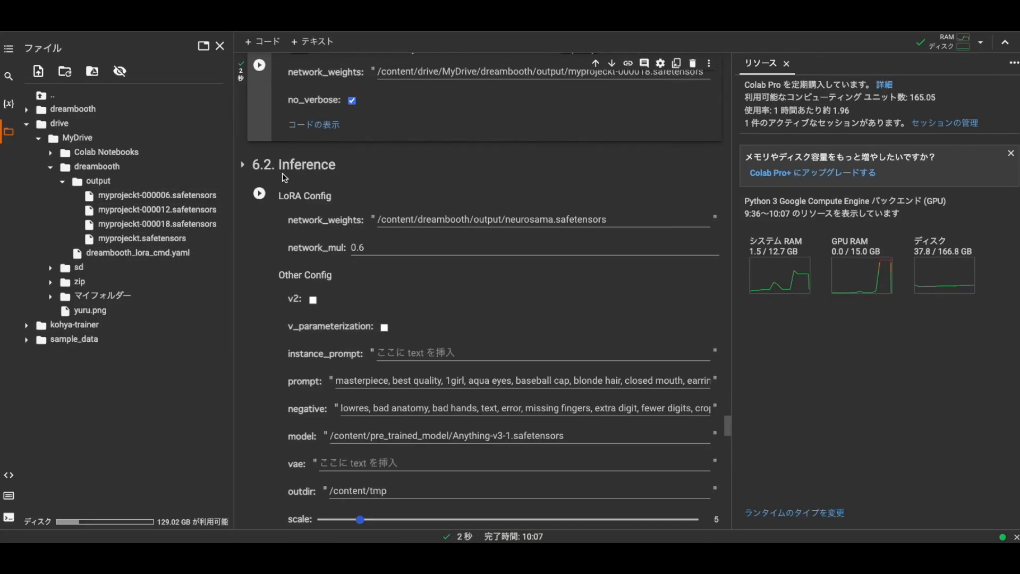
Step: Set network_weights in the Inference cell to /content/drive/MyDrive/dreambooth/output/myprojeckt.safetensors, the path of the final weights file in Drive
scroll(282, 173, "down", 2)
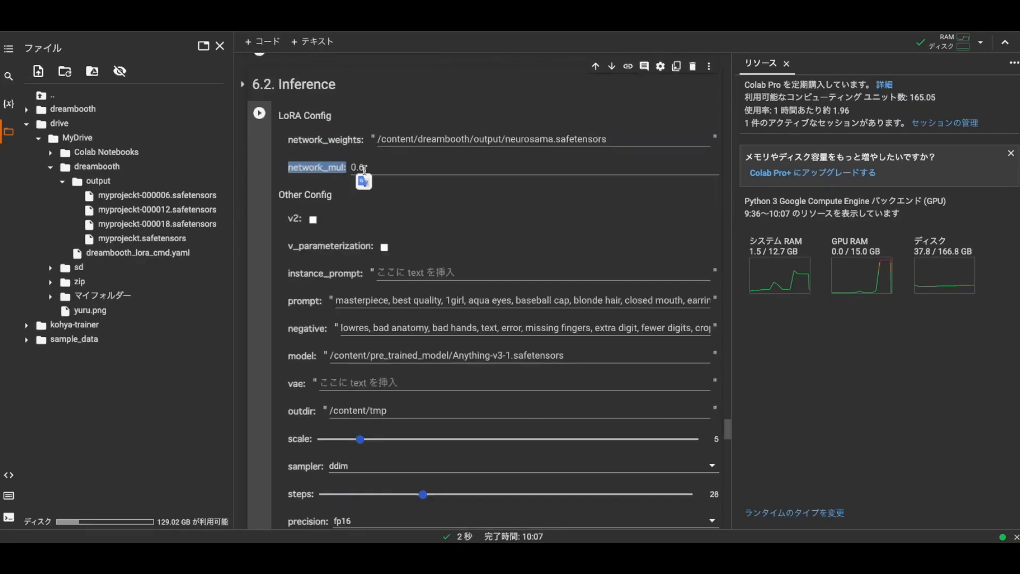
left_click(322, 169)
scroll(315, 181, "up", 3)
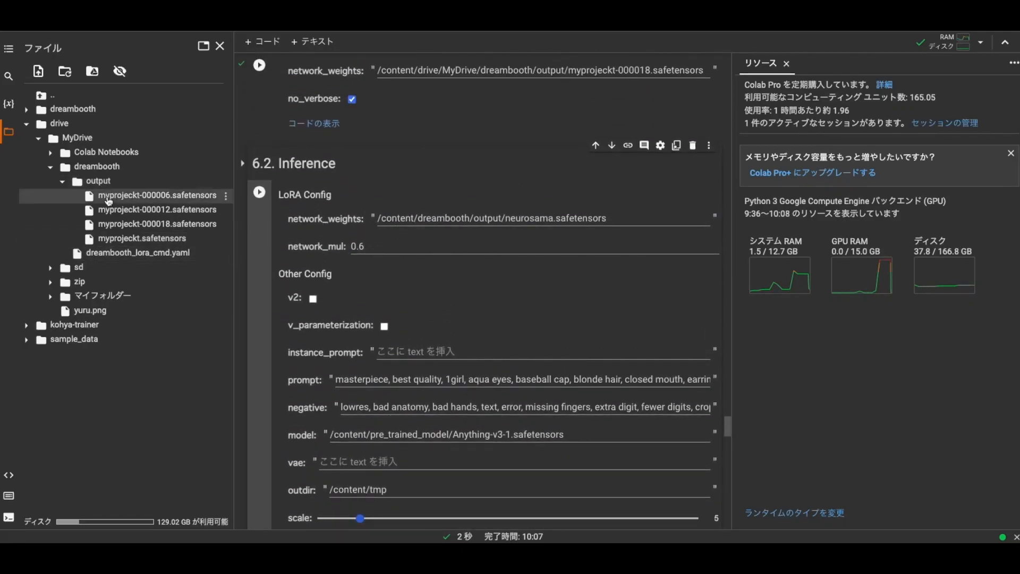
right_click(127, 238)
left_click(182, 327)
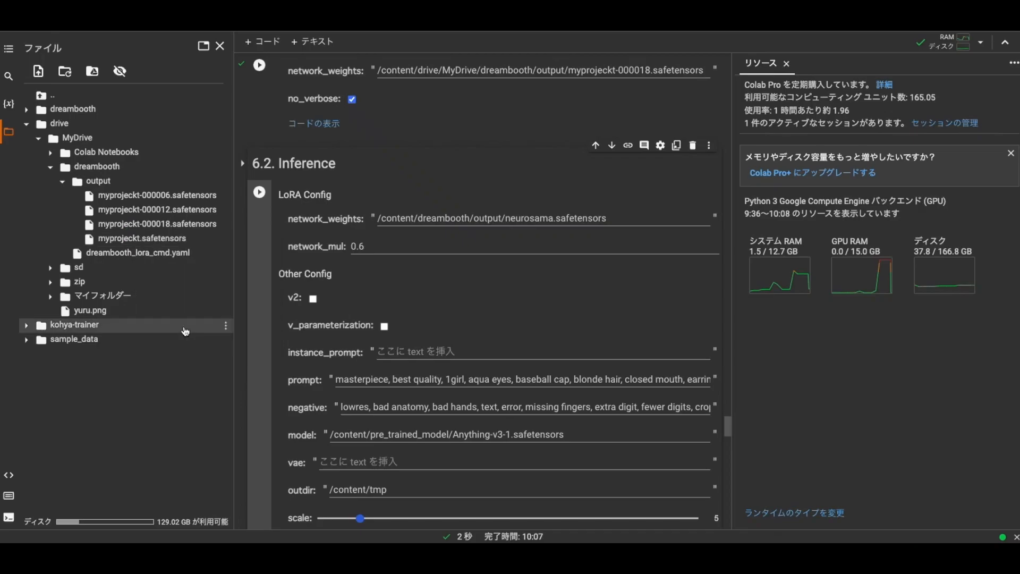
left_click_drag(629, 218, 316, 224)
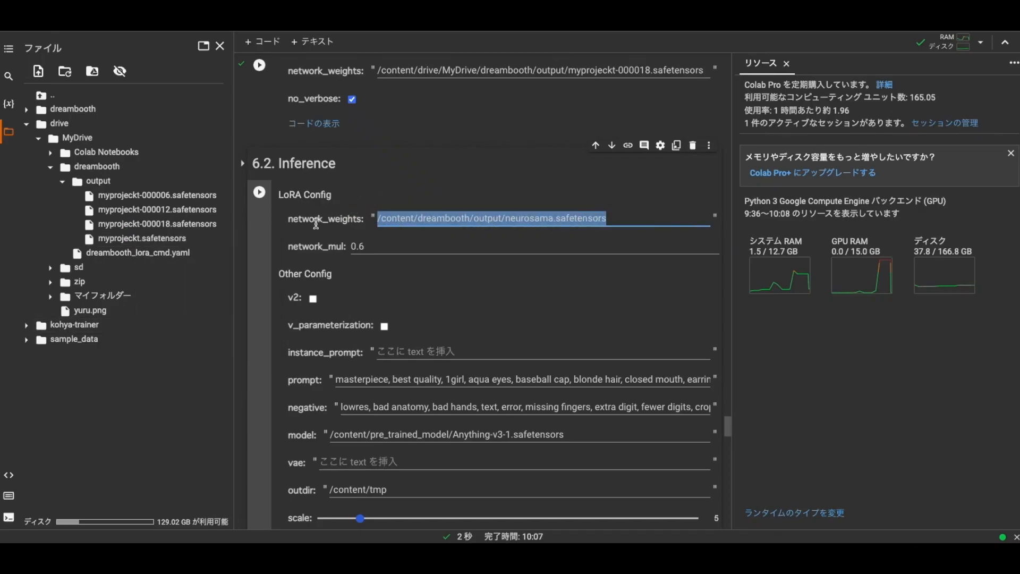
type("/content/drive/MyDrive/dreambooth/output/myprojeckt.safetensors")
Step: Set the Inference cell's instance_prompt to haruka and look over the prompt and negative fields
left_click(419, 351)
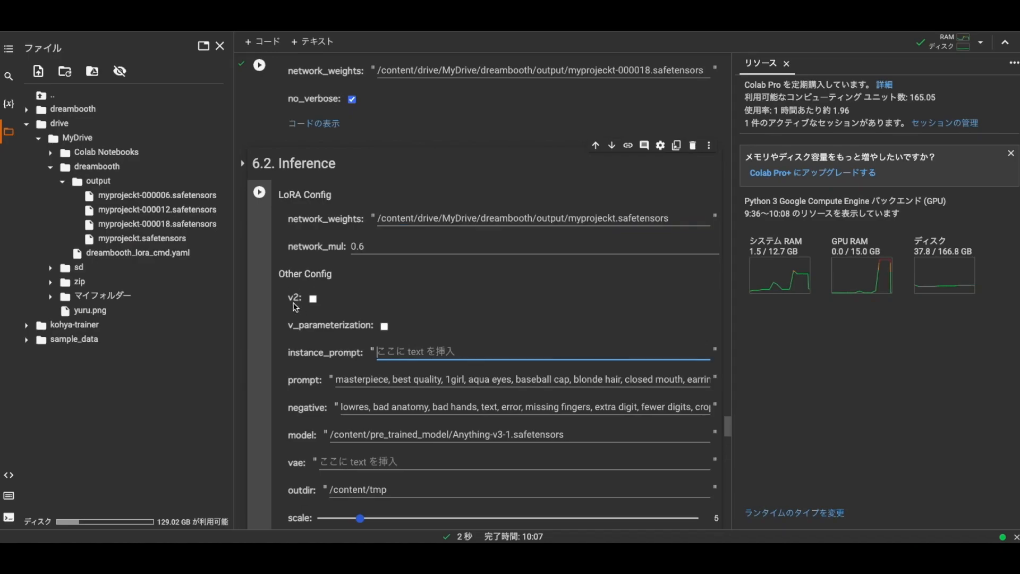
triple_click(296, 348)
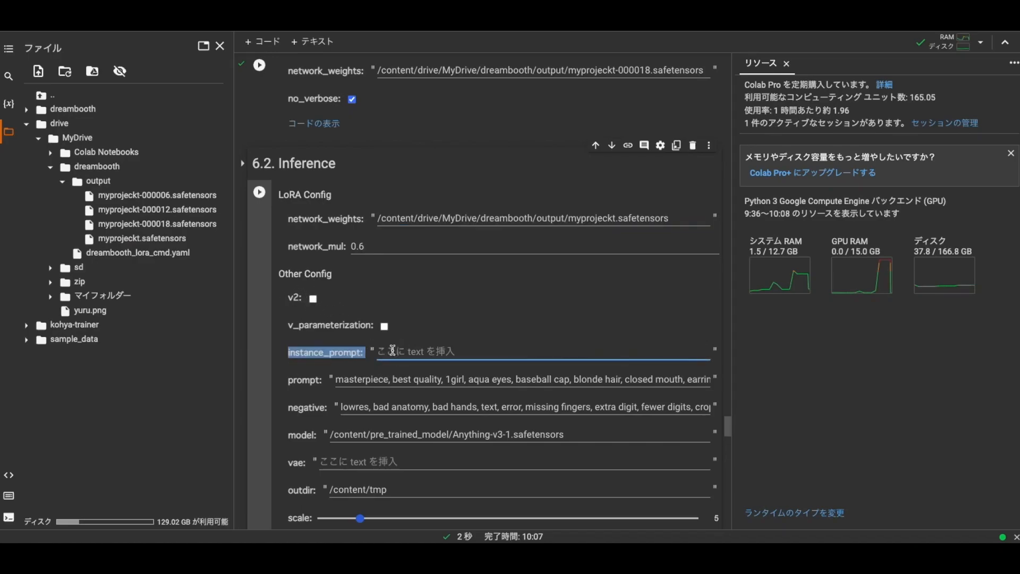
left_click(391, 350)
type("haruka")
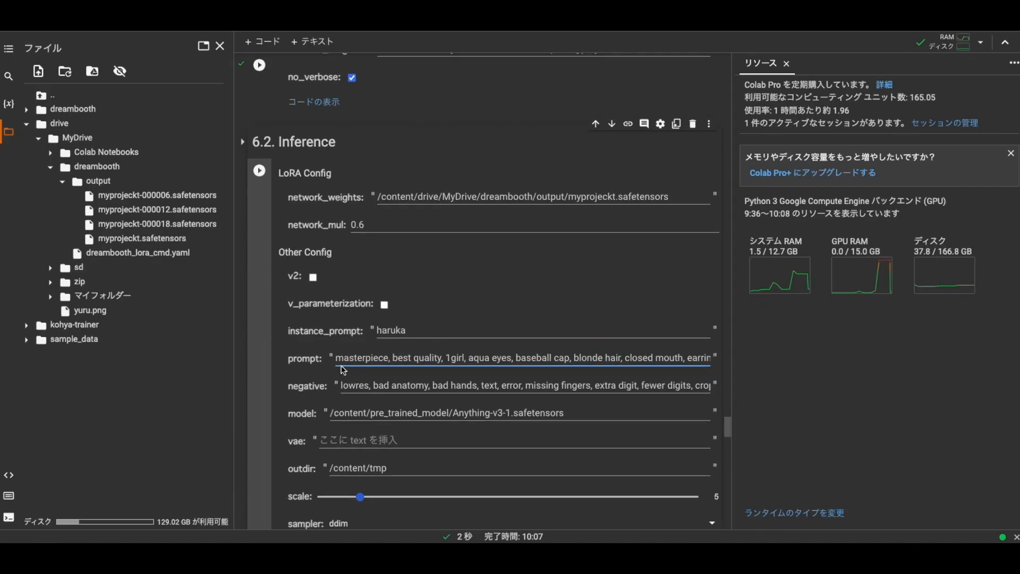
left_click(346, 356)
left_click_drag(349, 386, 596, 391)
left_click(409, 356)
Step: Expand Drive's zip folder and set the Inference model to /content/drive/MyDrive/zip/chilloutmix_NiPrunedFp16Fix.safetensors
scroll(396, 405, "down", 2)
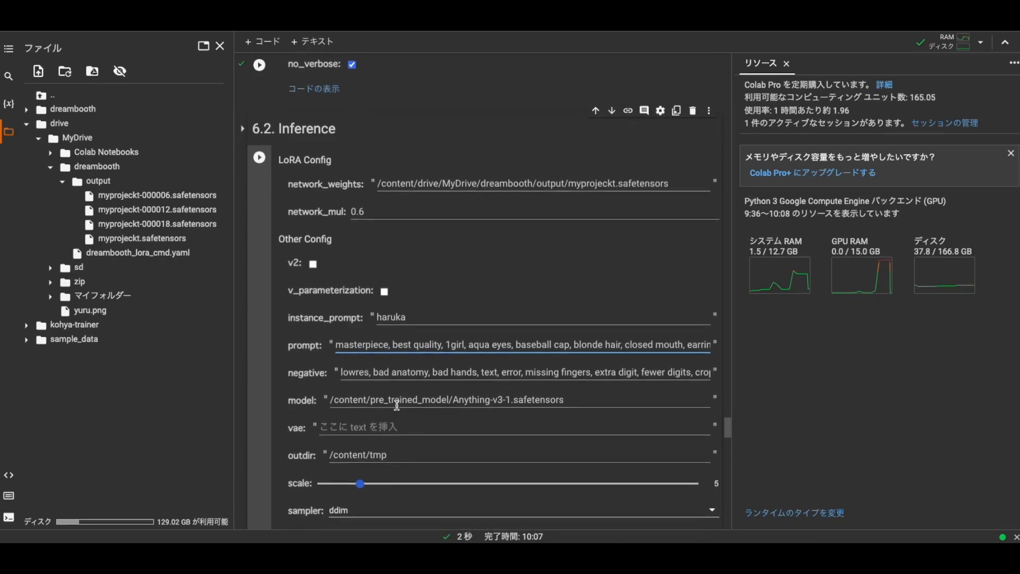
left_click_drag(301, 309, 311, 310)
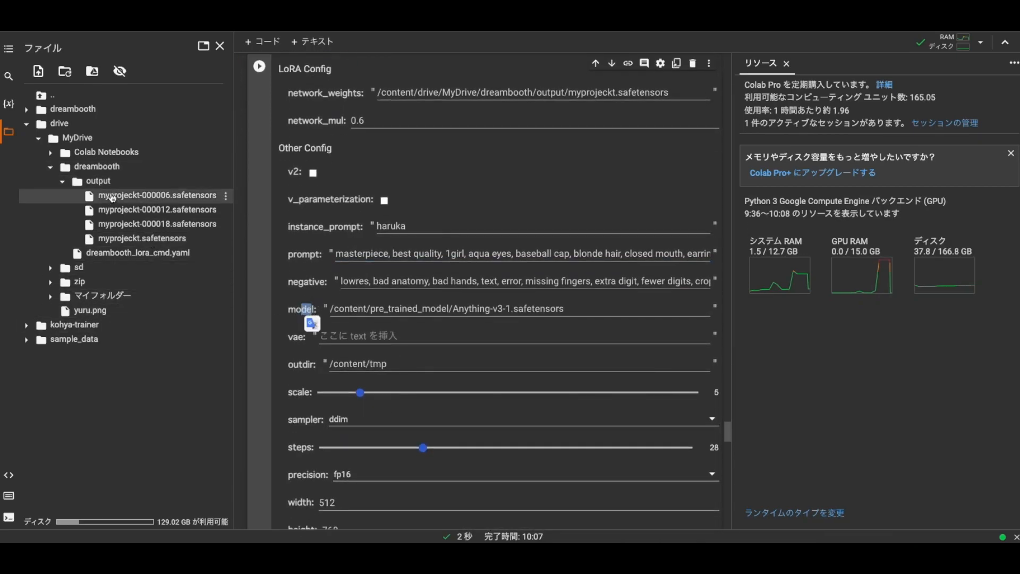
left_click(86, 288)
right_click(183, 311)
left_click(223, 399)
left_click(567, 309)
left_click_drag(567, 309, 309, 307)
type("/content/drive/MyDrive/zip/chilloutmix_NiPrunedFp16Fix.safetensors")
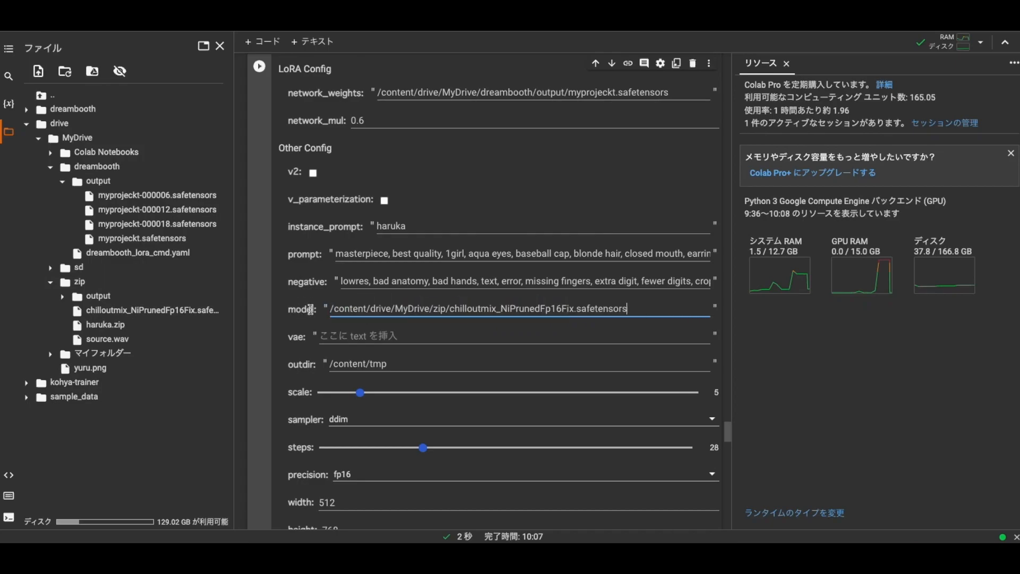
left_click(333, 334)
Step: Set the Inference outdir to /content/drive/MyDrive/dreambooth/output/haruka and run the cell
scroll(333, 335, "down", 2)
left_click_drag(294, 268, 307, 270)
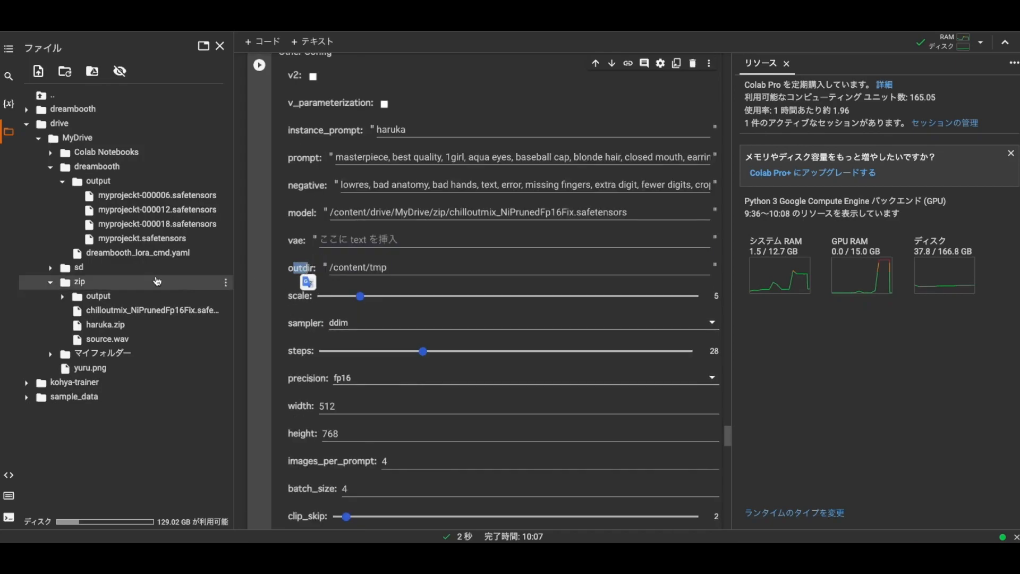
left_click(300, 264)
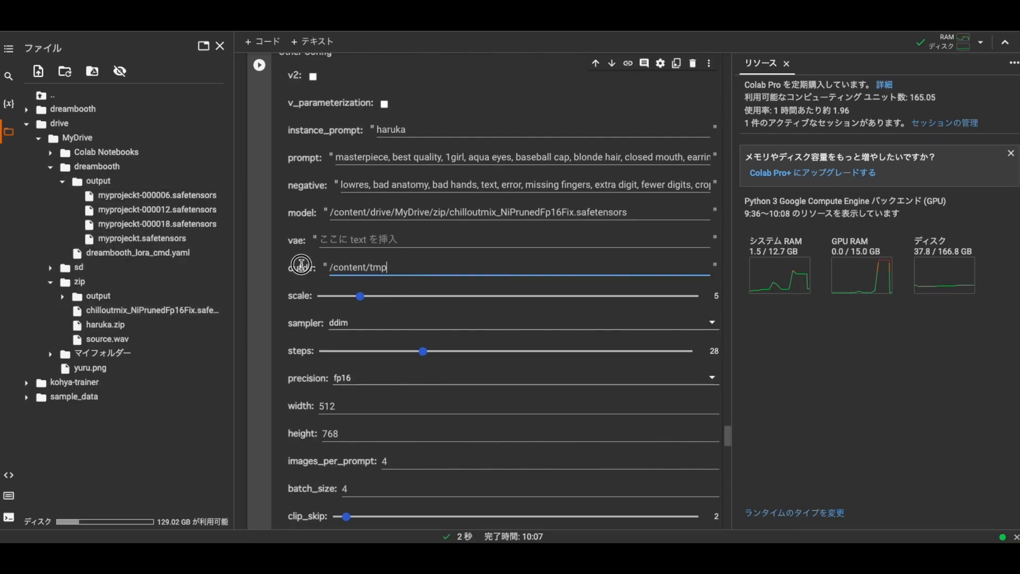
left_click(300, 264)
type("/content/drive/MyDrive/dreambooth/output")
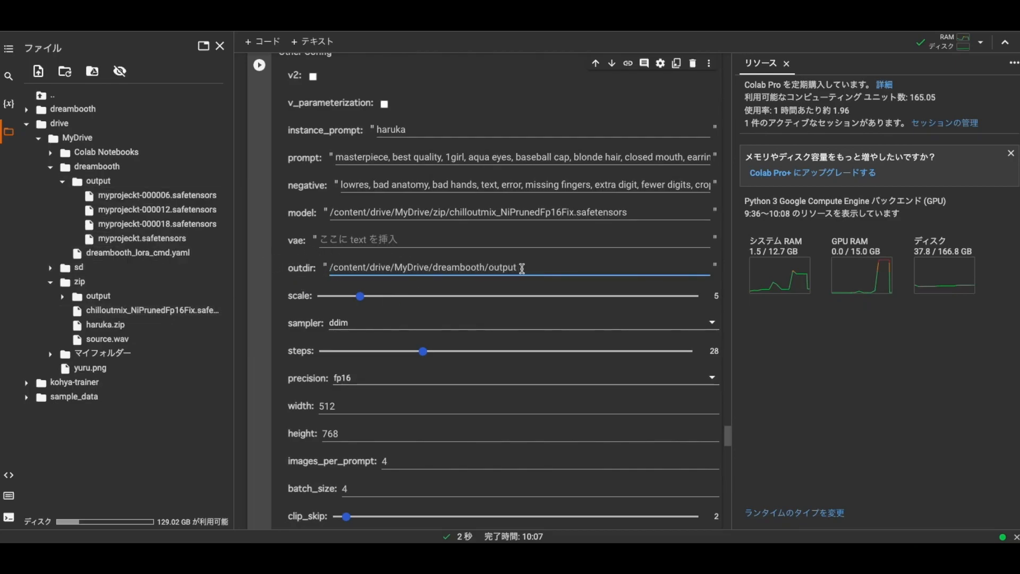
type("/haruka")
scroll(377, 288, "down", 1)
scroll(361, 359, "down", 3)
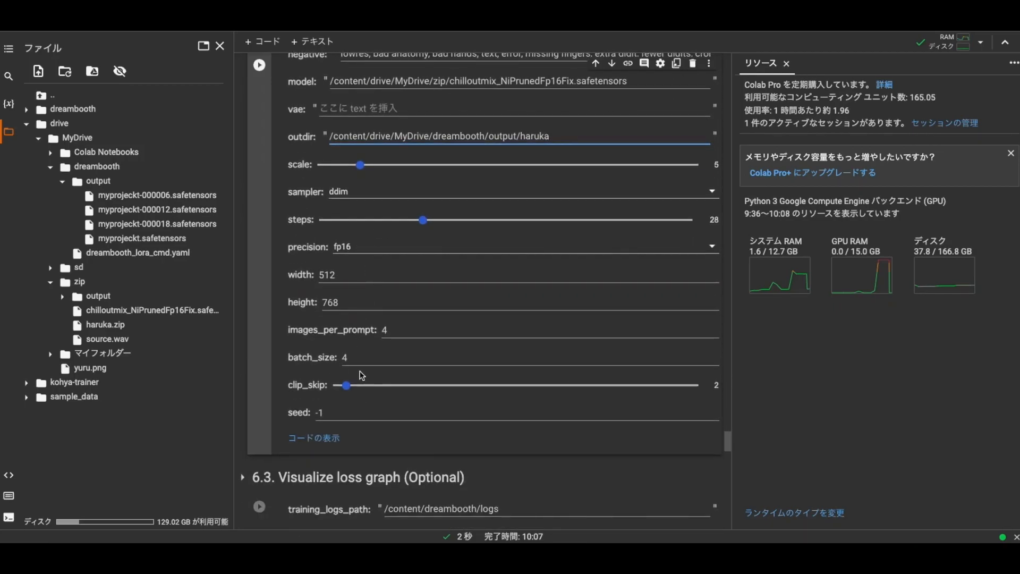
left_click(258, 64)
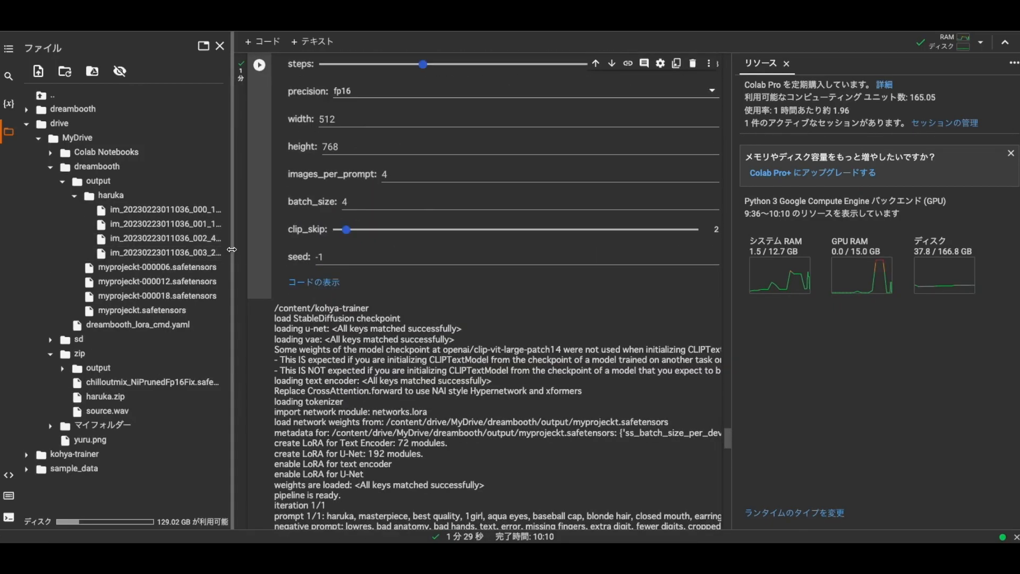
Step: Open the fourth generated image in the output/haruka folder and widen the resources panel
double_click(225, 253)
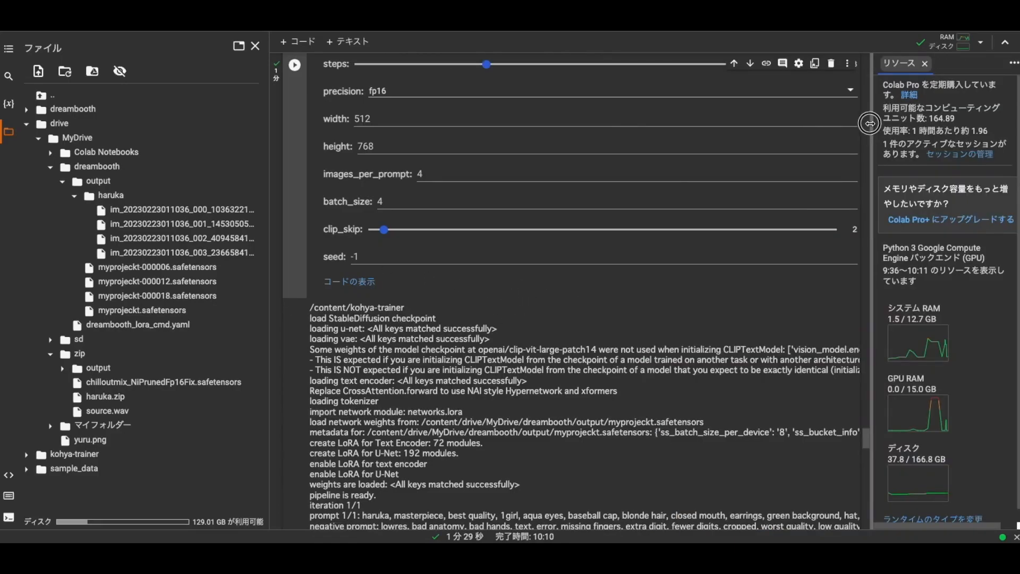
left_click_drag(868, 123, 829, 128)
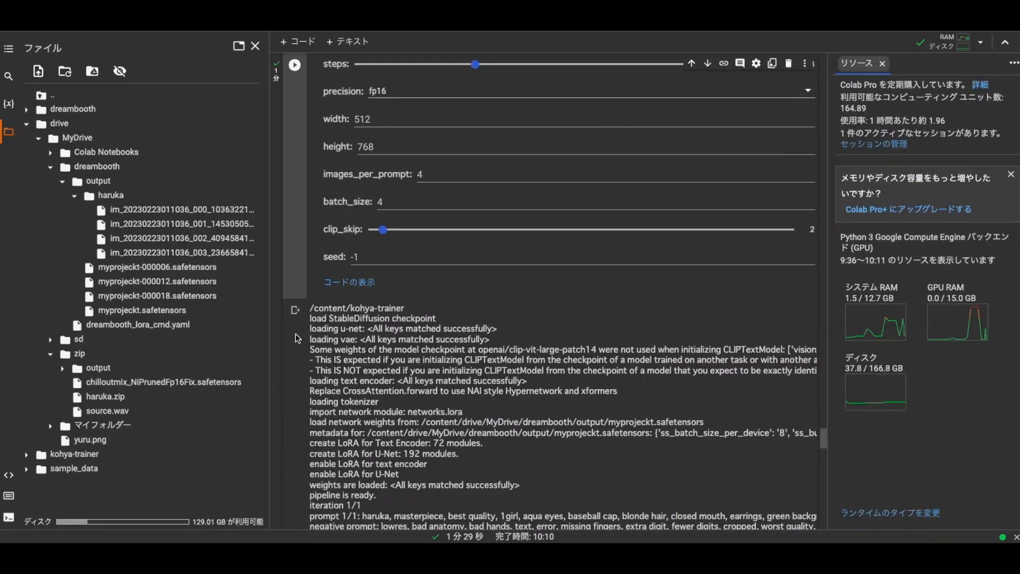
Step: Set network_weights in section 5.2's LoRA training parameters to /content/drive/MyDrive/dreambooth/output/myprojeckt.safetensors to resume training from it
scroll(290, 330, "up", 20)
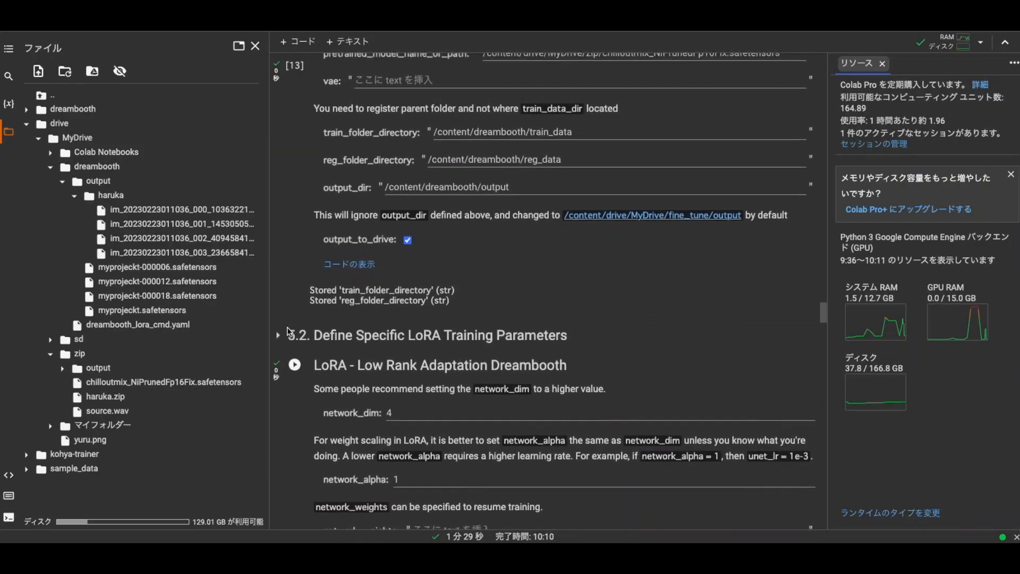
scroll(288, 328, "up", 5)
scroll(291, 202, "down", 2)
scroll(292, 203, "down", 9)
left_click_drag(326, 294, 399, 279)
left_click(447, 287)
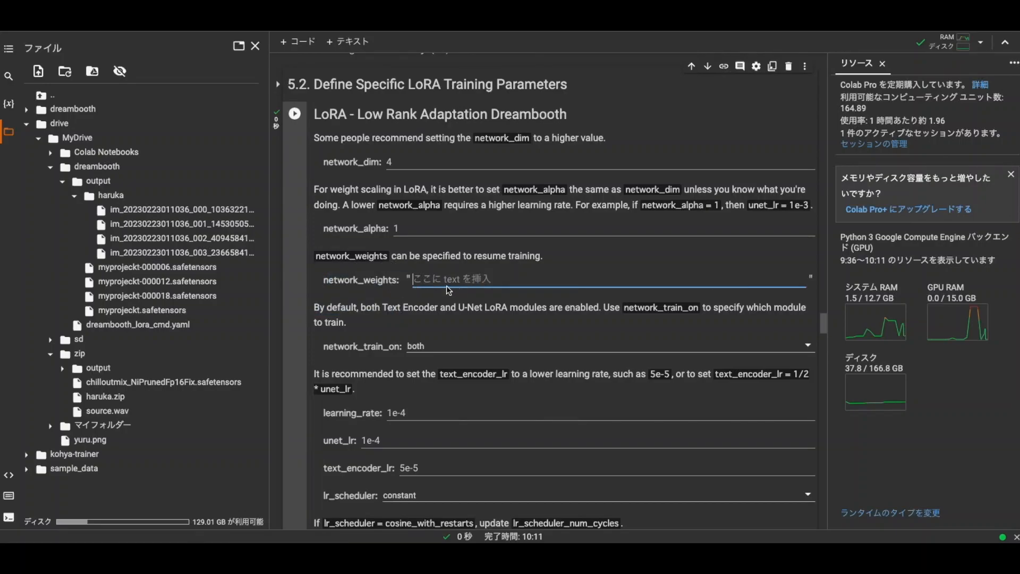
type("/content/drive/MyDrive/dreambooth/output/myprojeckt.safetensors")
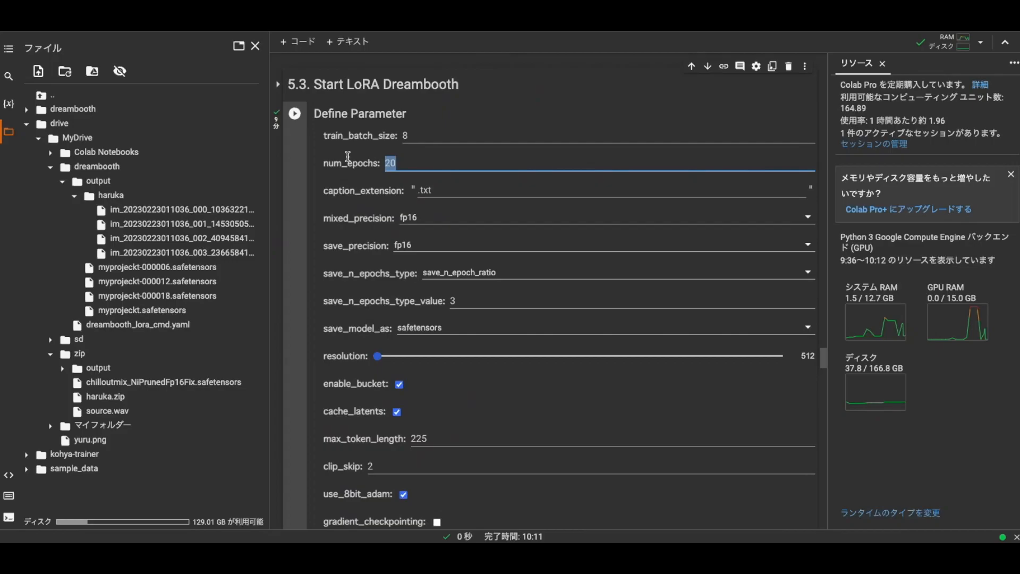
Step: Set num_epochs to 10 in the Start LoRA Dreambooth cell and start the training run
type("10")
left_click(310, 183)
left_click(295, 114)
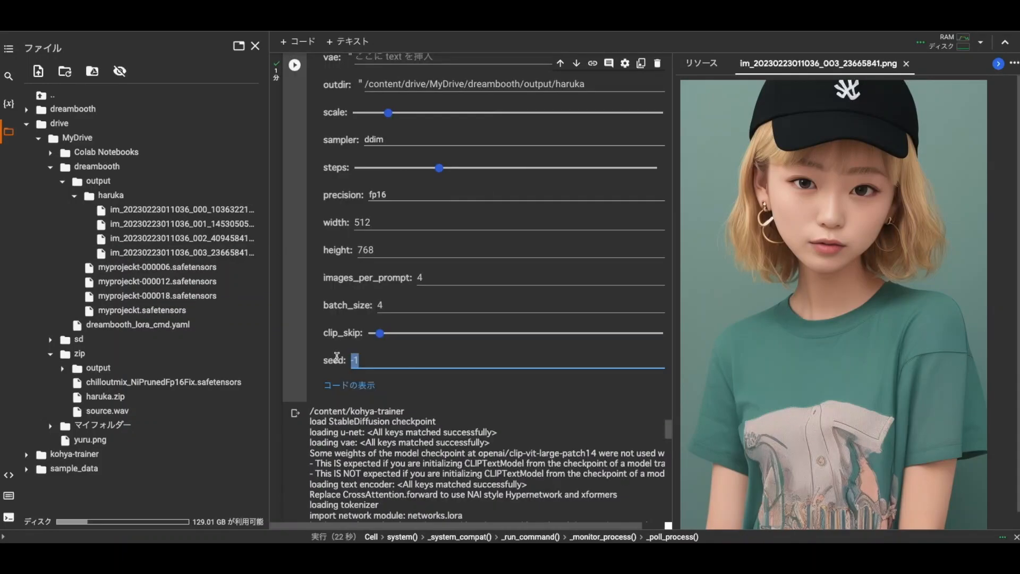
Step: Set the Inference seed to 23665841, taken from the file name of the generated image in view
key("ctrl+v")
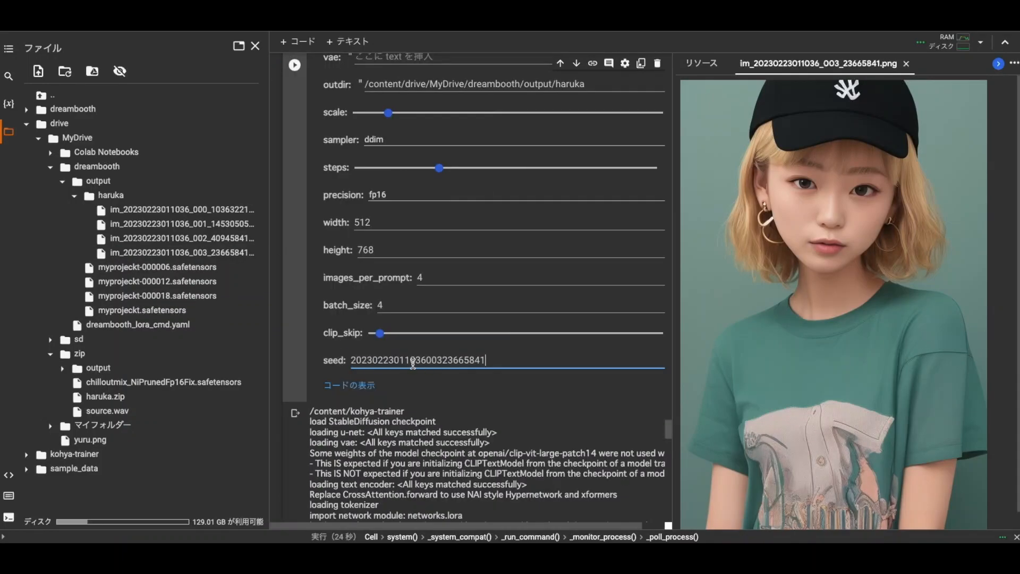
left_click_drag(435, 362, 335, 362)
key("BackSpace")
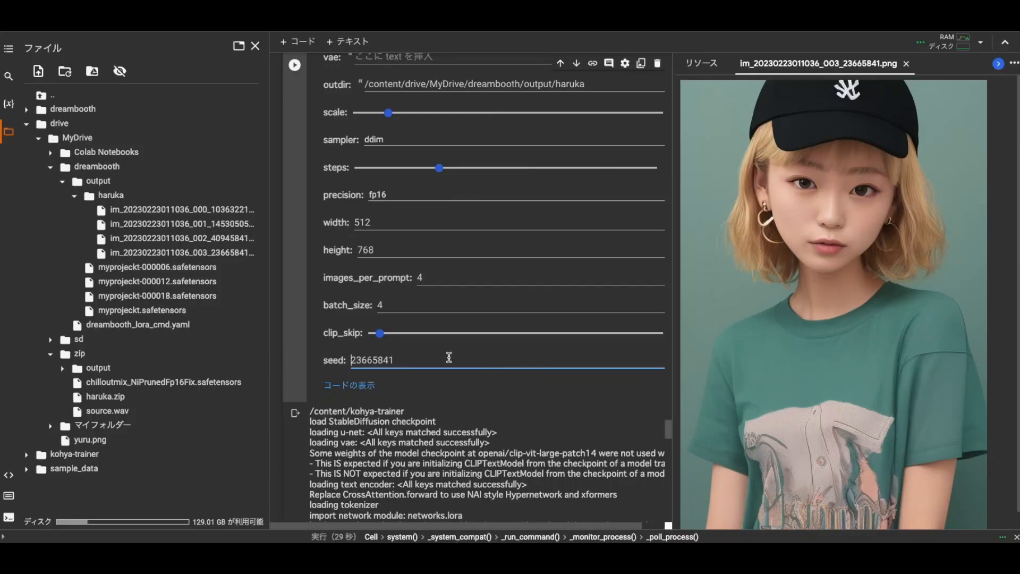
Step: Set batch_size and images_per_prompt in the Inference cell to 1
left_click_drag(386, 305, 347, 303)
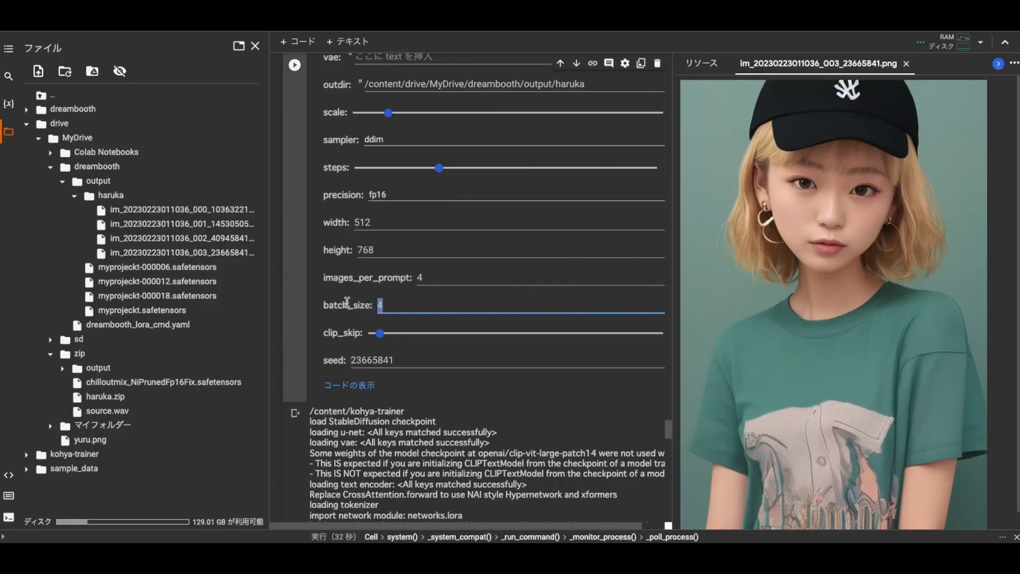
type("1")
left_click_drag(422, 278, 387, 278)
type("1")
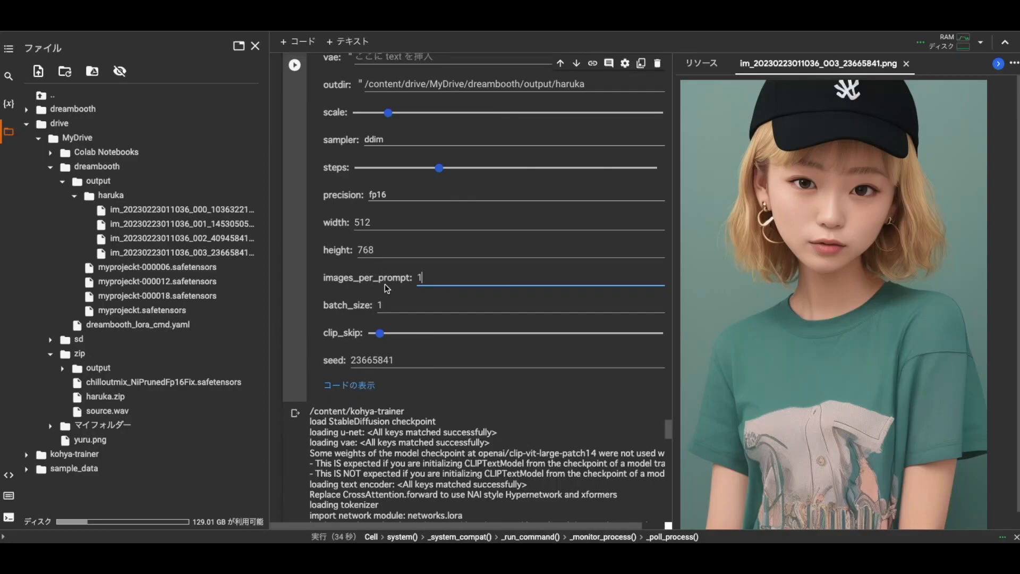
left_click(382, 279)
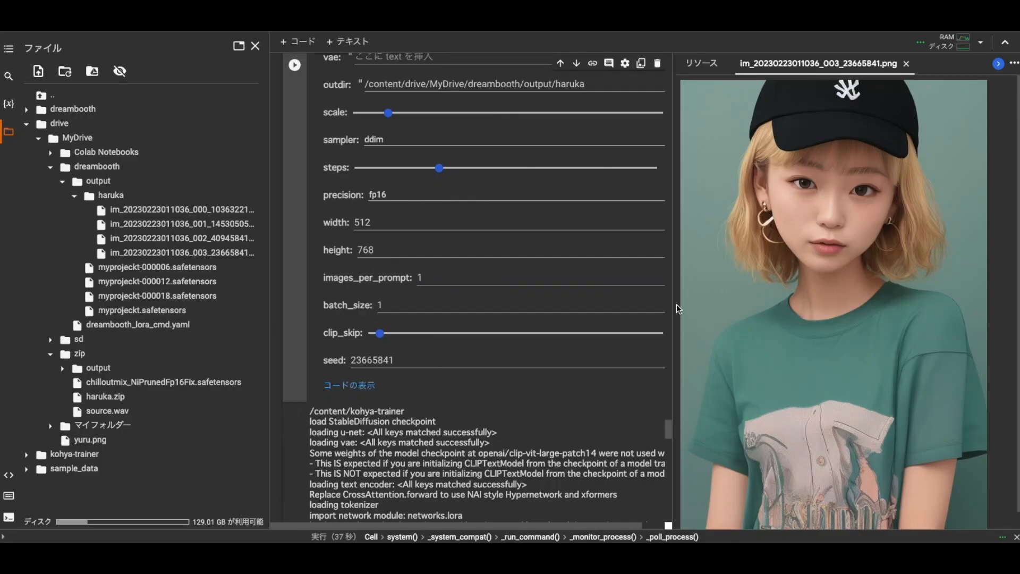
left_click_drag(401, 359, 322, 359)
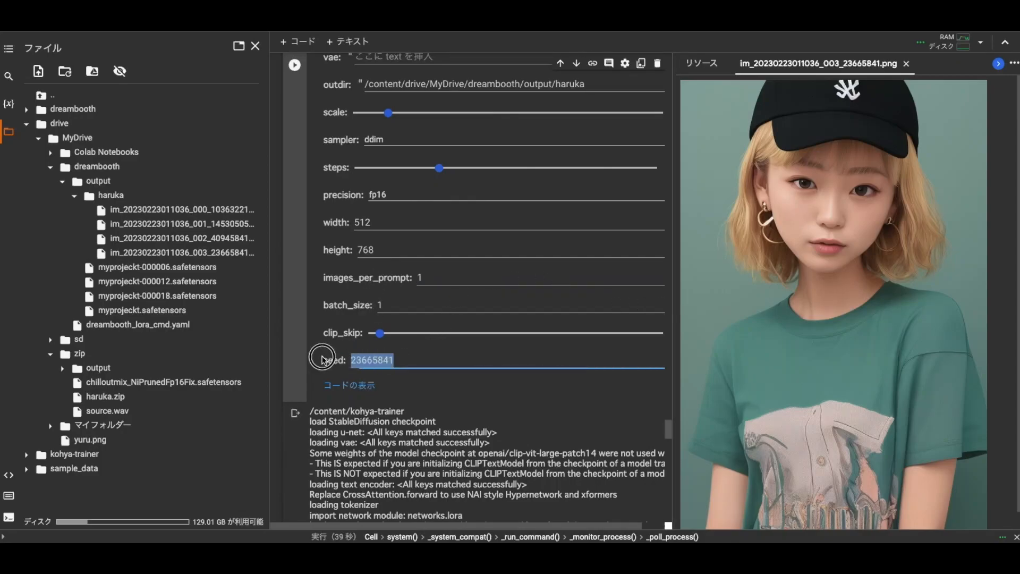
left_click(678, 332)
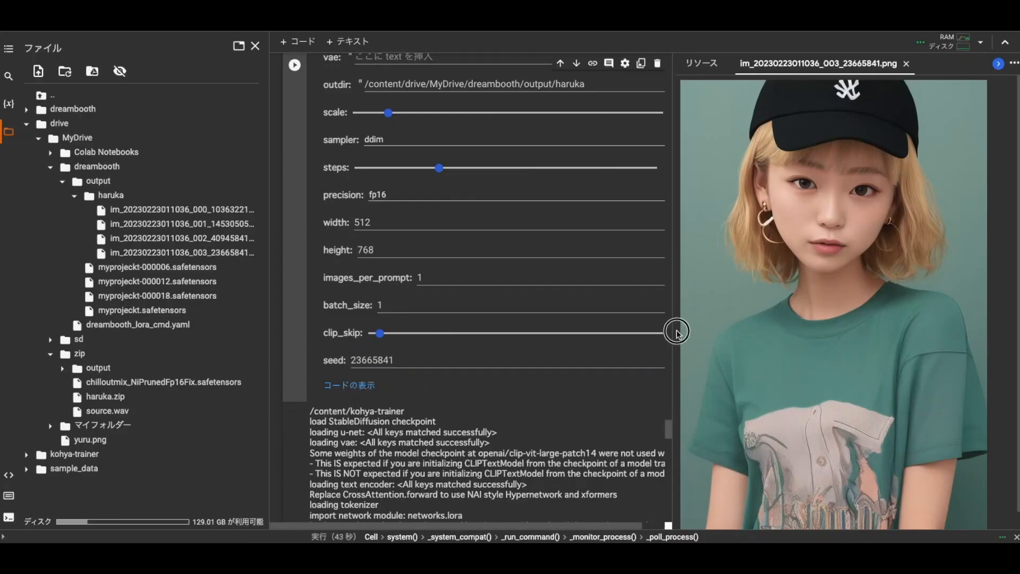
left_click(676, 332)
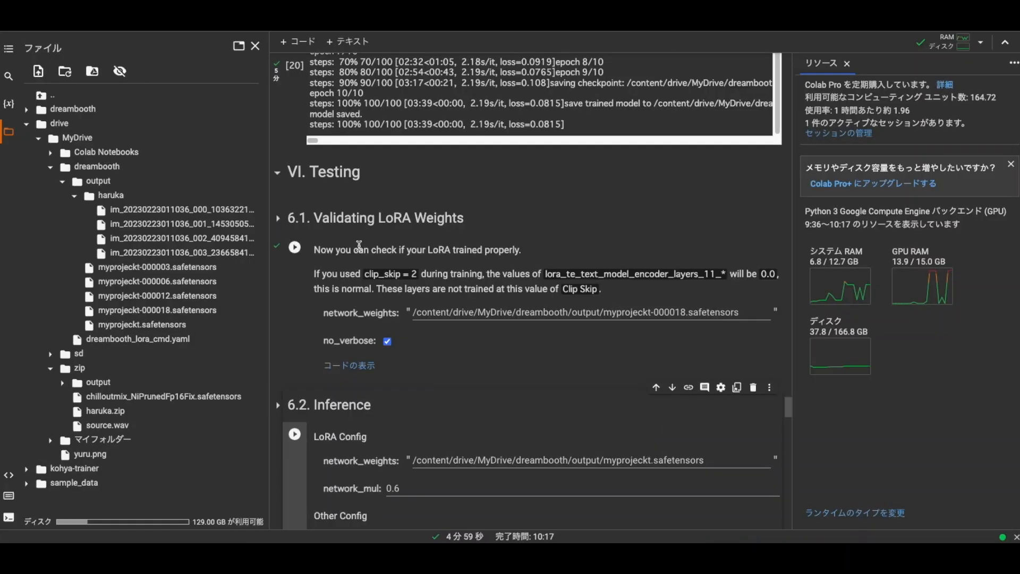
Step: Collapse the haruka image folder in the file browser to view the trained weights in the output folder
scroll(301, 267, "down", 3)
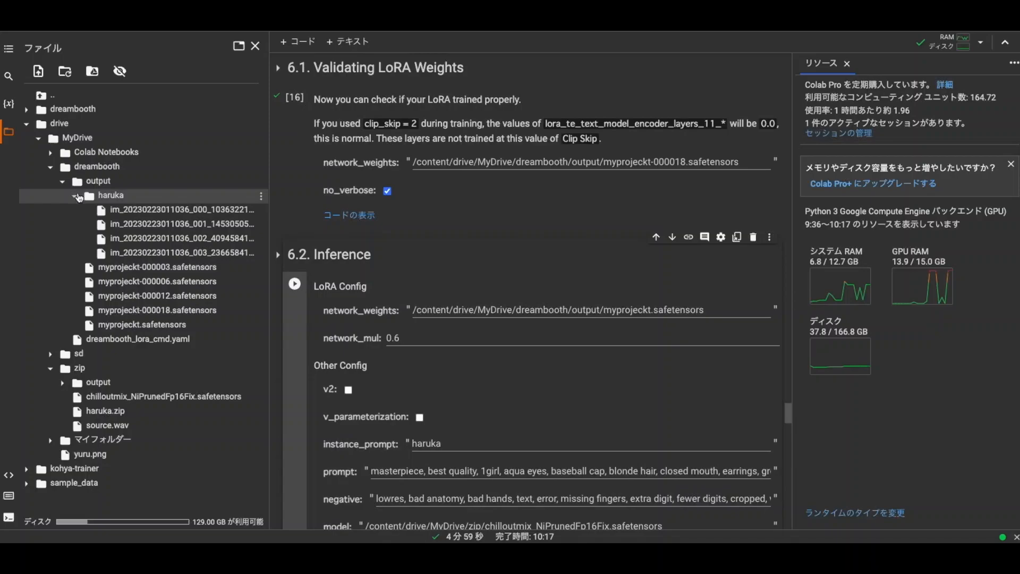
left_click(75, 195)
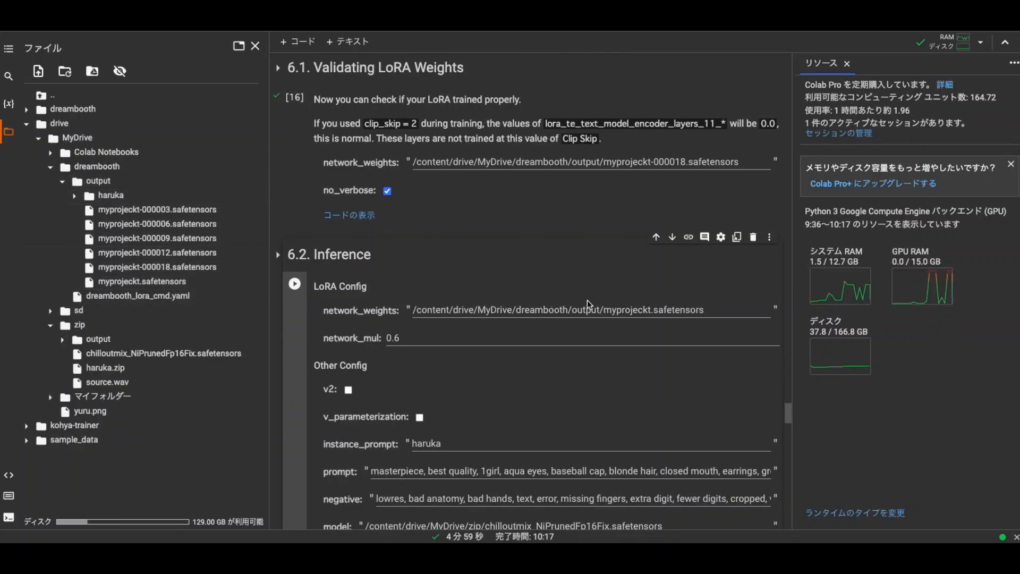
scroll(532, 292, "down", 2)
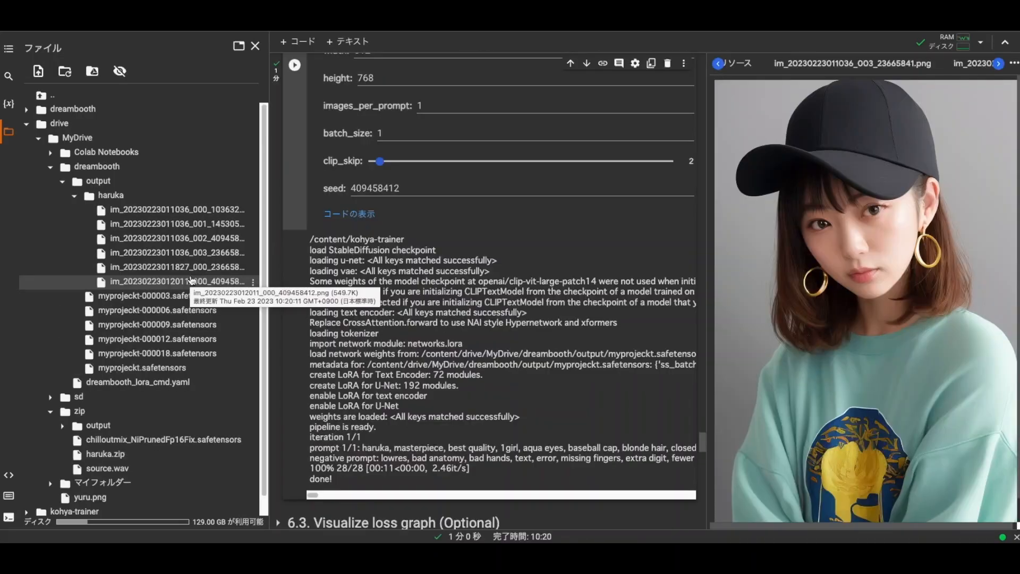
double_click(195, 242)
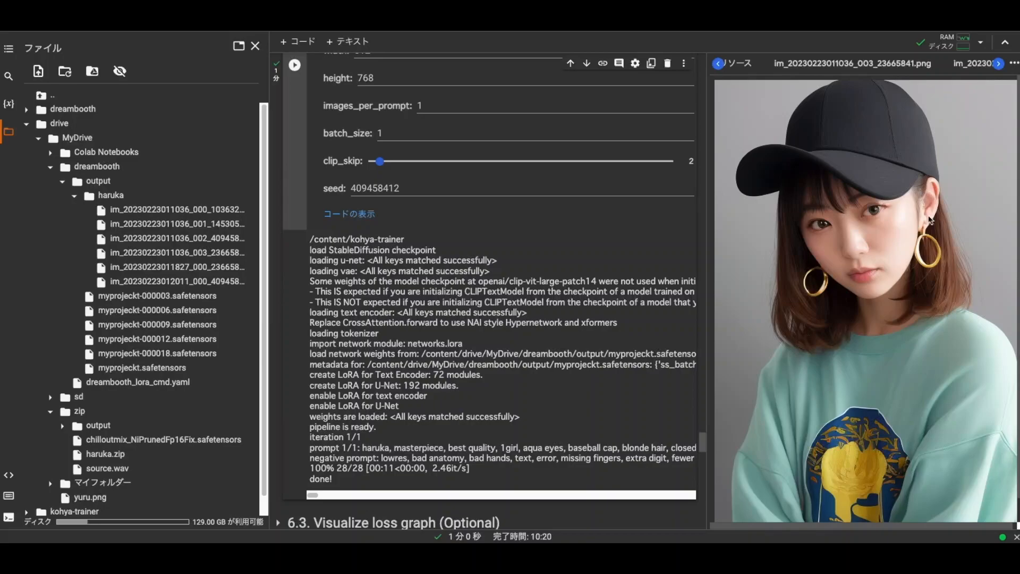
double_click(213, 282)
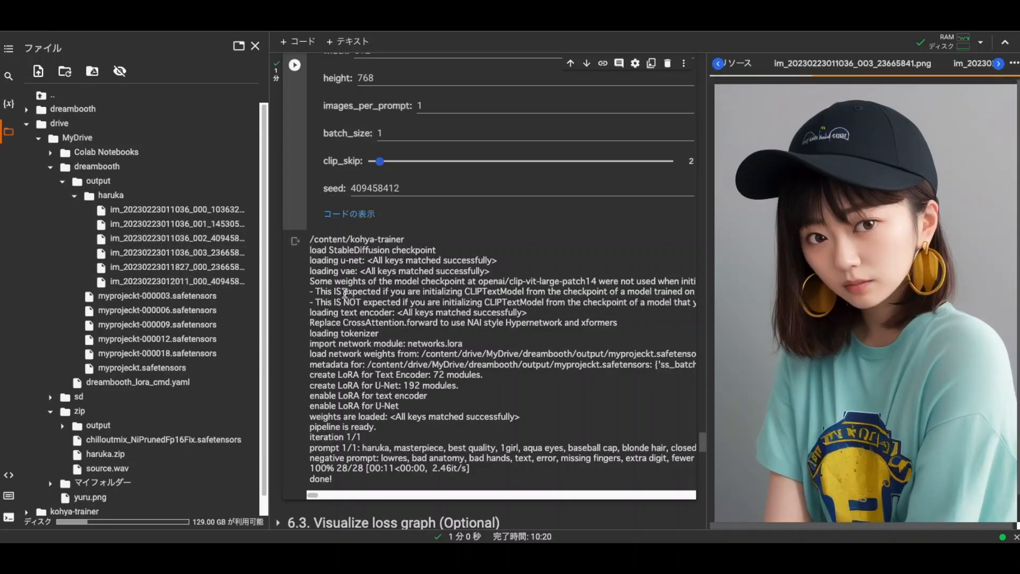
scroll(315, 280, "up", 10)
scroll(315, 280, "up", 3)
scroll(372, 297, "down", 8)
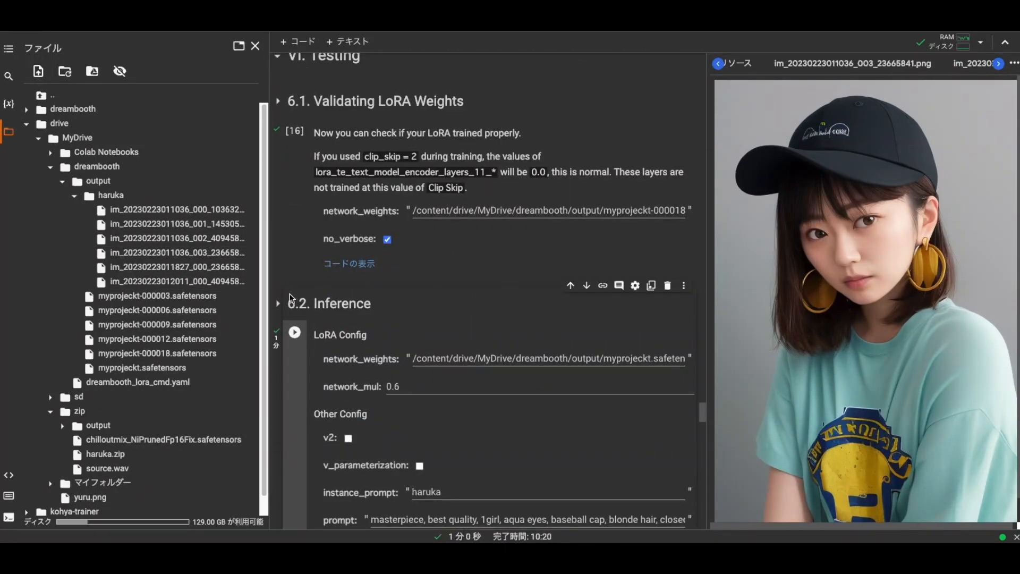
scroll(291, 296, "down", 15)
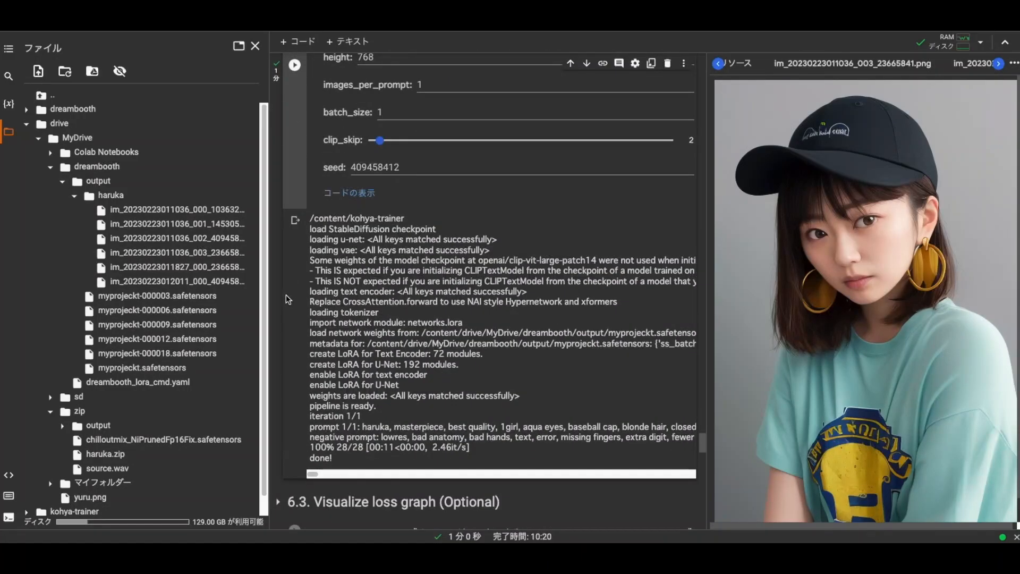
double_click(202, 243)
double_click(206, 282)
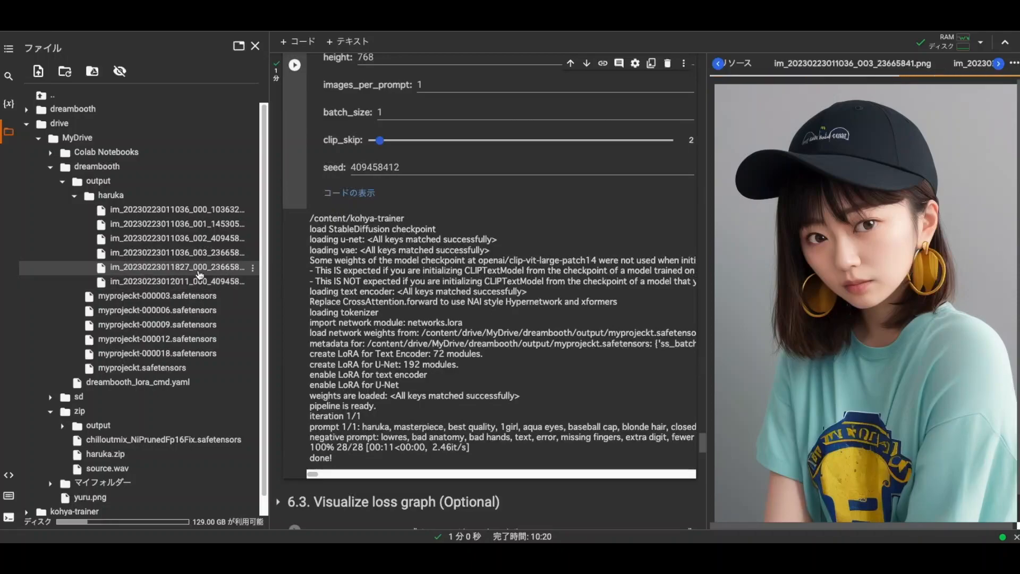